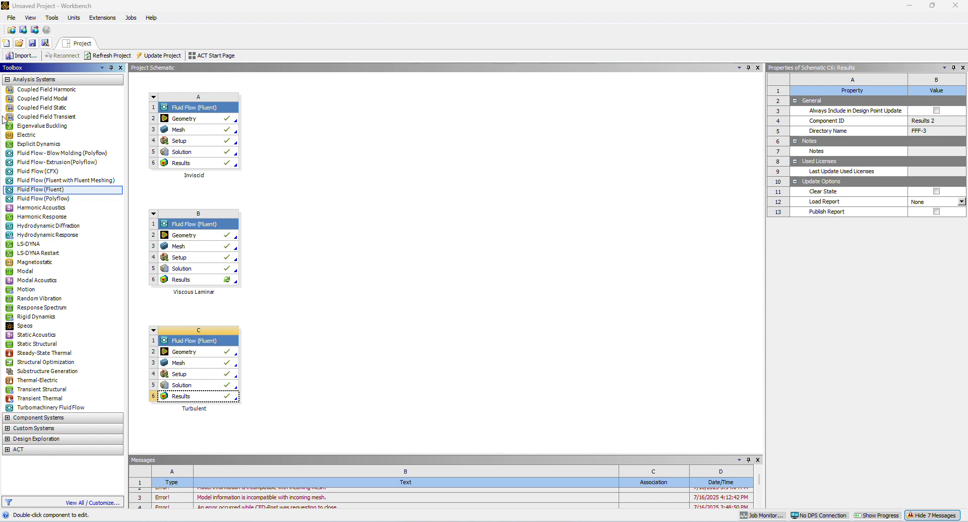
Add a Fluid Flow (Fluent) system beside the Inviscid system and set its geometry analysis type to 2D.
drag(21, 191, 292, 120)
click(328, 122)
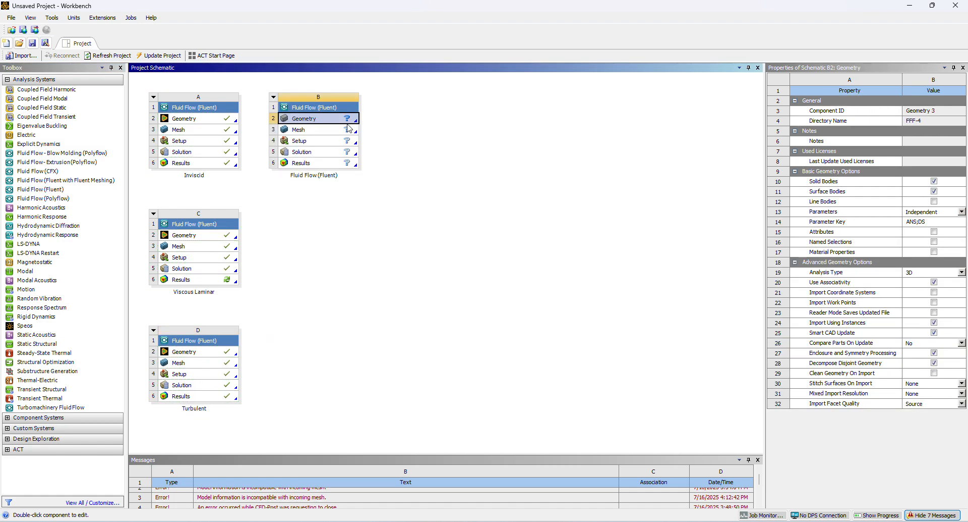
click(945, 274)
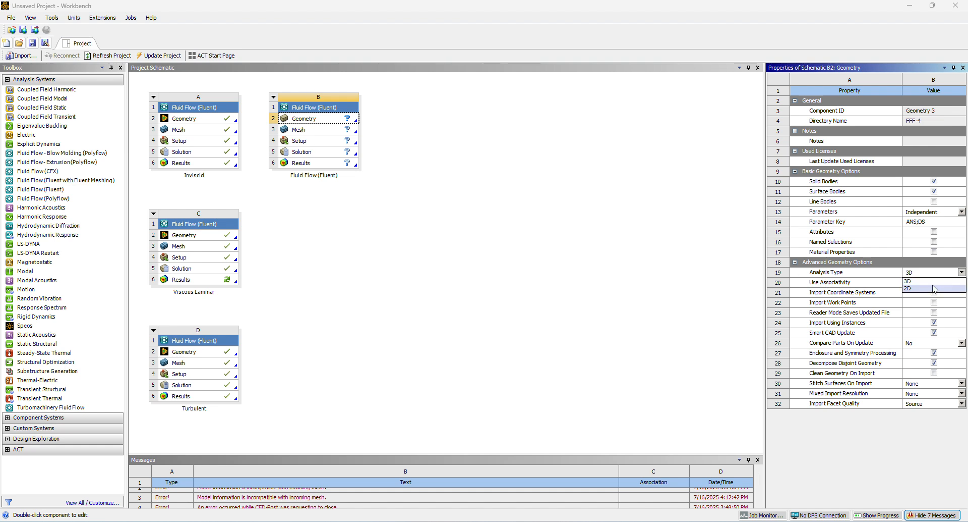
click(909, 288)
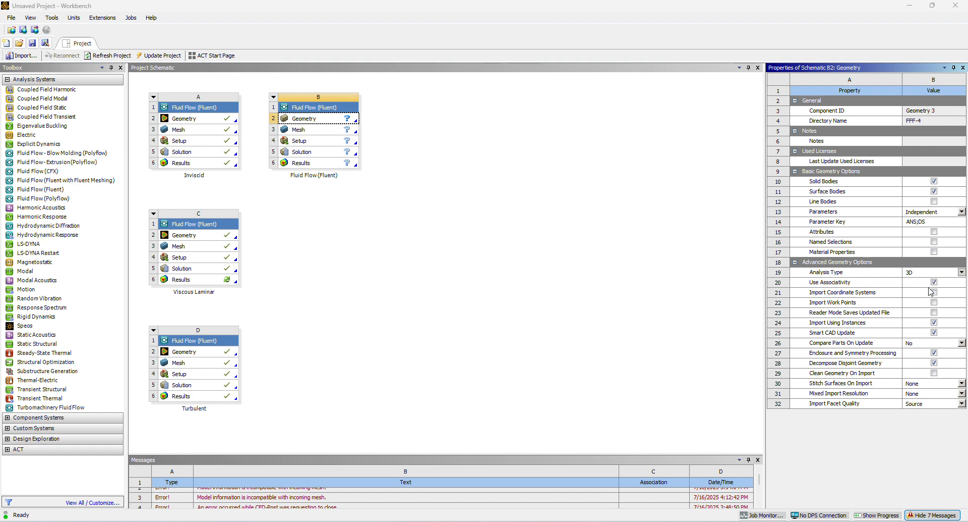
Open the new system's geometry in DesignModeler and dismiss the Ansys Discovery promotion.
right_click(299, 120)
click(327, 148)
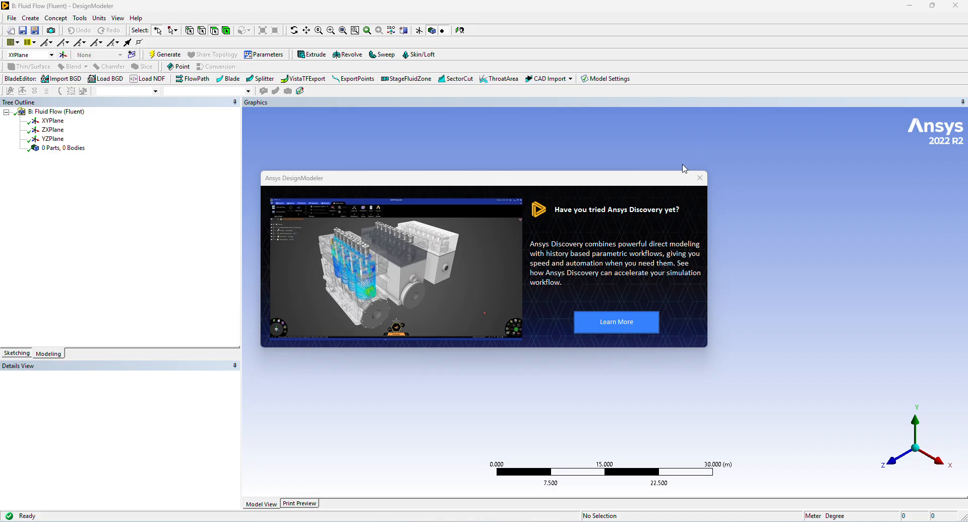
click(701, 178)
Sketch a circle about 9 m in diameter on the XY plane, centred at the origin.
click(51, 121)
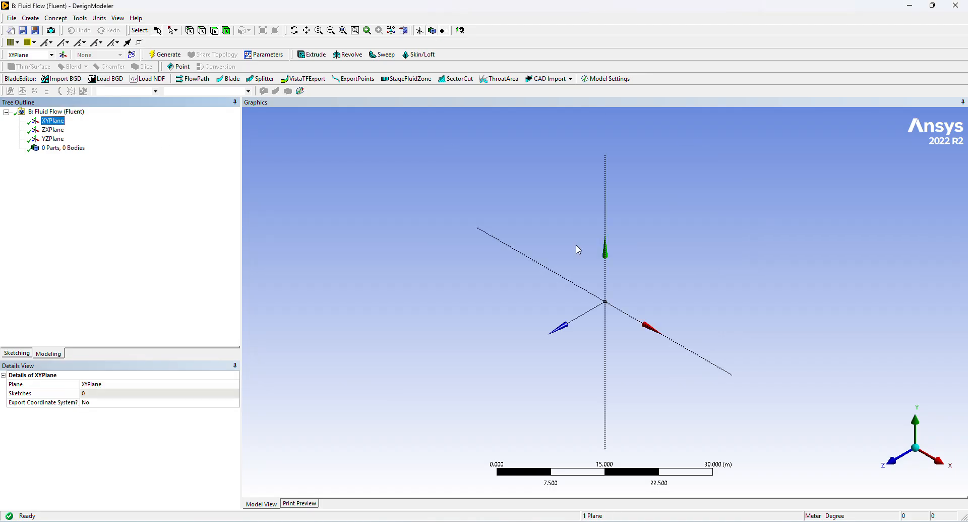
click(892, 459)
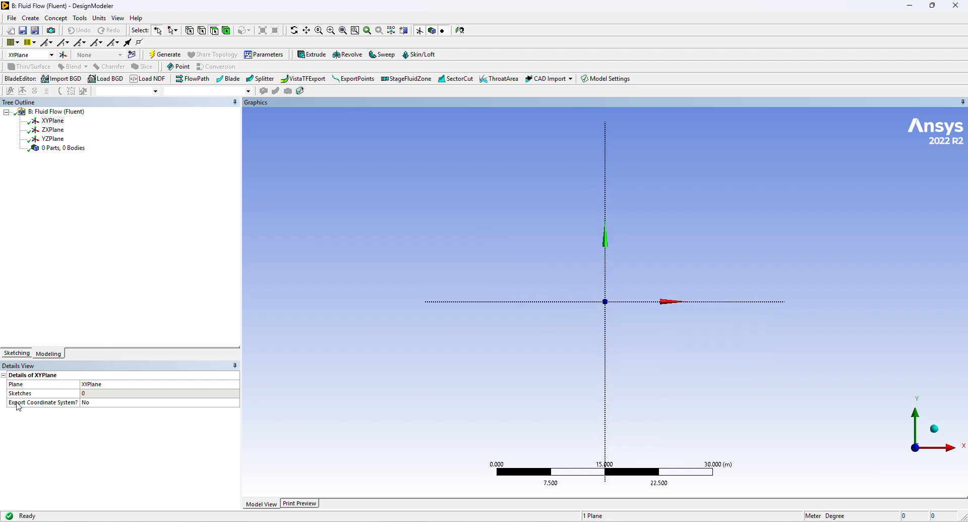
click(16, 353)
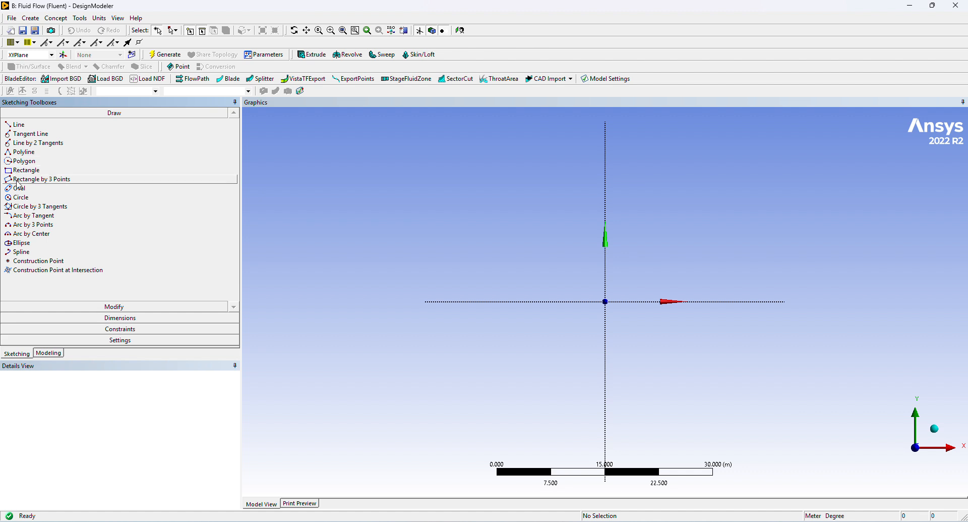
click(21, 197)
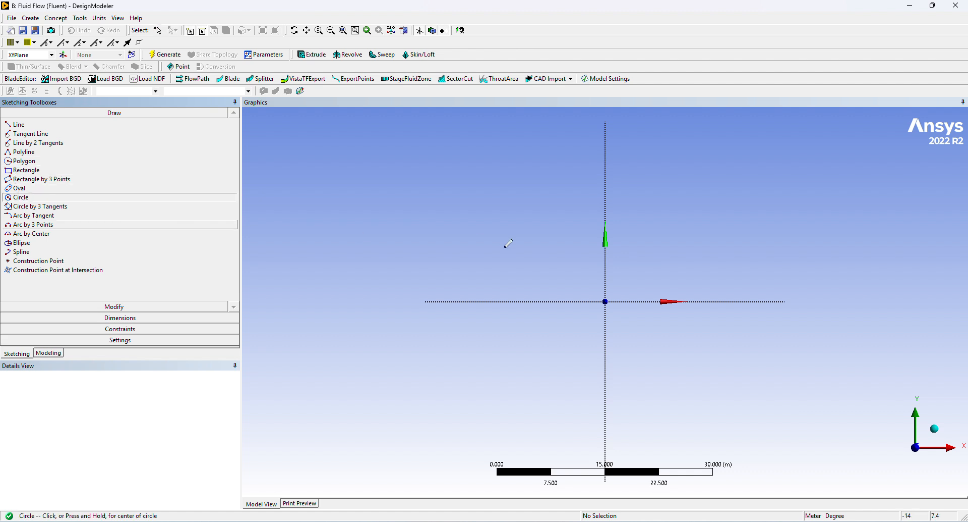
click(606, 301)
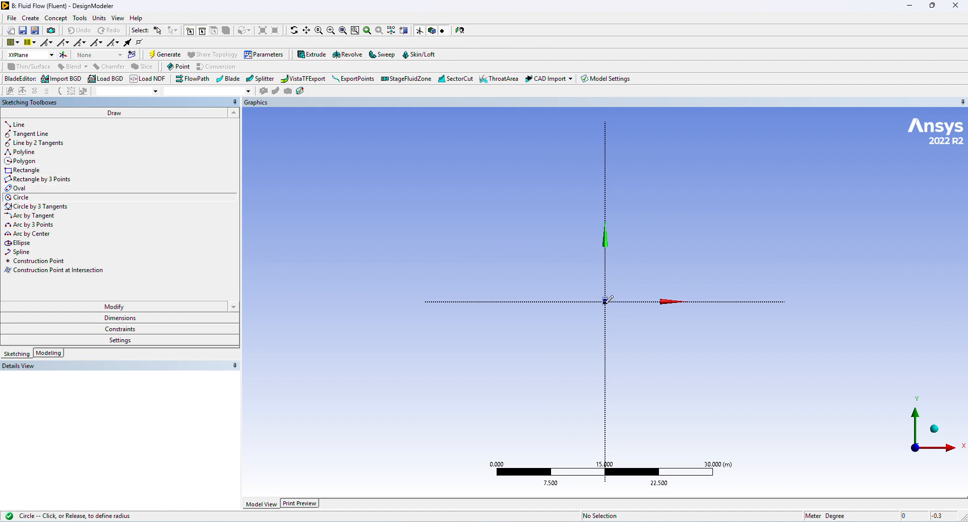
click(627, 276)
Add a diameter dimension to the circle and set it to 1 m.
click(42, 353)
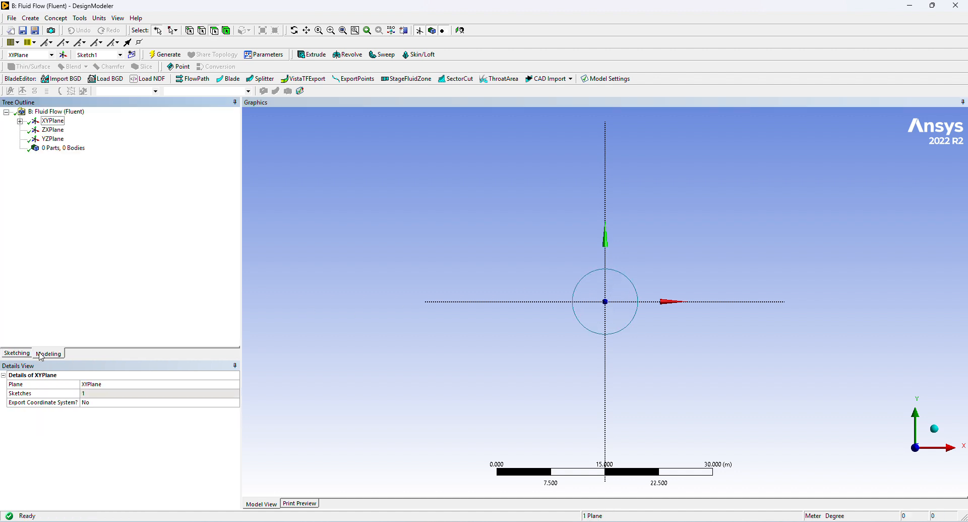
click(28, 354)
click(87, 321)
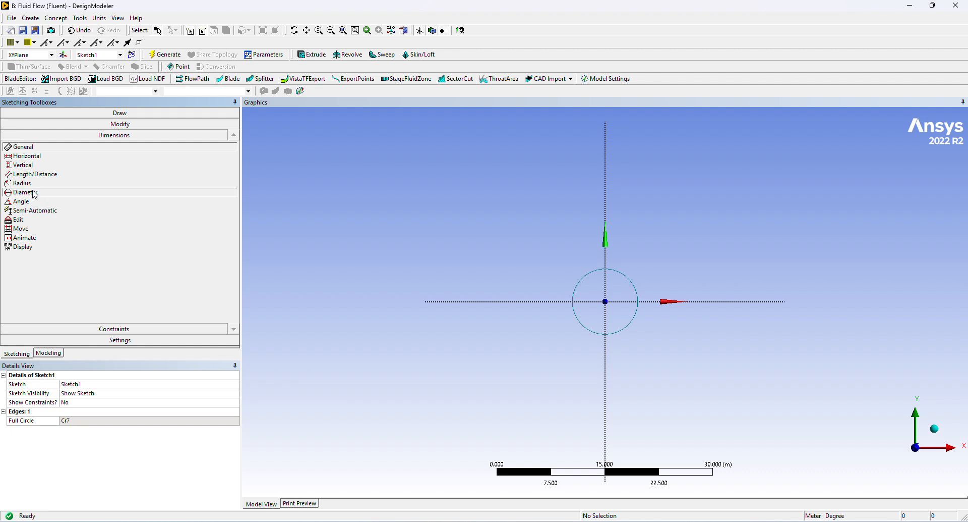
click(23, 192)
click(610, 275)
click(617, 296)
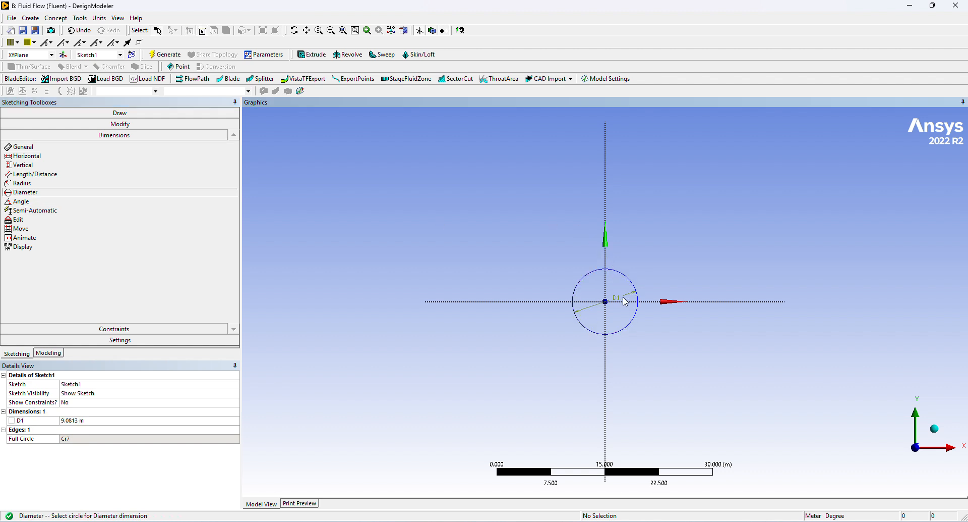
click(82, 420)
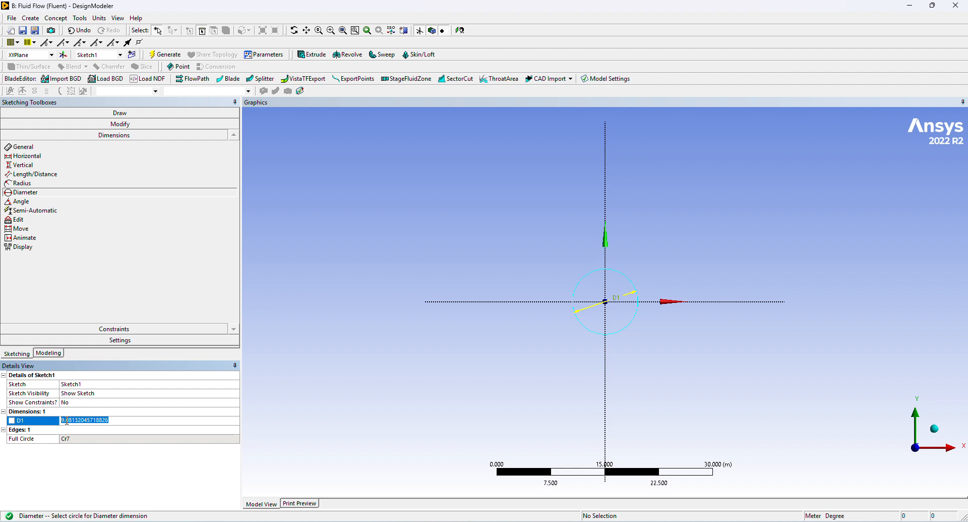
text(1)
key(Return)
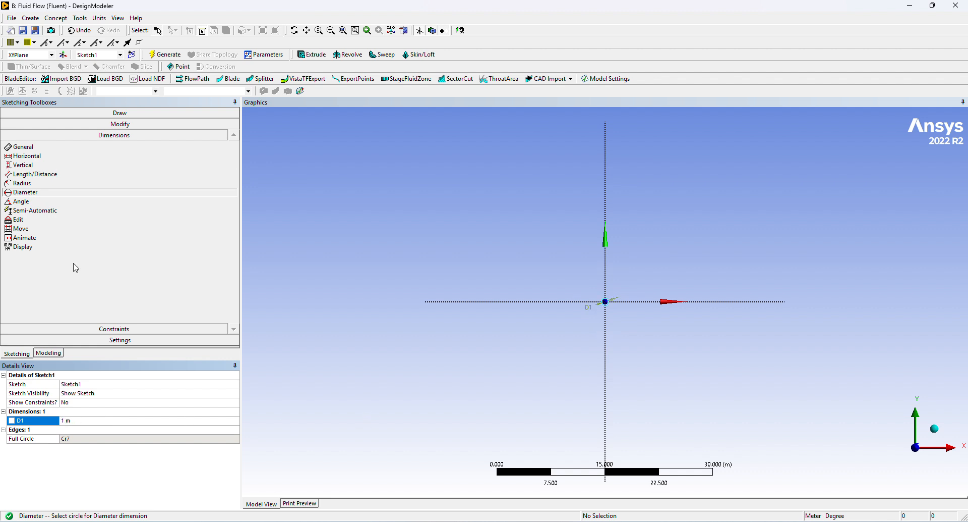
Draw two lines from the origin along the X axis, about 14 m in the negative and 13 m in the positive direction.
click(17, 353)
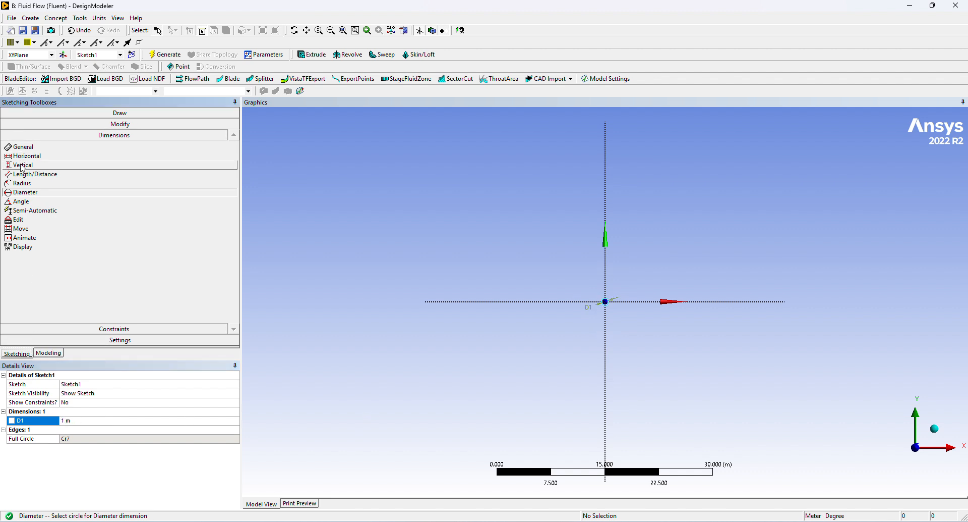
click(116, 113)
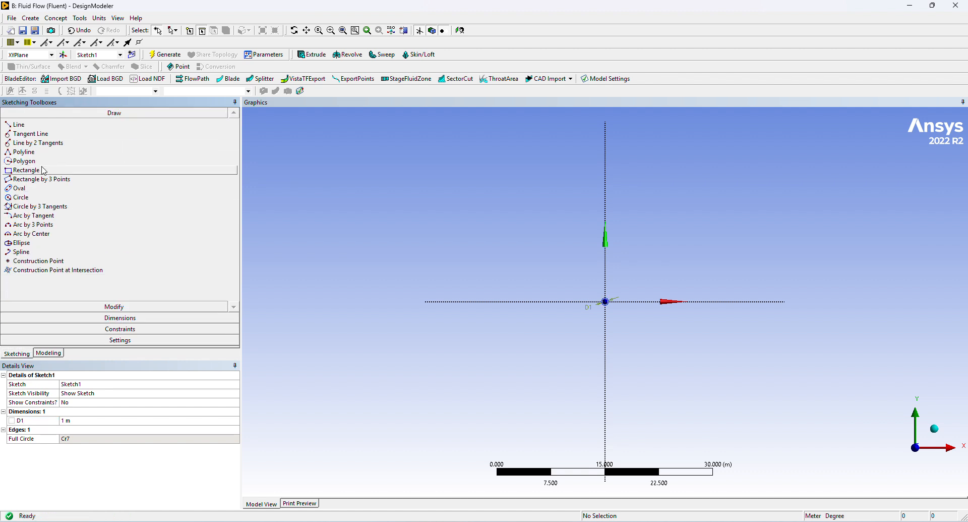
click(20, 124)
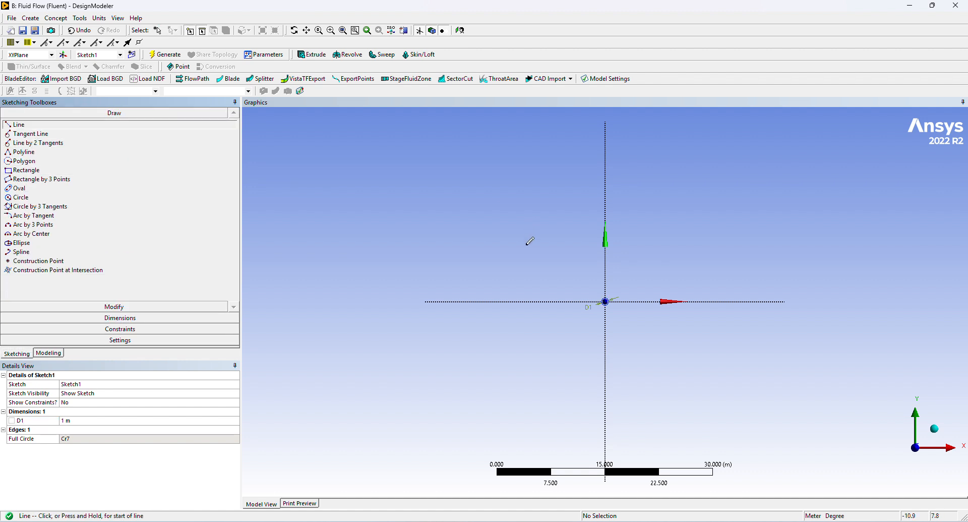
scroll(610, 302, up, 1)
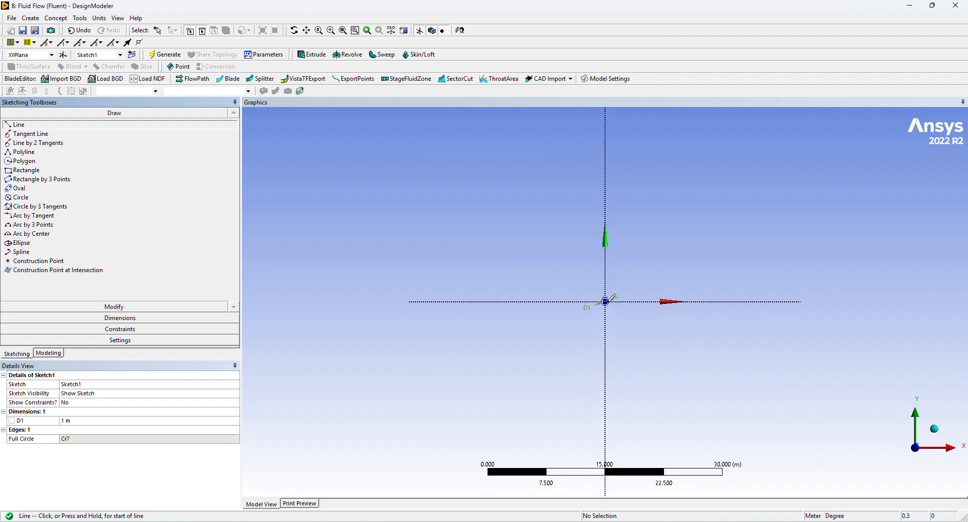
scroll(610, 301, up, 1)
click(606, 301)
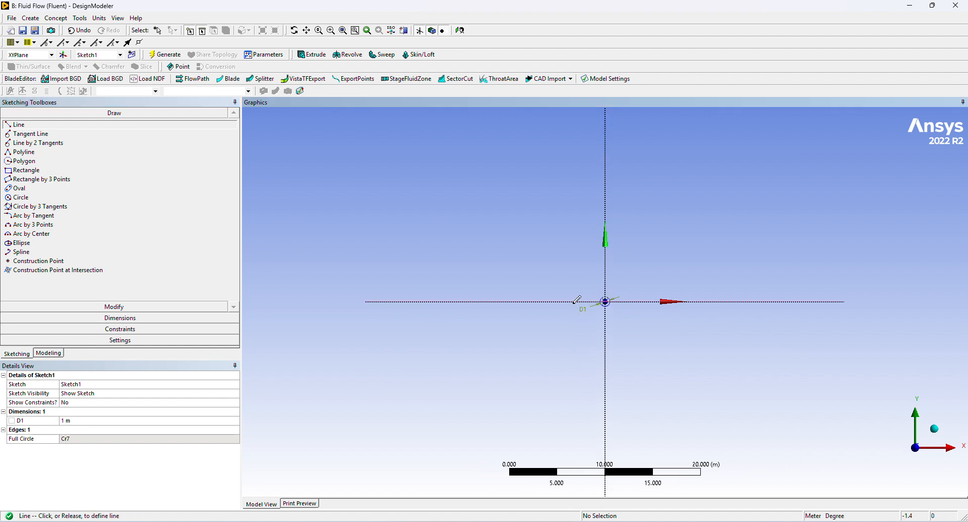
click(471, 301)
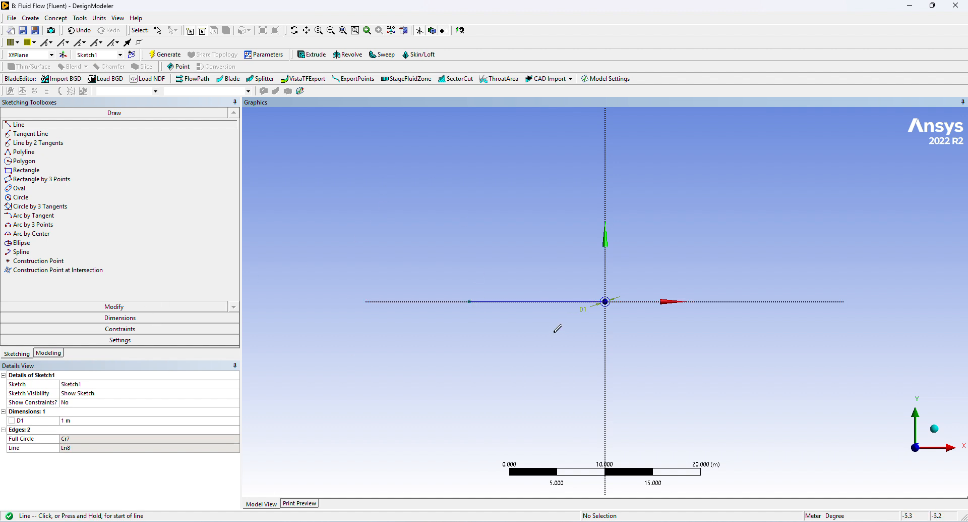
click(606, 301)
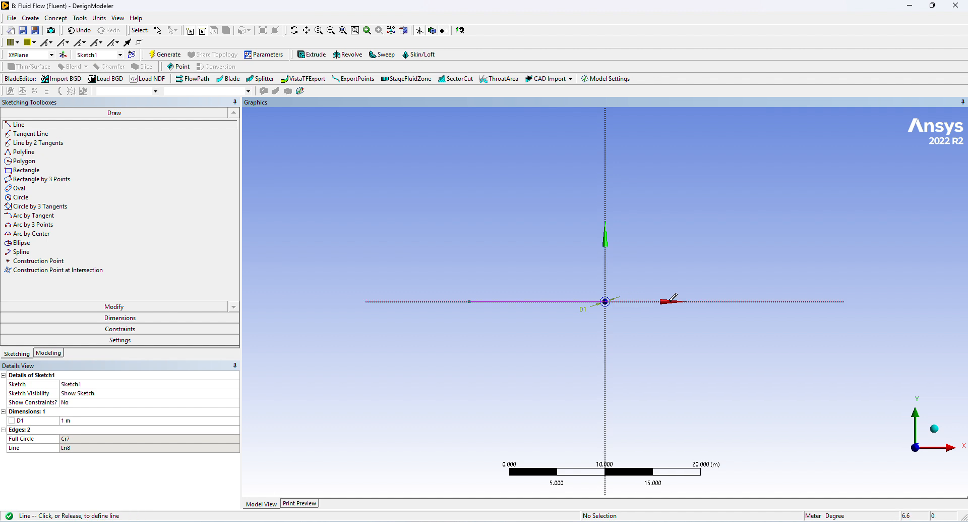
click(729, 301)
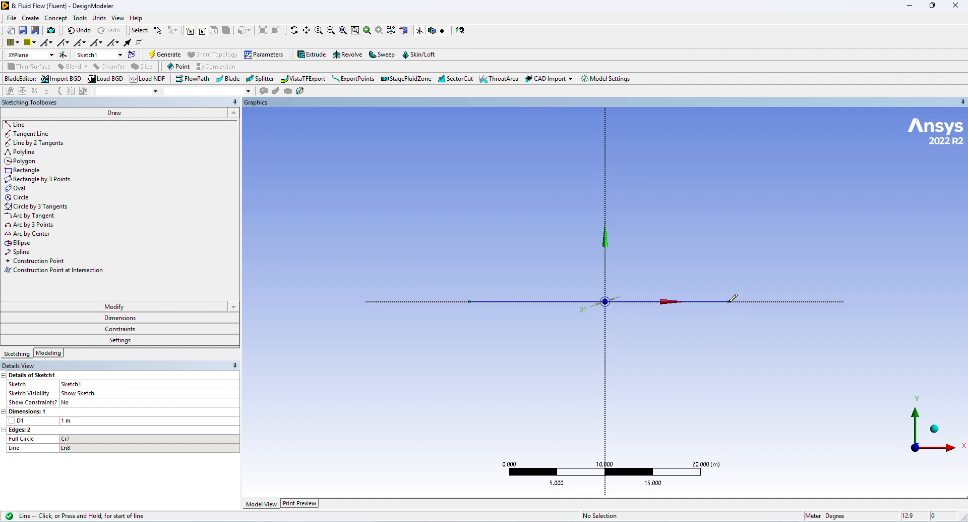
Add horizontal dimensions from the origin to the outer endpoint of each of the two lines along the X axis.
click(71, 317)
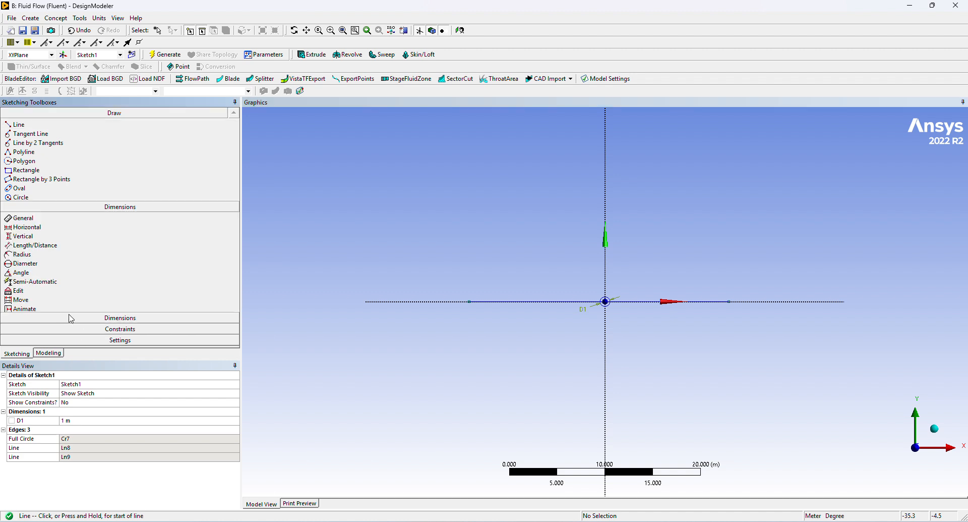
click(27, 156)
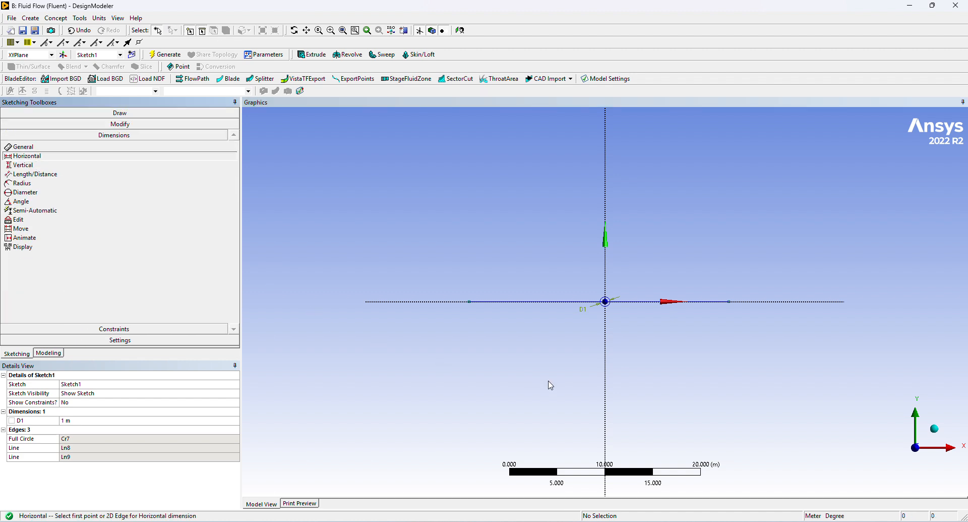
click(470, 301)
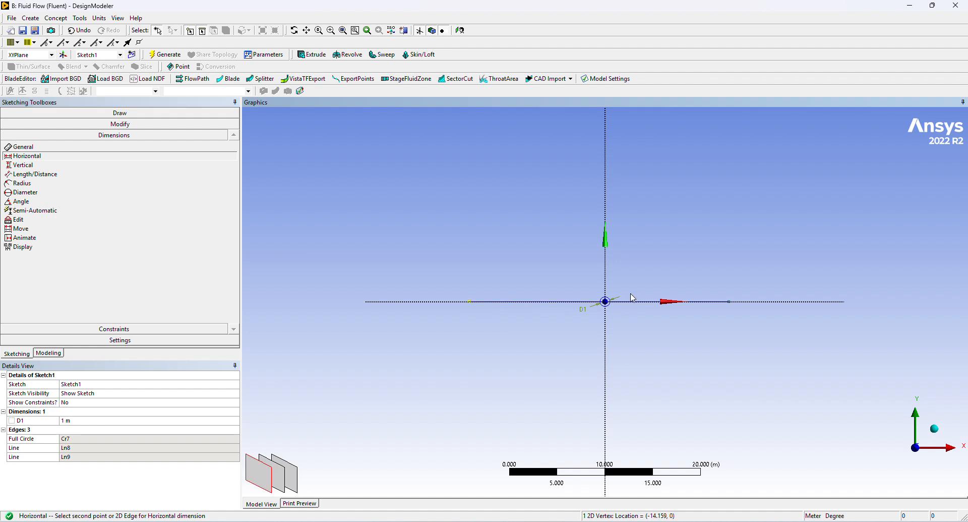
click(606, 302)
click(561, 268)
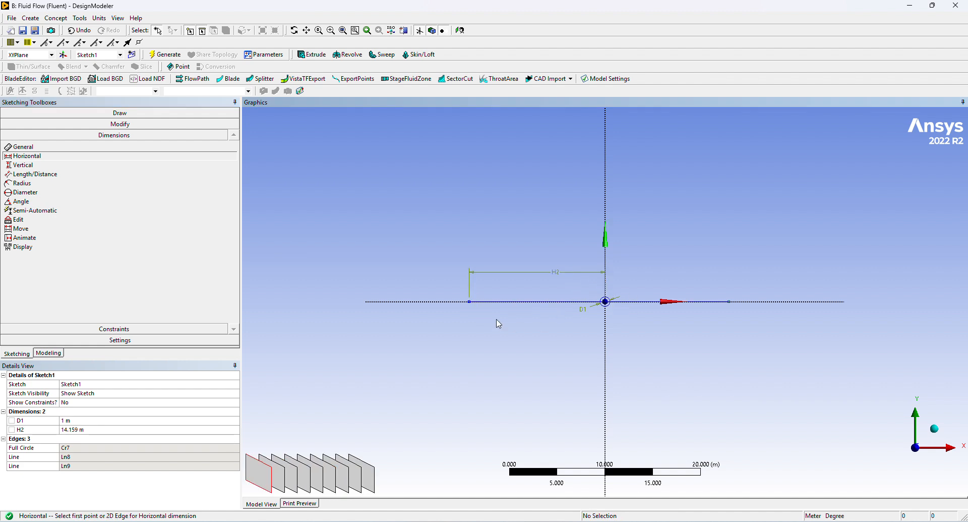
click(607, 302)
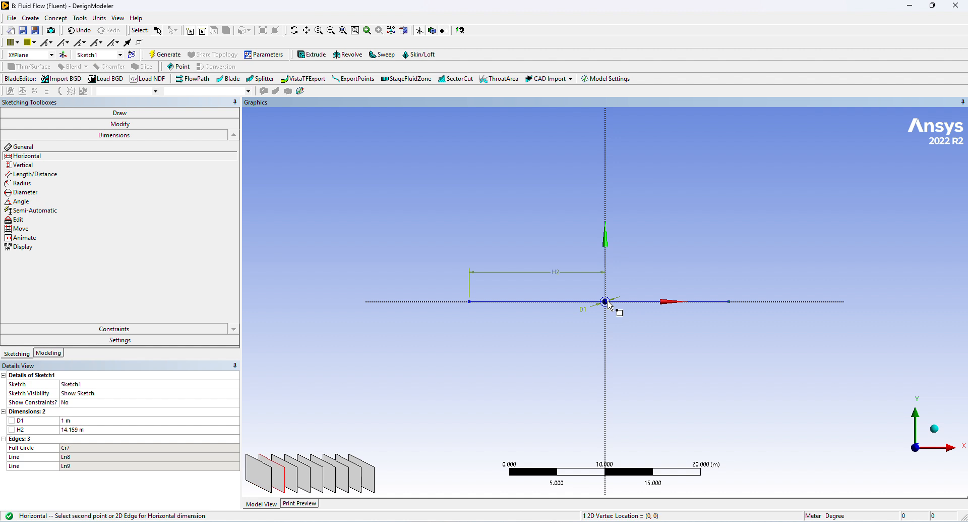
click(730, 302)
click(710, 276)
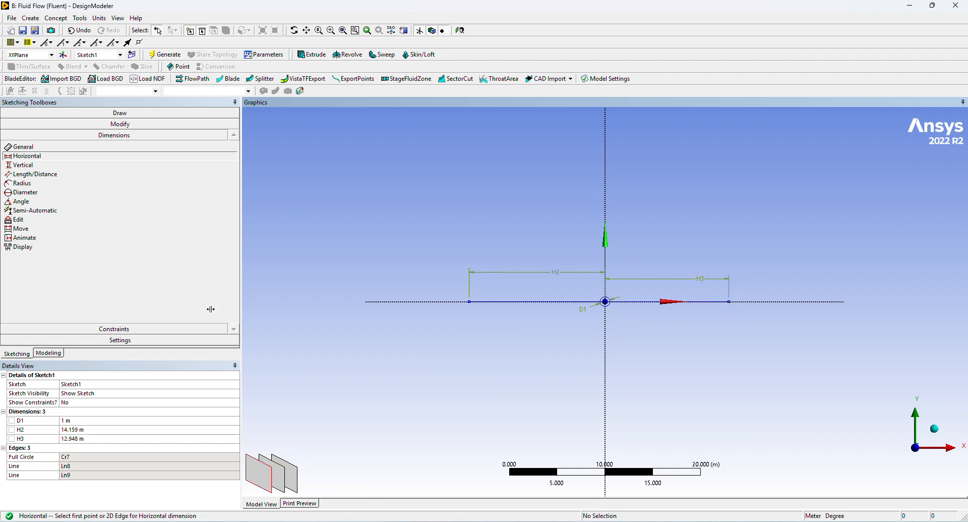
Set both horizontal dimensions, H2 and H3, to 25 m.
click(81, 429)
text(25)
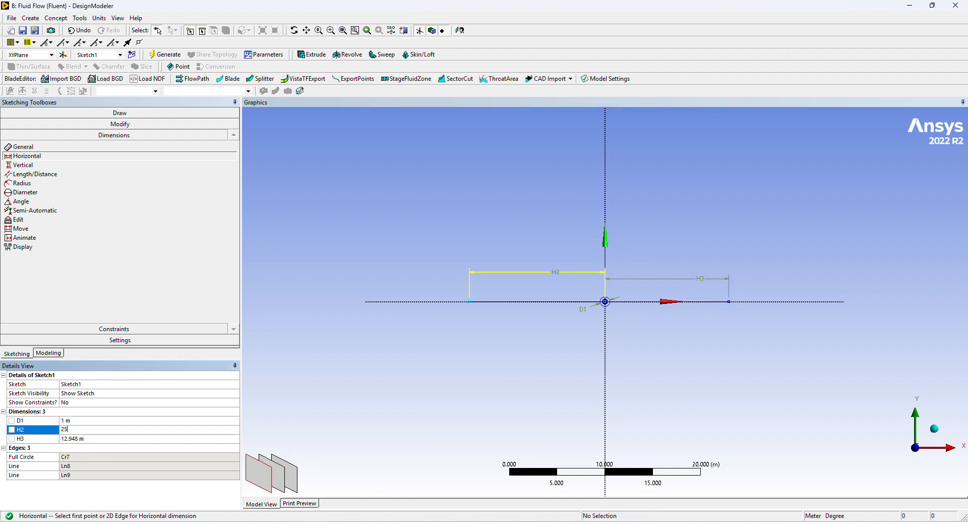
key(Return)
click(79, 438)
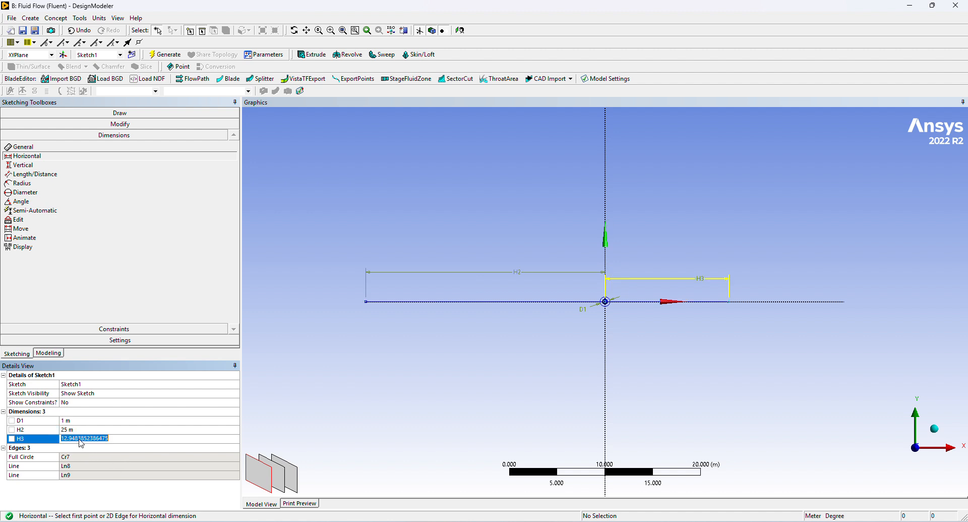
text(25)
key(Return)
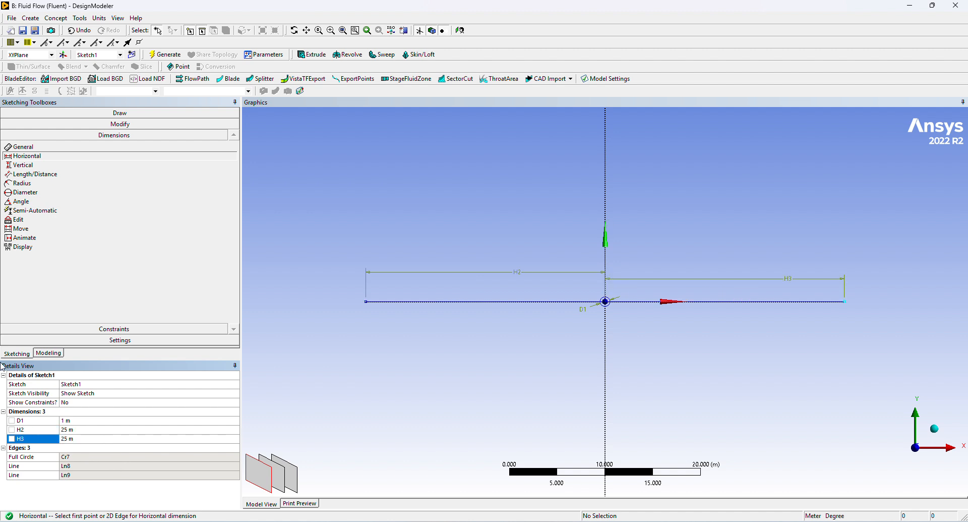
Draw a vertical line about 14 m up from the negative-X endpoint and one about 13 m down from the positive-X endpoint.
click(114, 113)
click(19, 124)
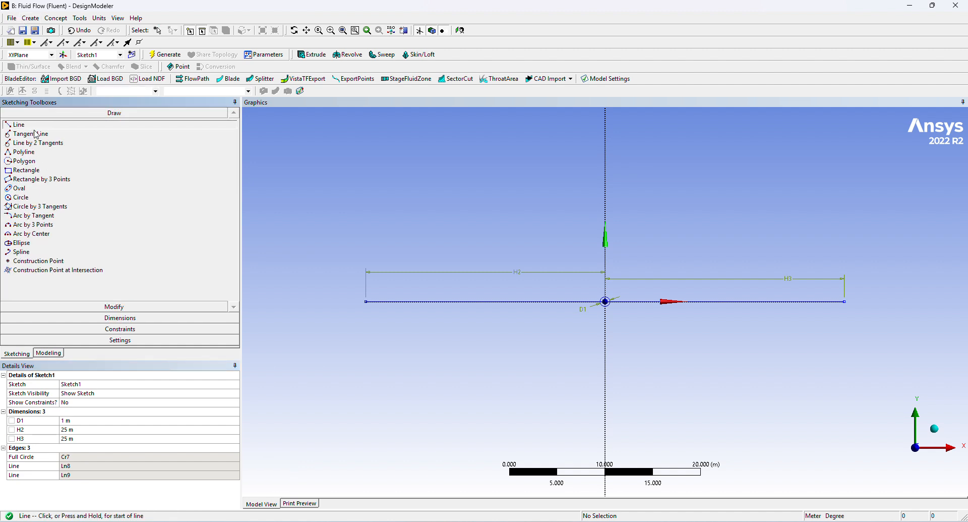
click(366, 302)
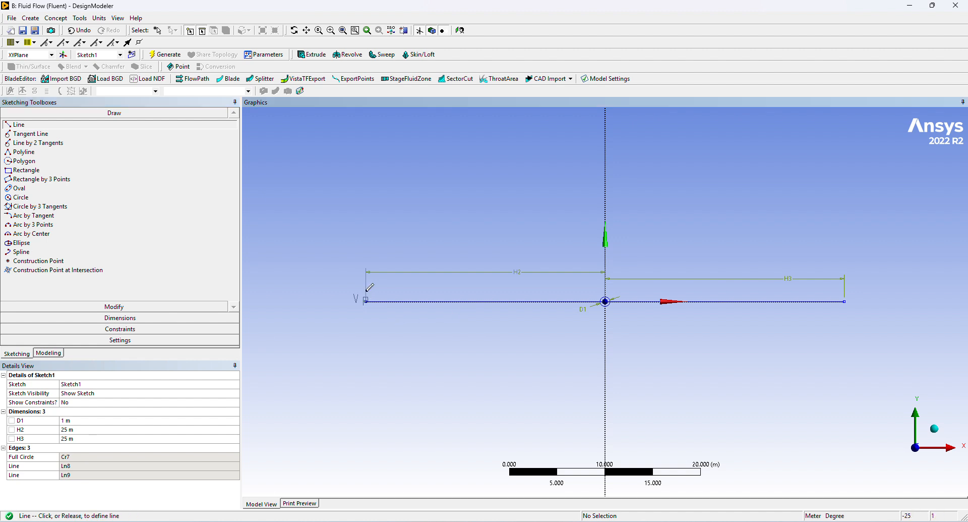
click(366, 171)
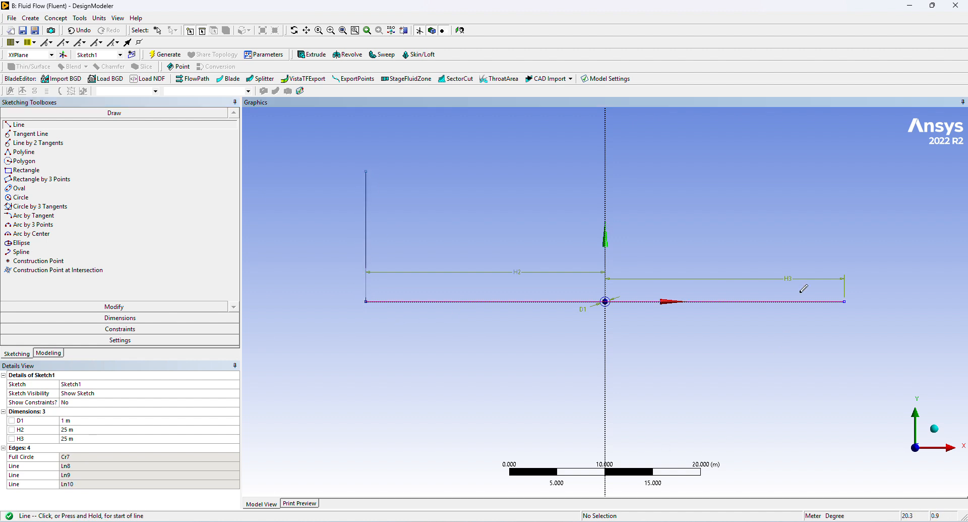
click(845, 302)
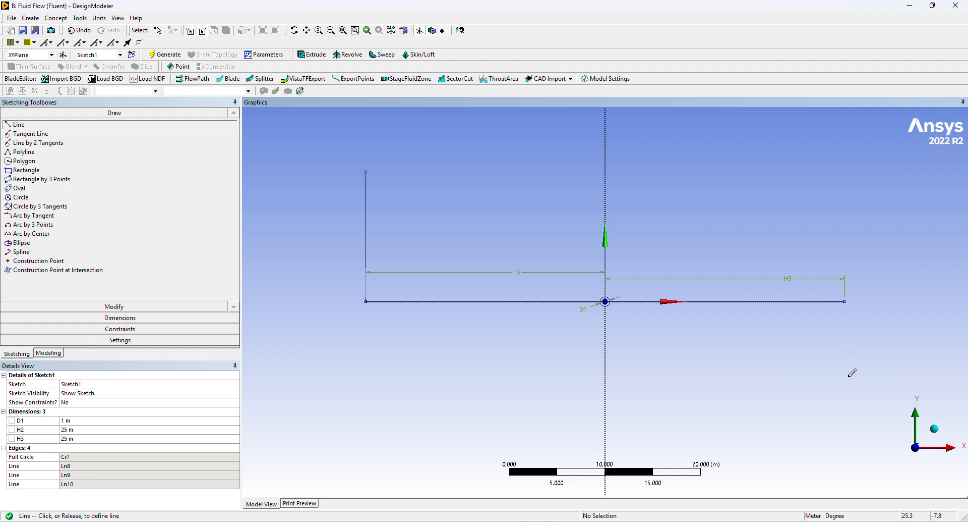
click(846, 422)
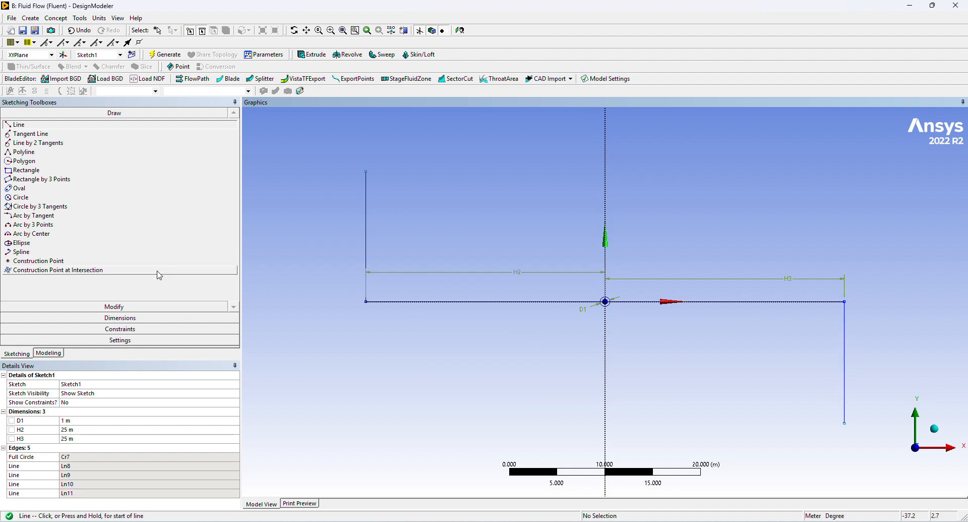
Add vertical dimensions between the endpoints of each of the two vertical lines.
click(70, 318)
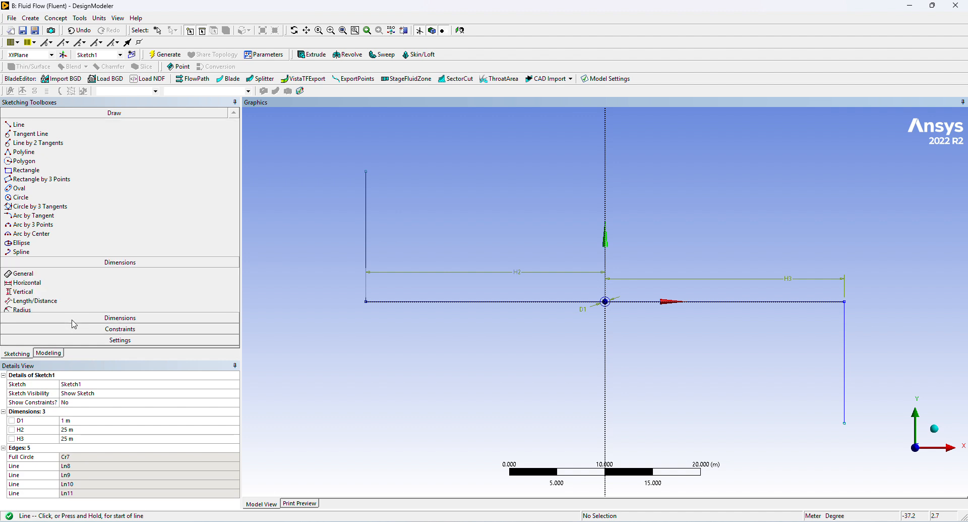
click(22, 164)
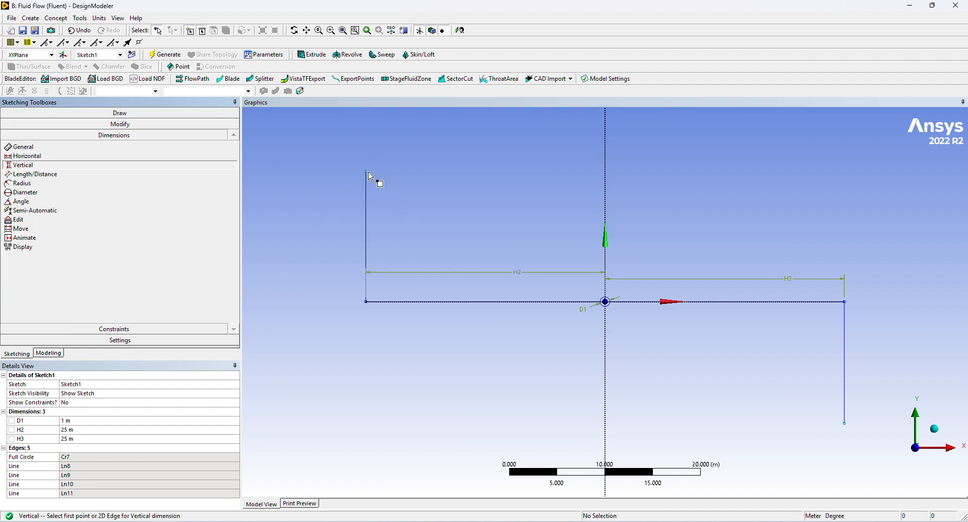
click(367, 299)
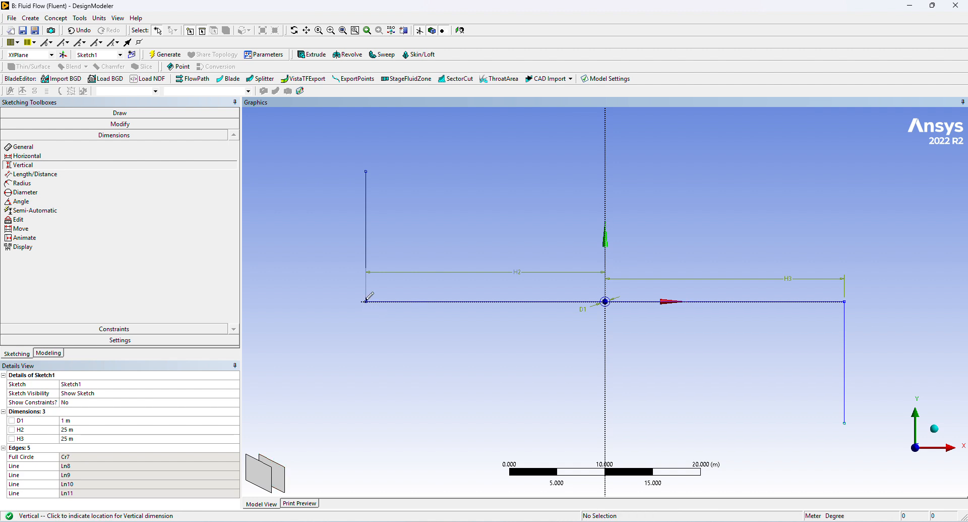
click(310, 256)
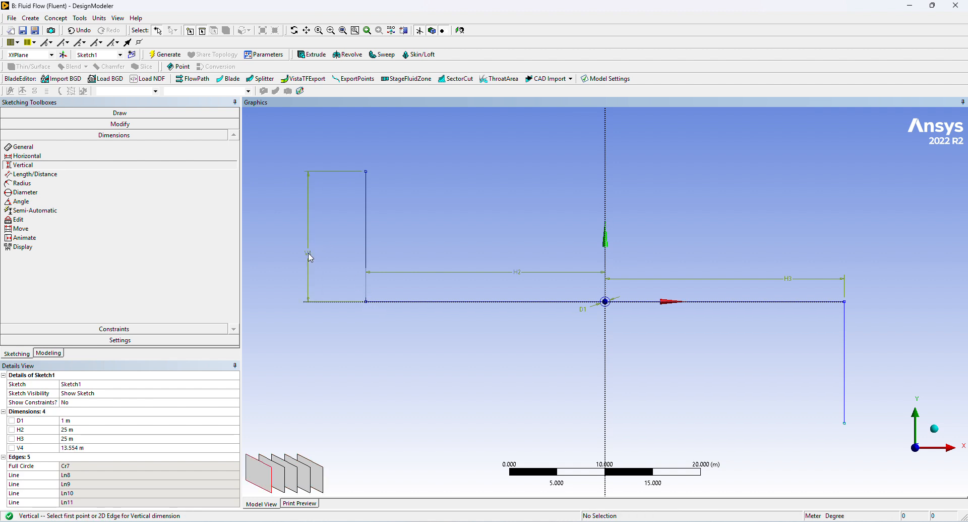
click(848, 303)
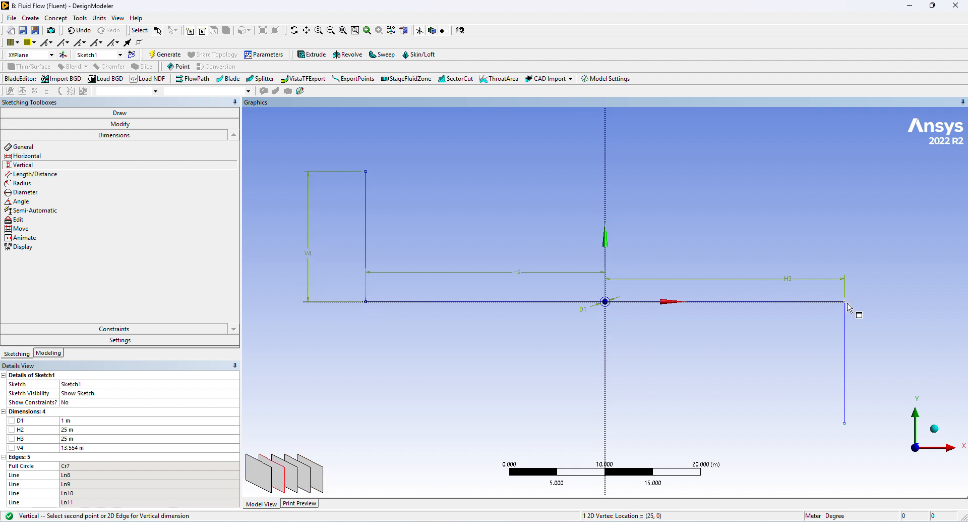
click(847, 425)
click(879, 383)
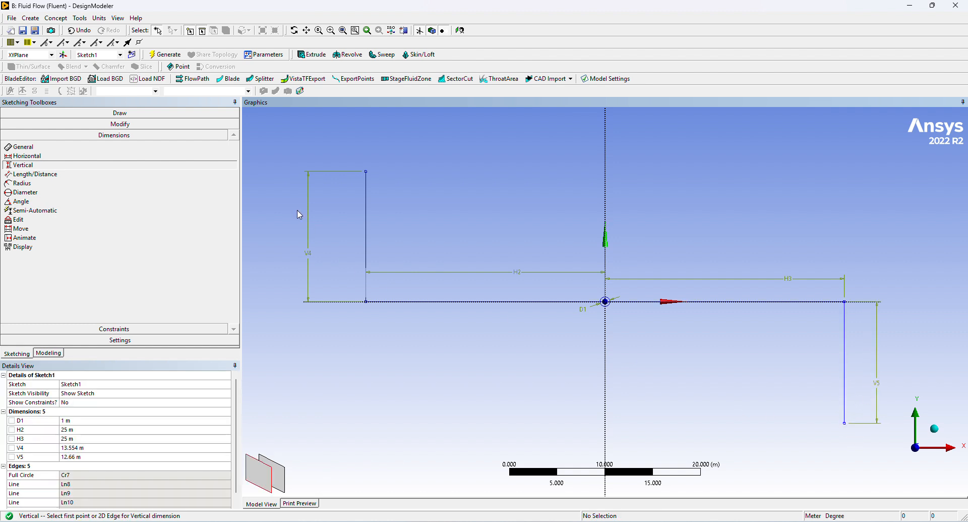
Set both vertical dimensions, V4 and V5, to 25 m.
scroll(60, 487, down, 1)
click(76, 439)
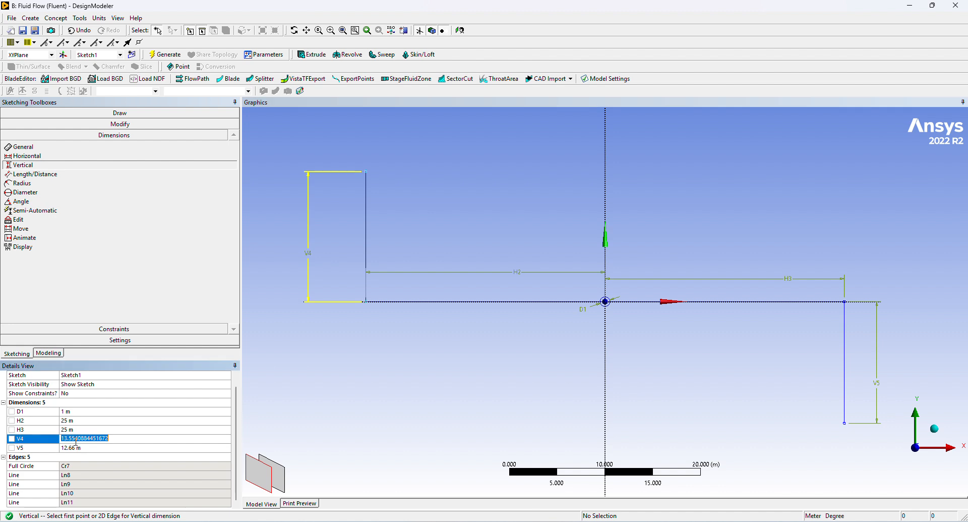
text(25)
key(Return)
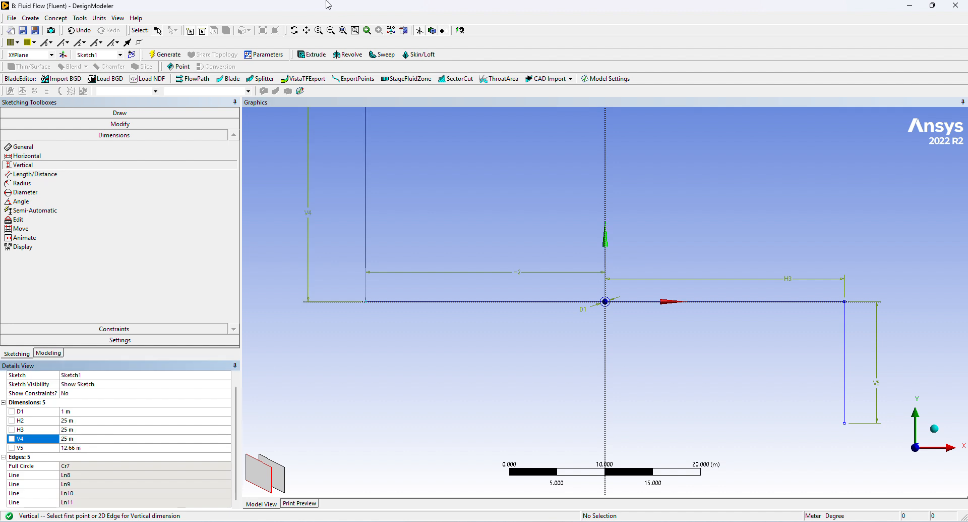
click(91, 448)
text(25)
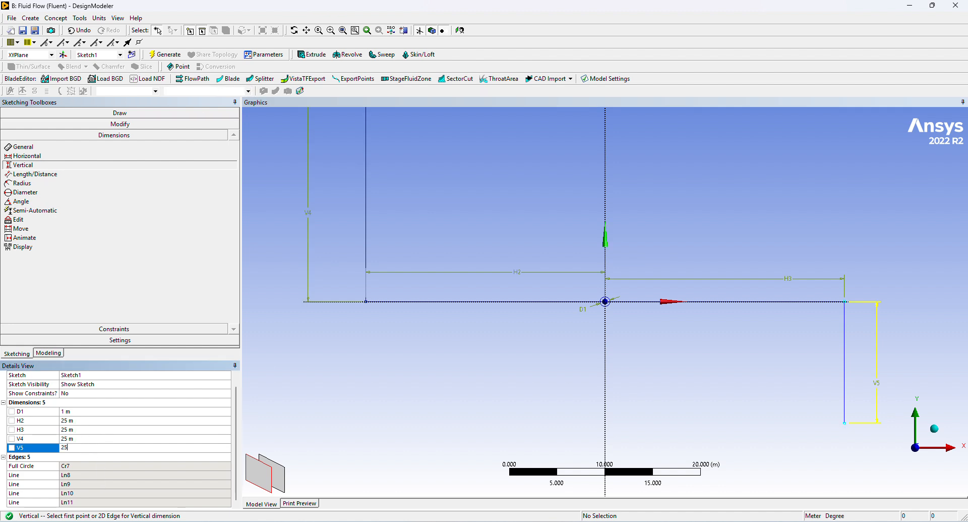
key(Return)
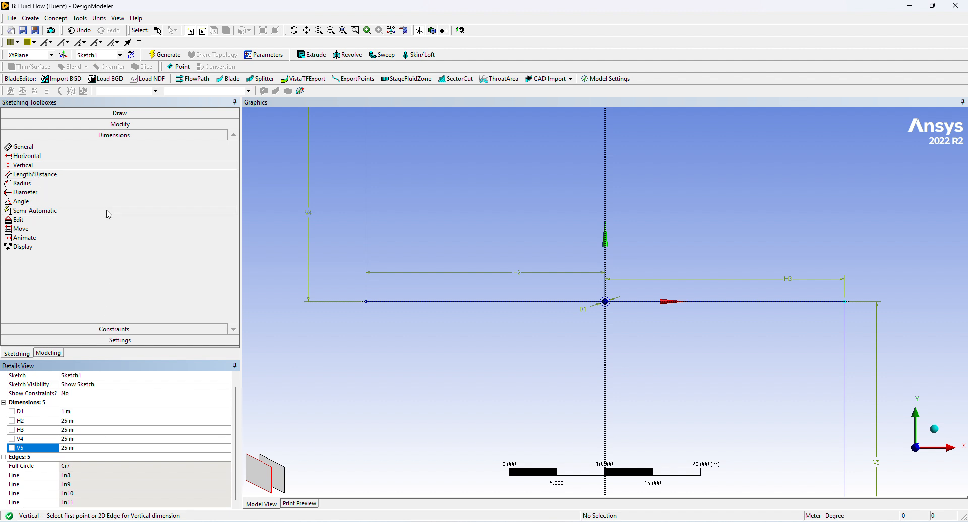
Draw a rectangle from the upper end of one vertical line to the lower end of the opposite vertical line.
click(100, 113)
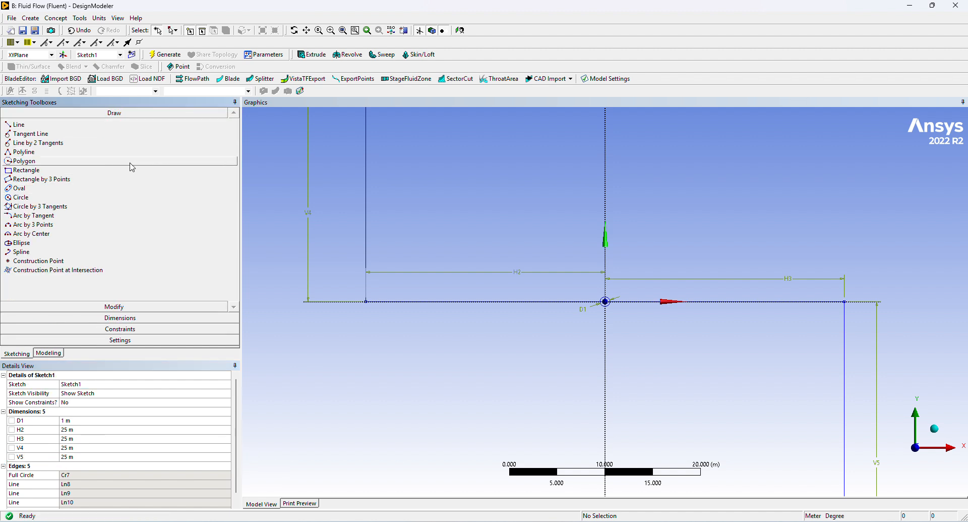
click(30, 170)
scroll(492, 258, down, 3)
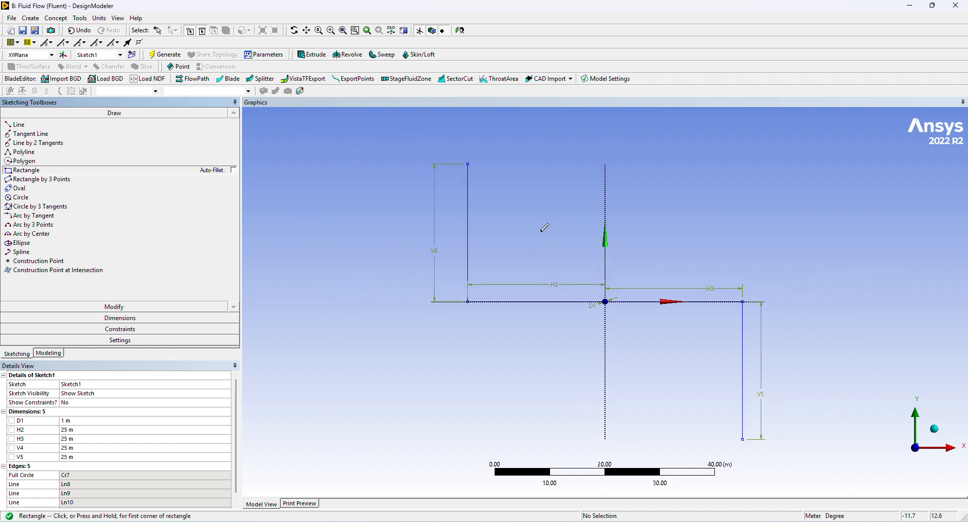
click(468, 163)
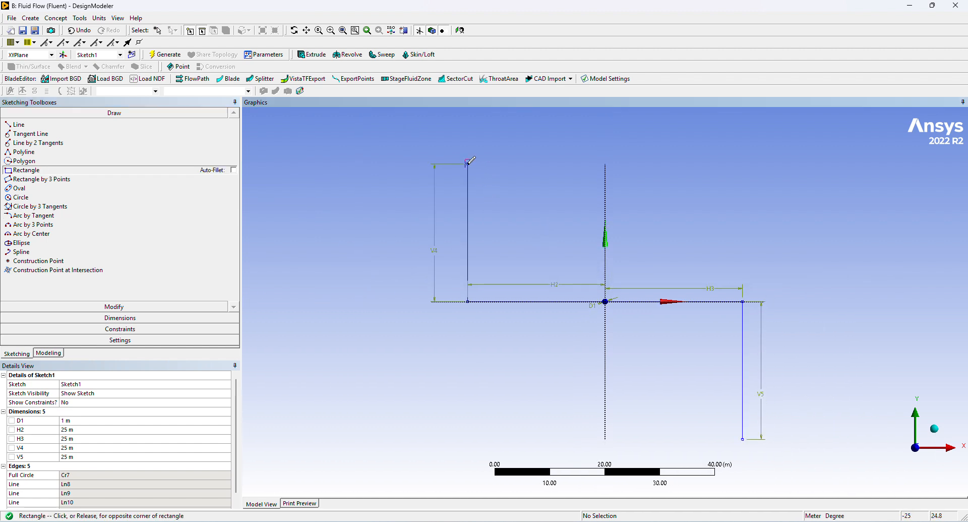
click(743, 437)
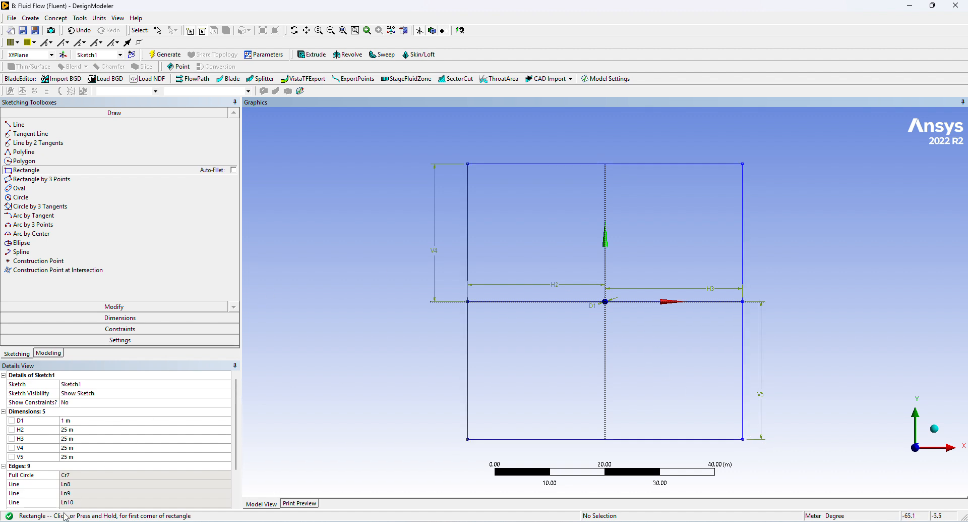
Delete the four helper lines Ln8 to Ln11 from the sketch and check the four rectangle edges.
scroll(40, 452, down, 2)
click(69, 439)
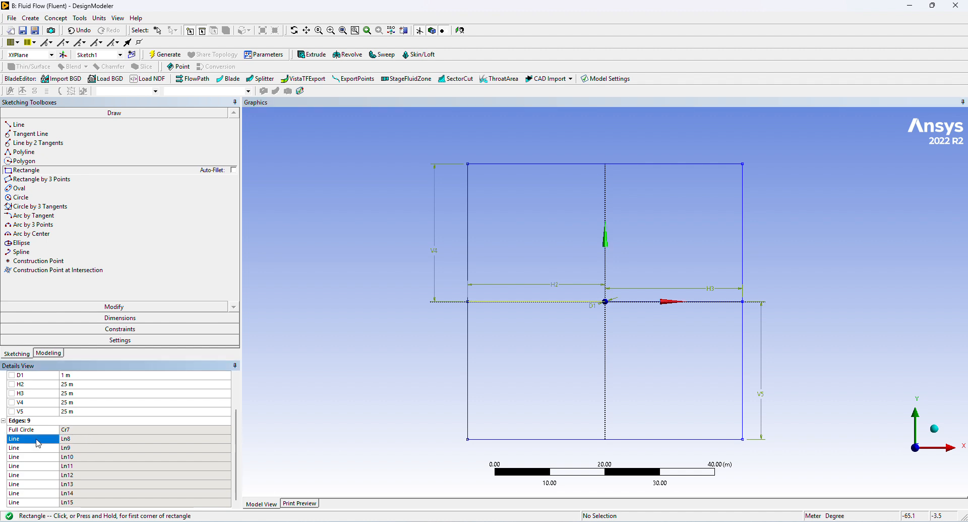
key(Delete)
click(46, 478)
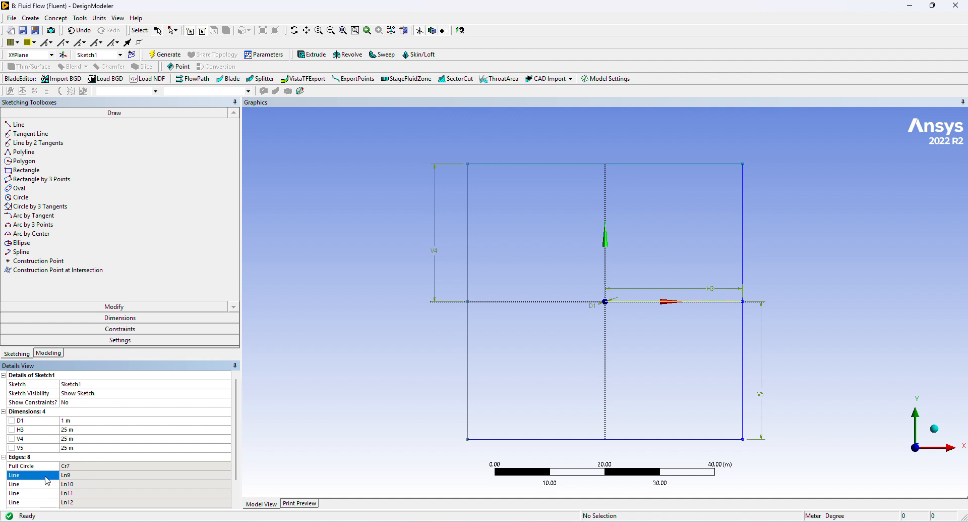
key(Delete)
click(44, 466)
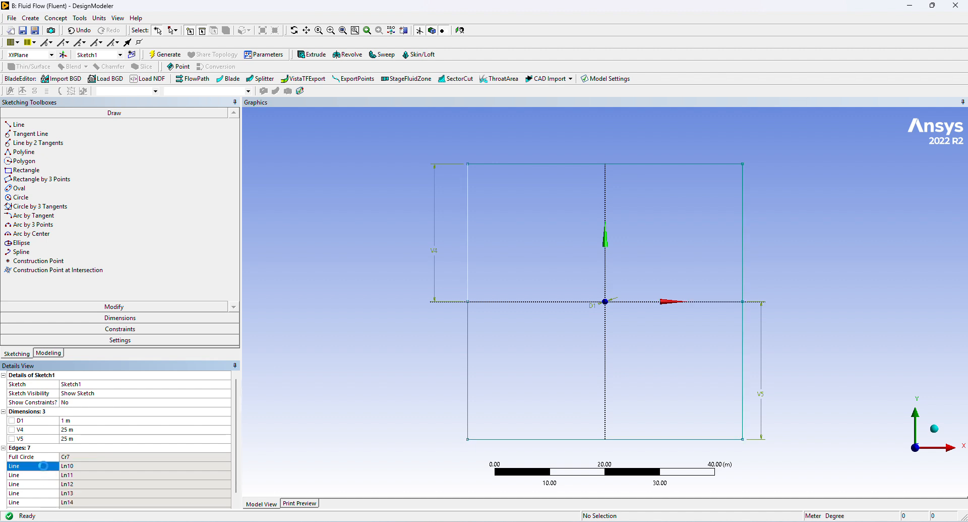
key(Delete)
click(48, 456)
key(Delete)
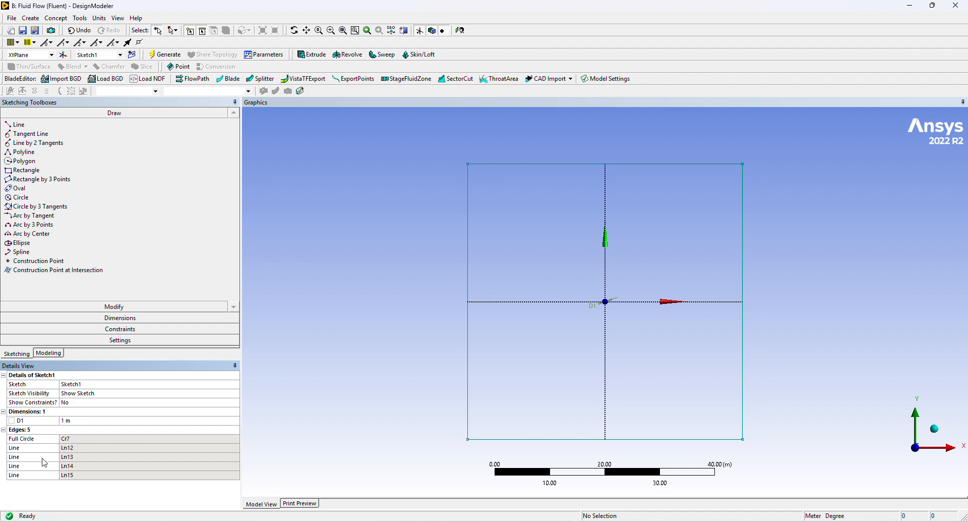
click(45, 448)
click(44, 457)
click(45, 466)
click(47, 475)
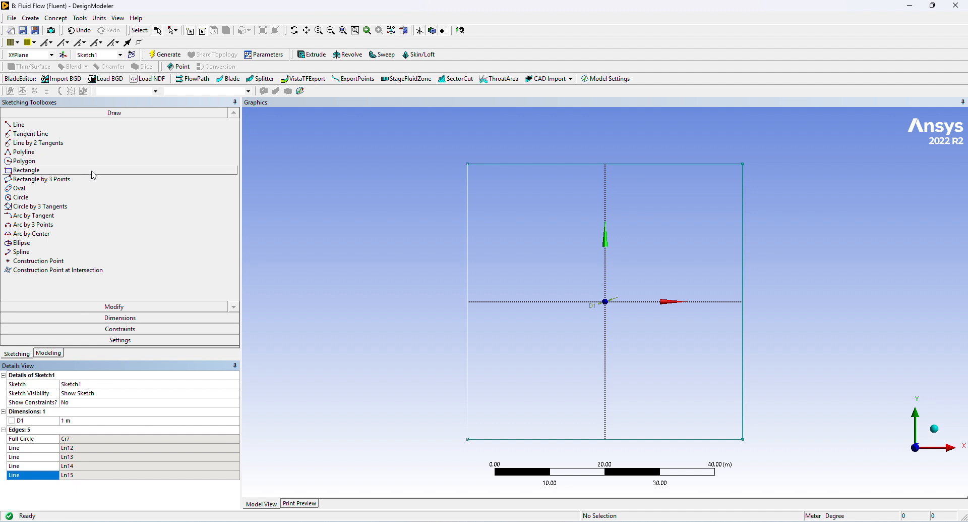
Create a surface from Sketch1 with Surfaces From Sketches and generate it.
click(57, 354)
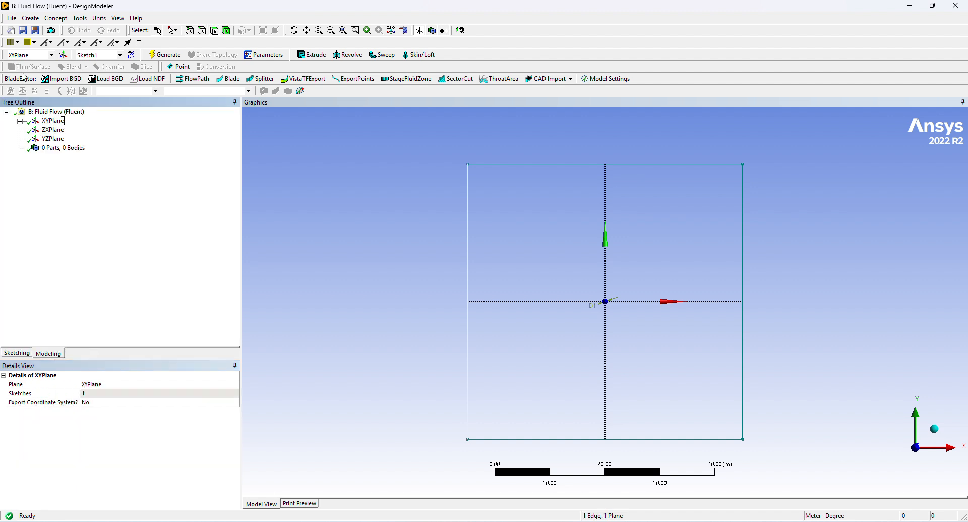
click(20, 121)
click(53, 130)
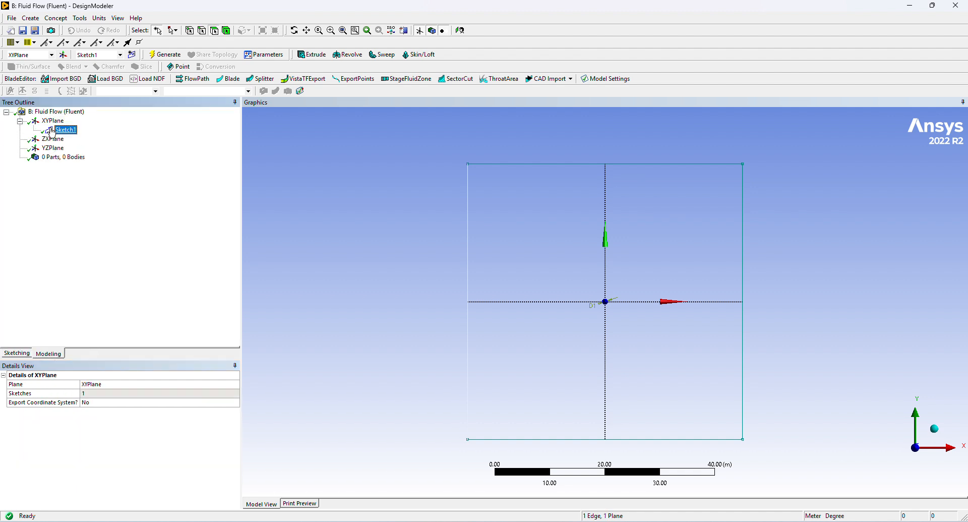
click(60, 18)
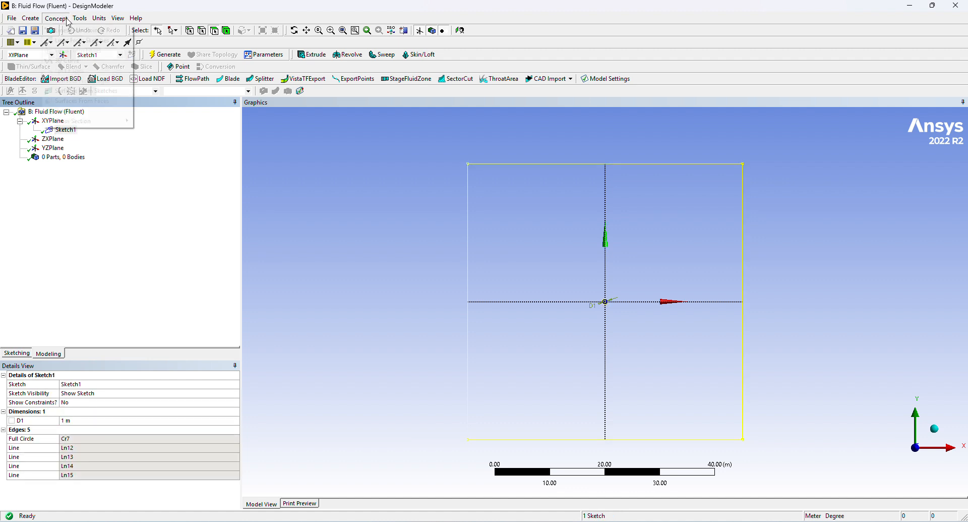
click(76, 94)
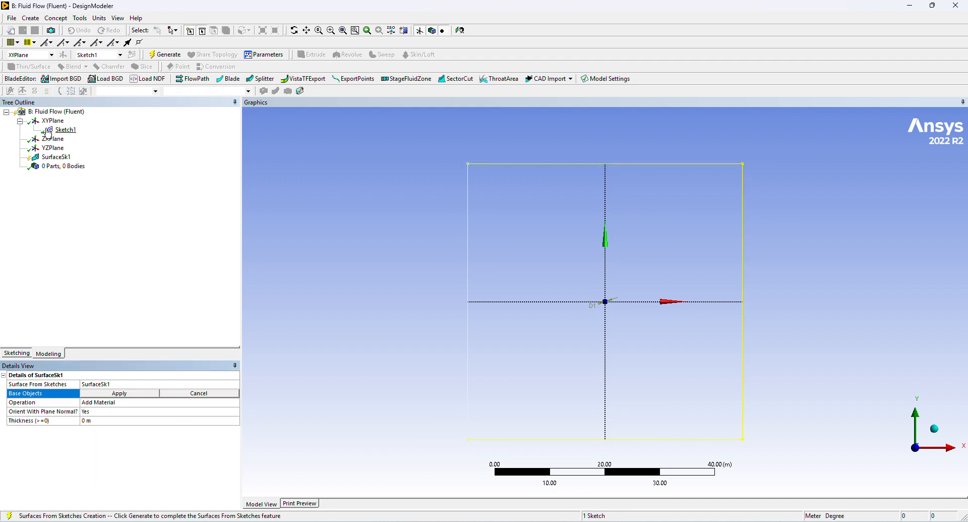
click(98, 396)
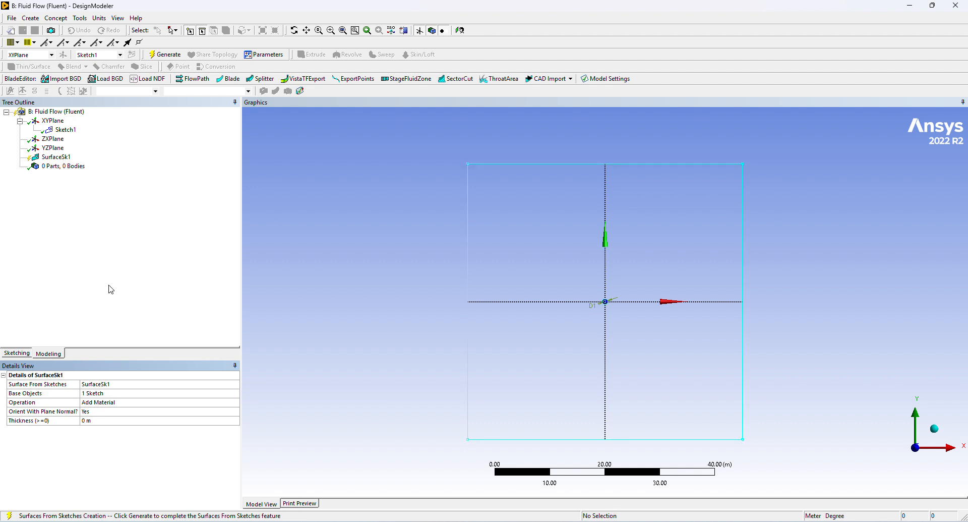
click(162, 55)
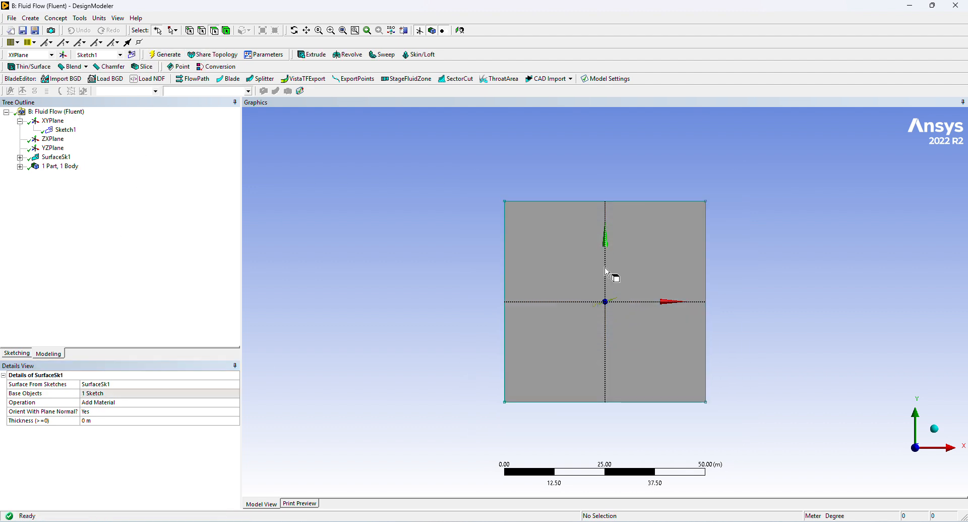
scroll(617, 307, up, 3)
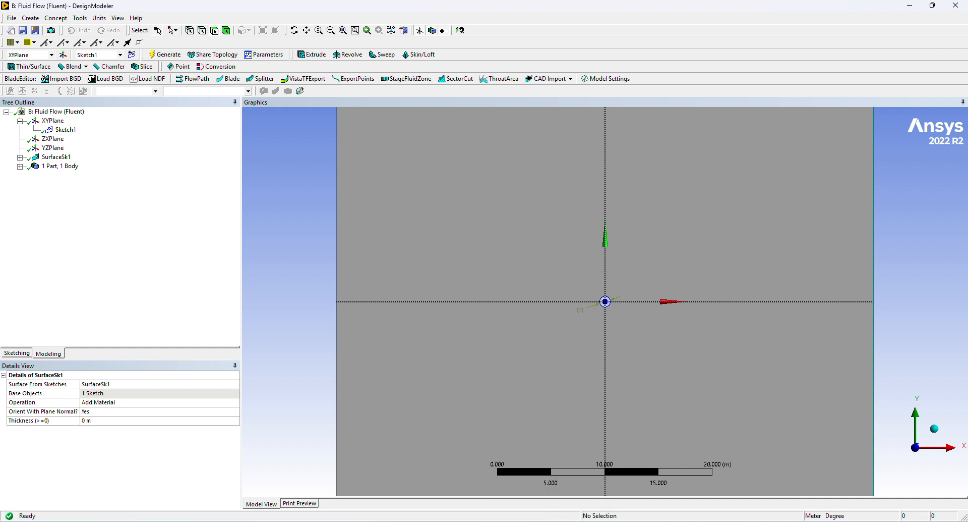
Switch to Workbench and open the Mesh cell of Fluid Flow (Fluent) system B in Meshing.
click(553, 521)
click(552, 521)
click(552, 521)
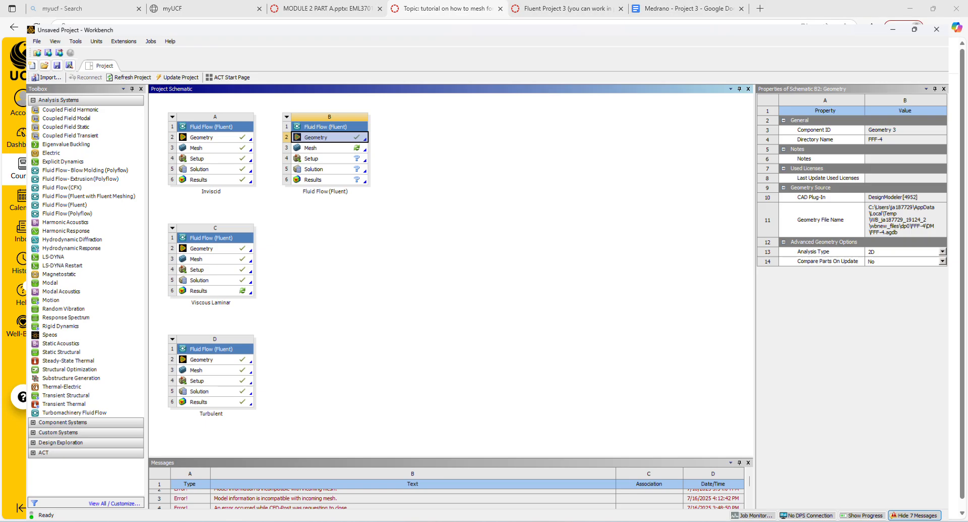
double_click(306, 131)
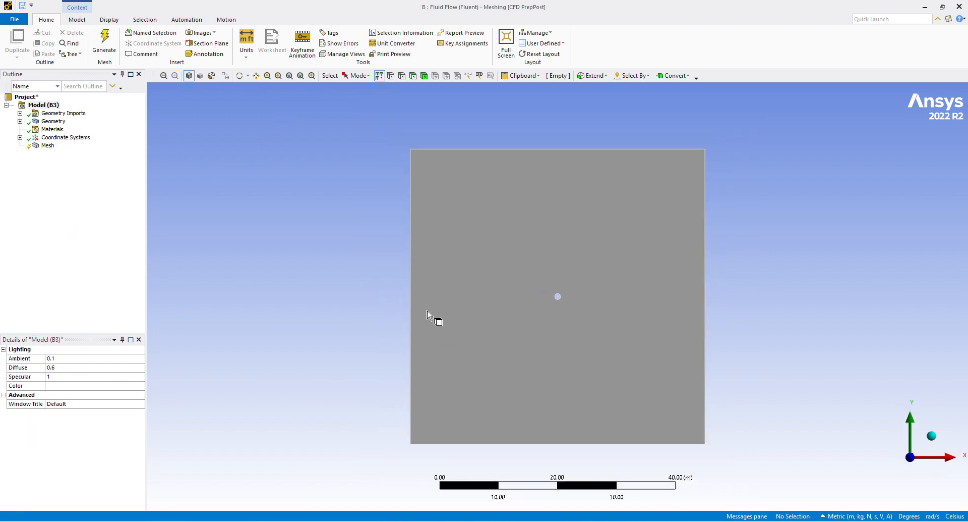
Insert a mesh Method control and scope it to the square surface body.
click(34, 147)
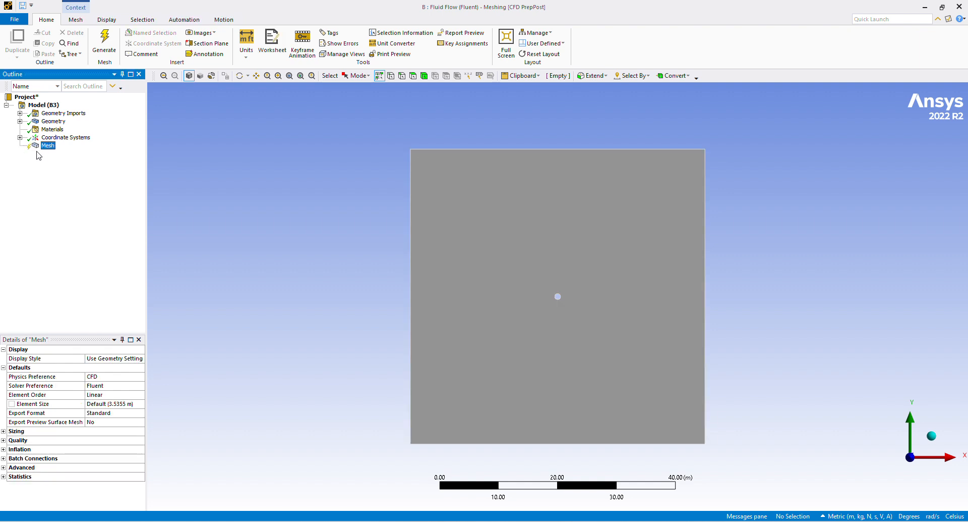
right_click(45, 146)
mouse_move(91, 150)
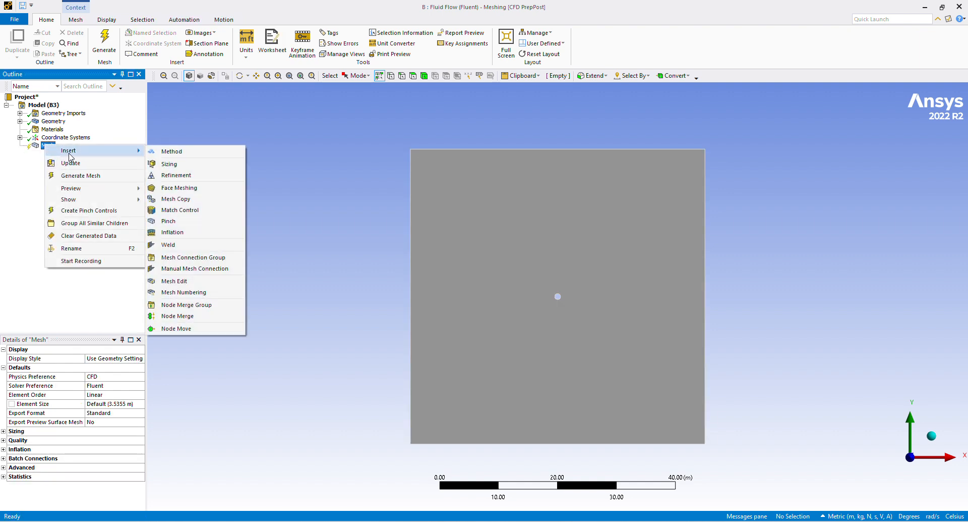
click(161, 153)
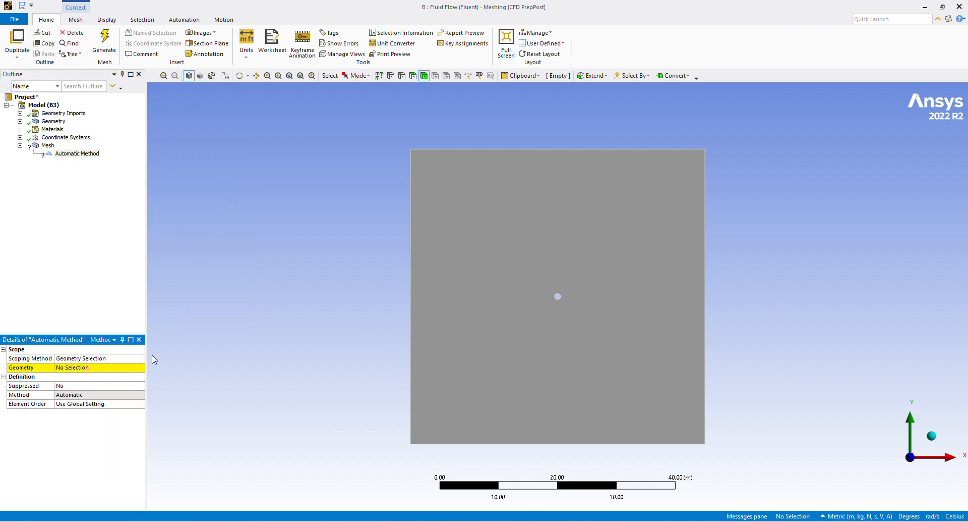
click(90, 367)
click(484, 240)
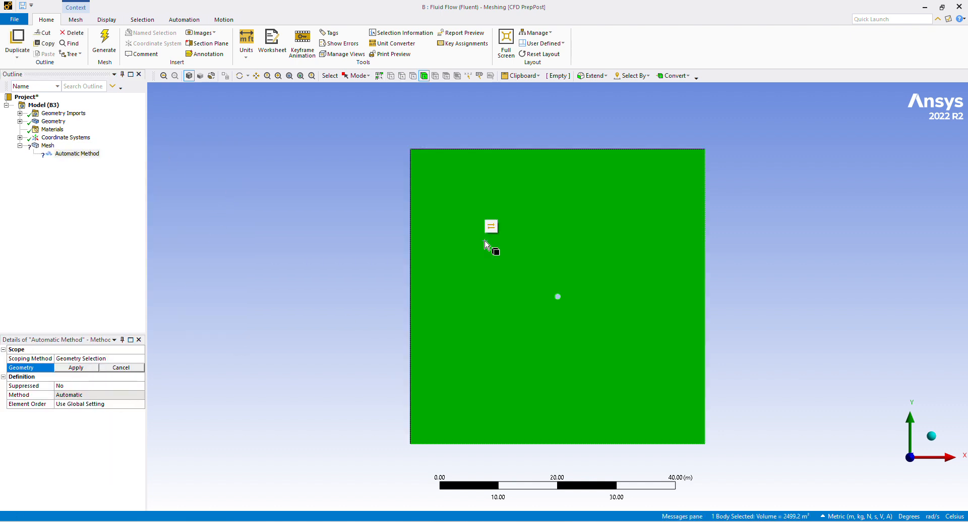
click(76, 367)
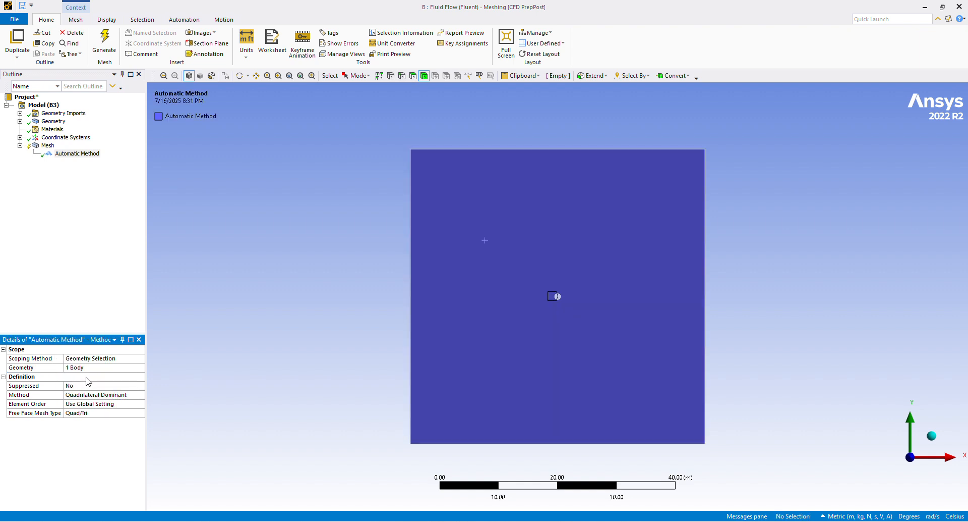
Set the mesh method to Triangles and generate the mesh.
click(104, 393)
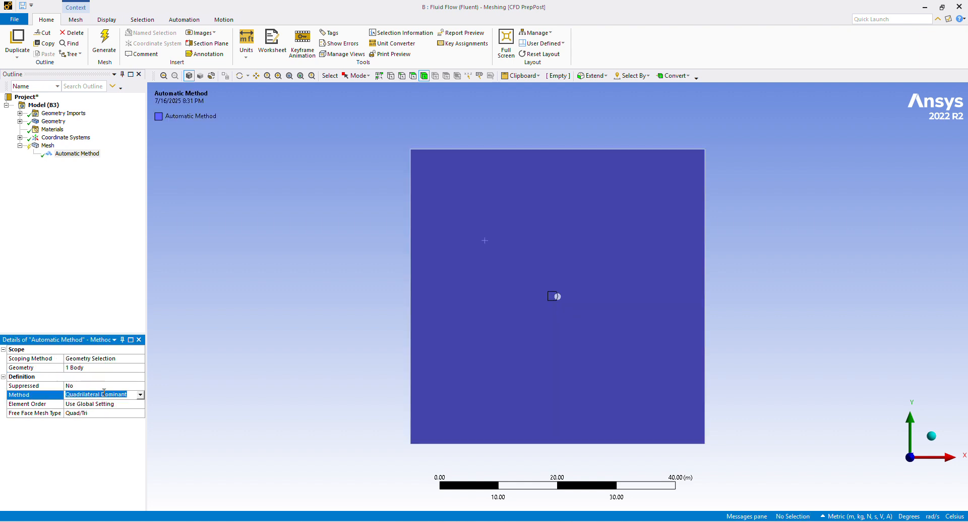
click(141, 395)
click(127, 410)
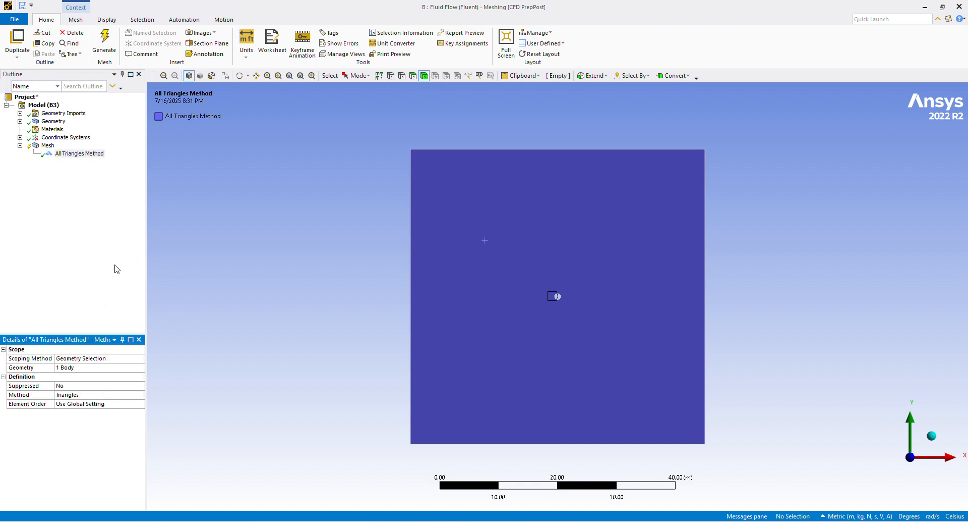
click(105, 43)
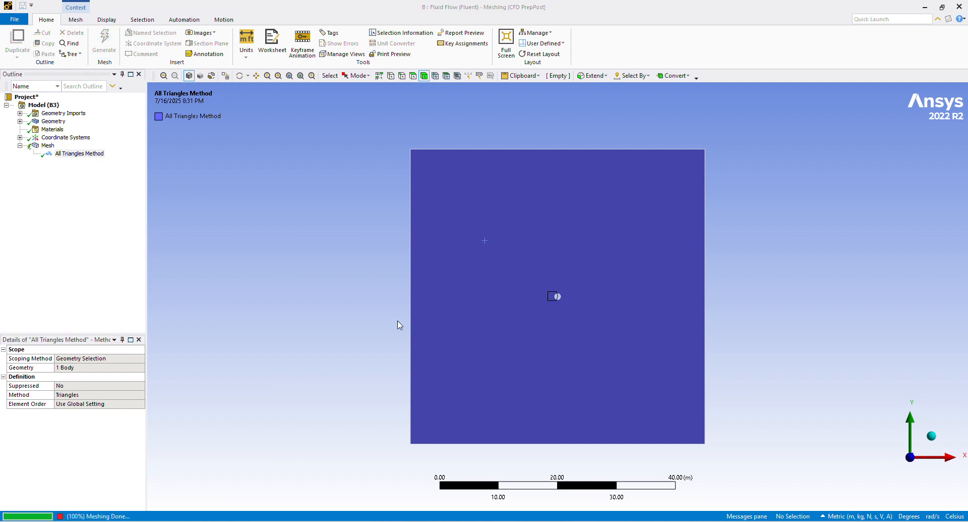
Insert a Sizing control under Mesh and scope it to the circle's edge.
right_click(48, 145)
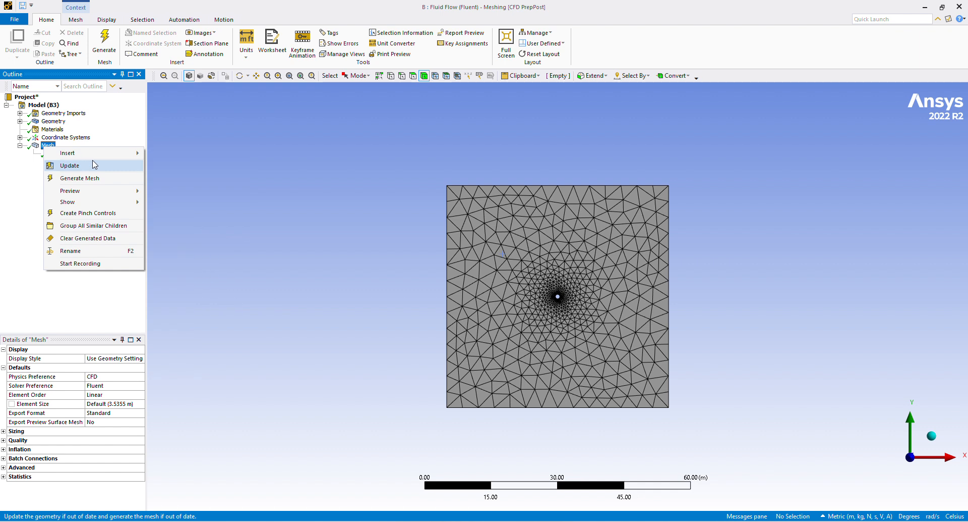
mouse_move(112, 152)
click(163, 166)
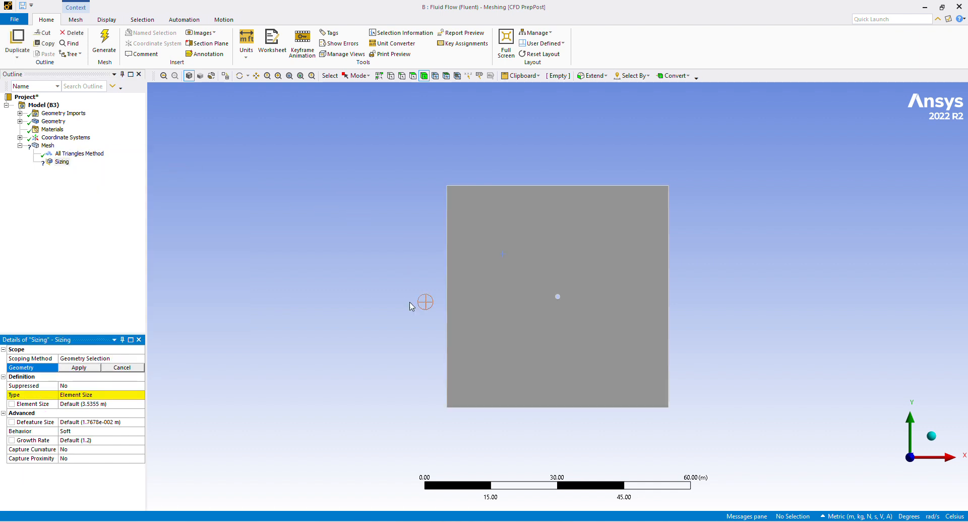
scroll(585, 301, up, 5)
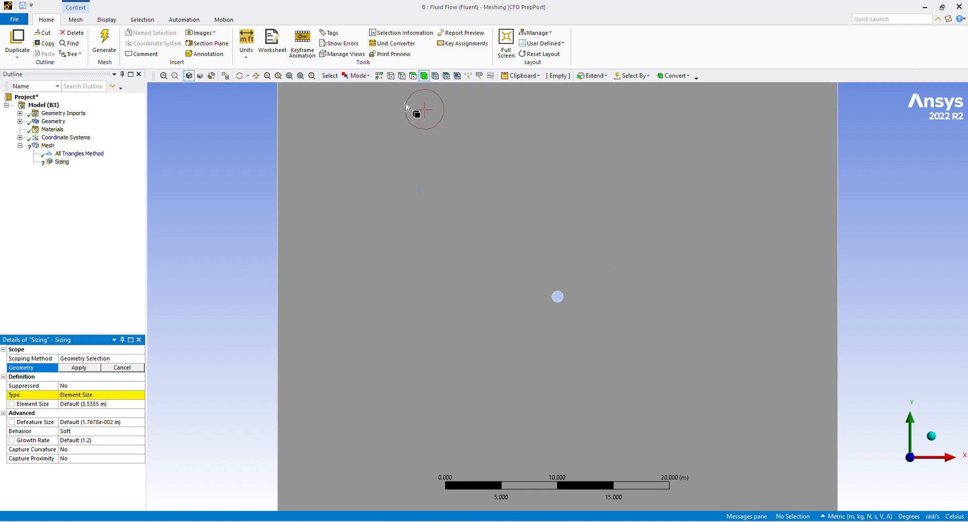
click(402, 76)
click(563, 298)
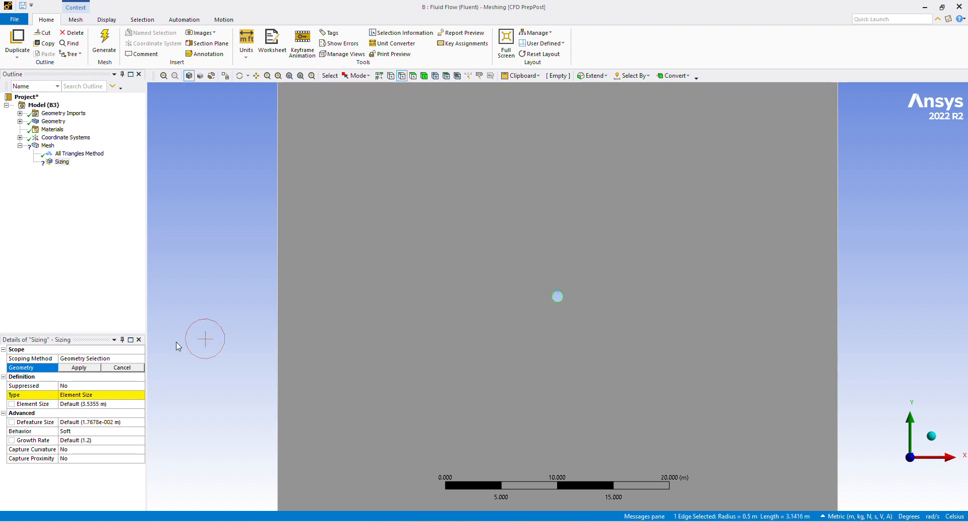
click(80, 372)
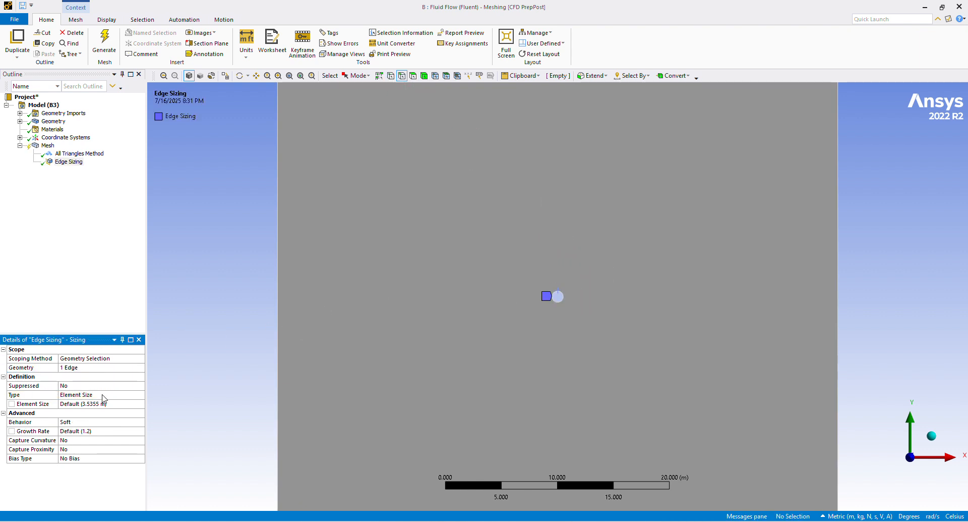
Set the edge sizing type to Number of Divisions with 250 divisions.
click(105, 395)
click(141, 394)
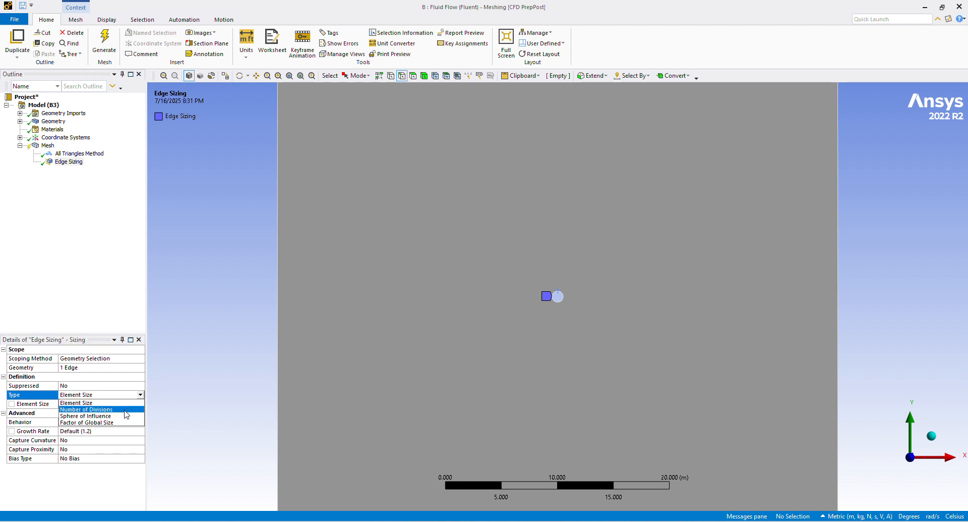
click(119, 405)
click(558, 316)
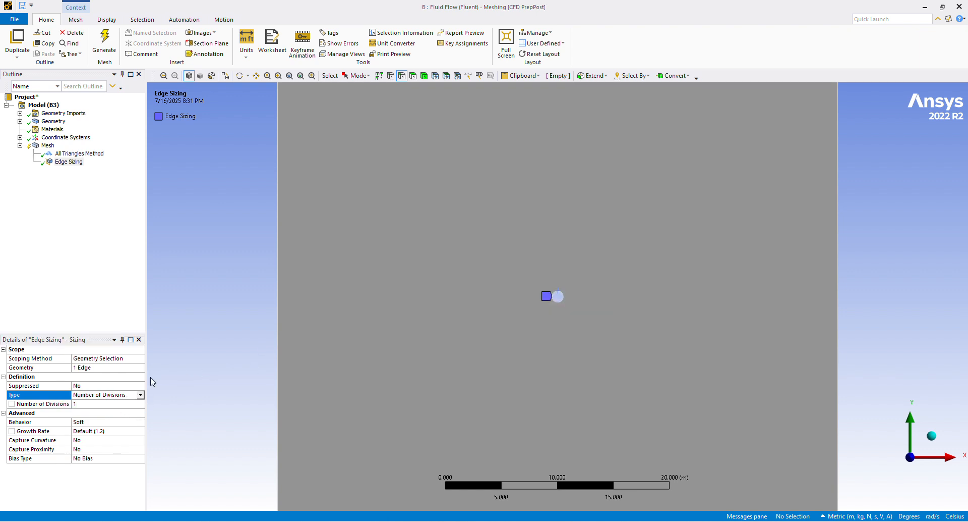
click(81, 404)
text(250)
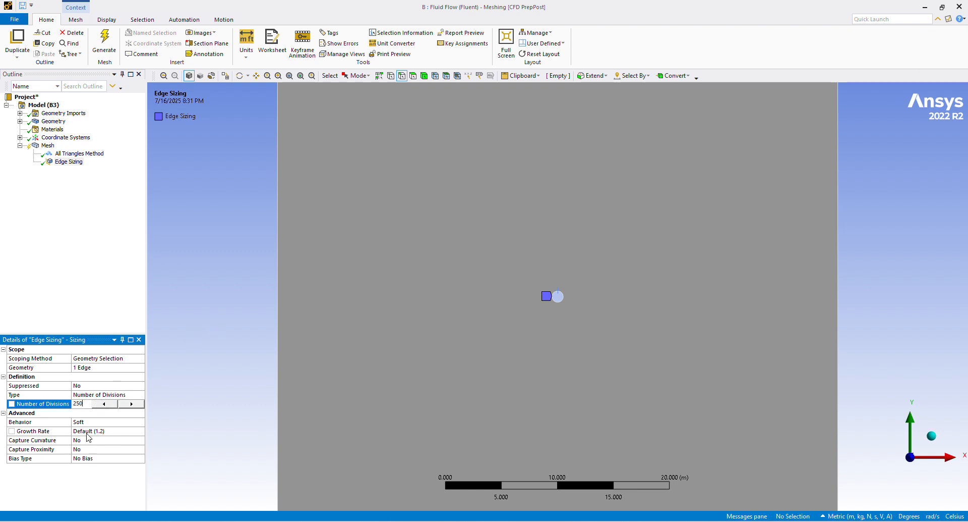
Set the edge sizing behavior to Hard and regenerate the mesh.
click(116, 421)
click(141, 421)
click(138, 438)
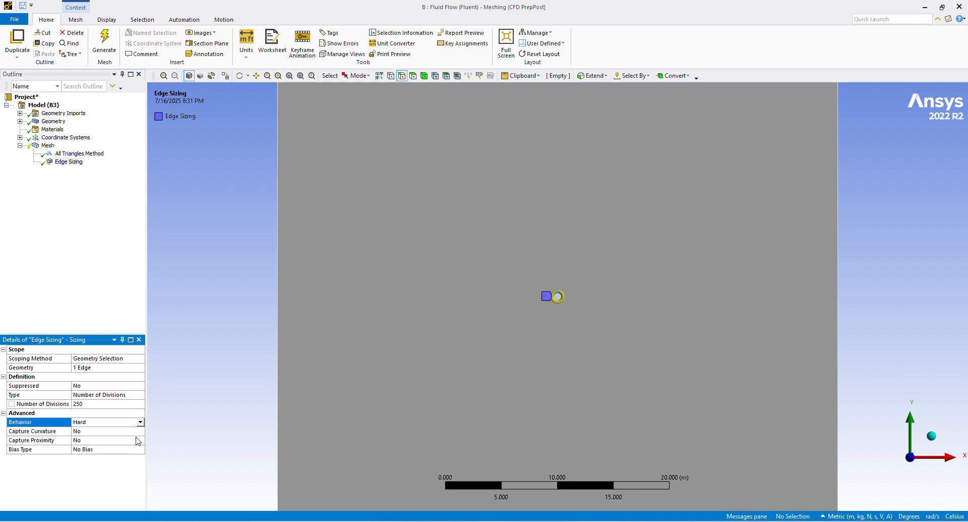
click(104, 41)
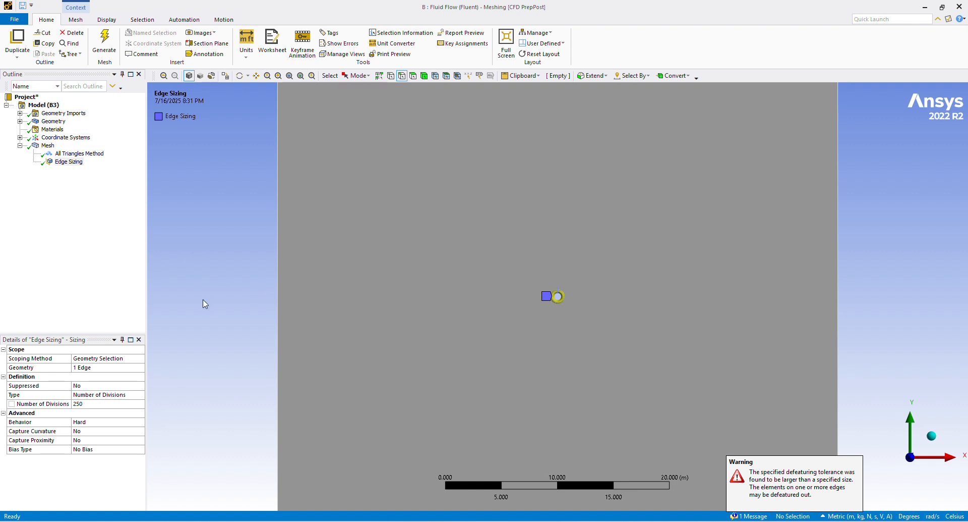
Insert an Inflation control under Mesh.
right_click(31, 146)
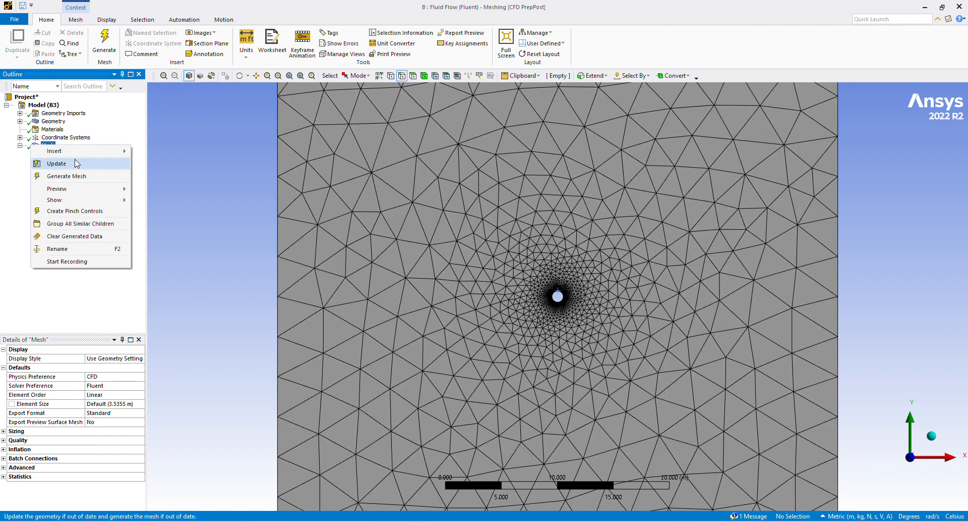
mouse_move(87, 154)
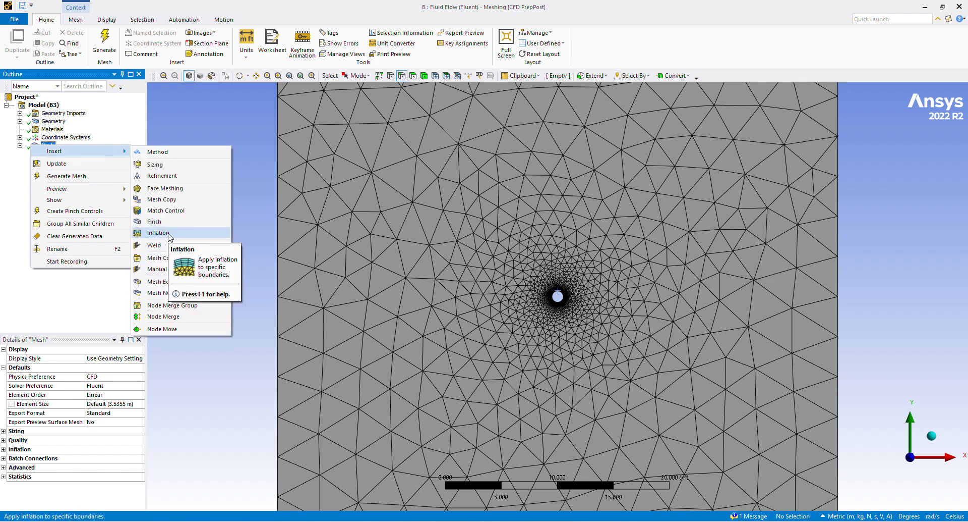
click(157, 232)
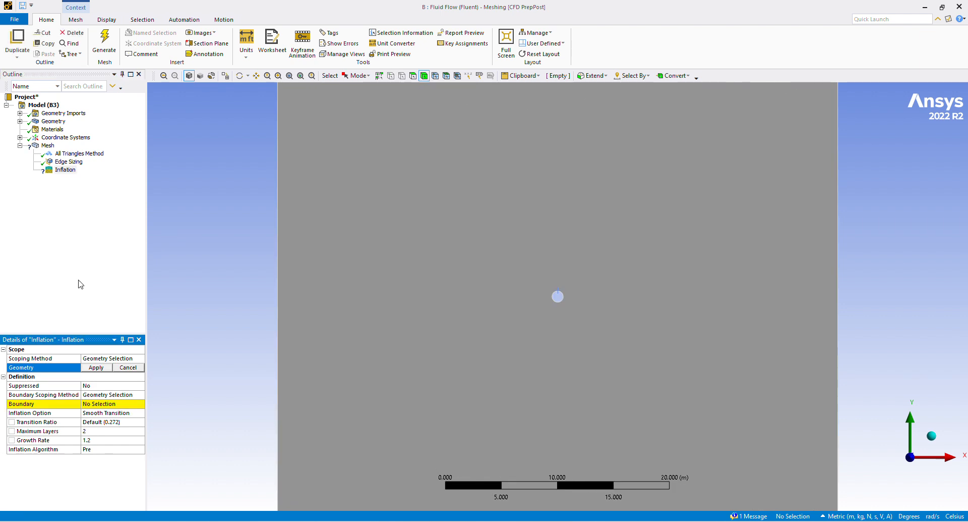
Set the global mesh element size to 0.12 m.
click(46, 146)
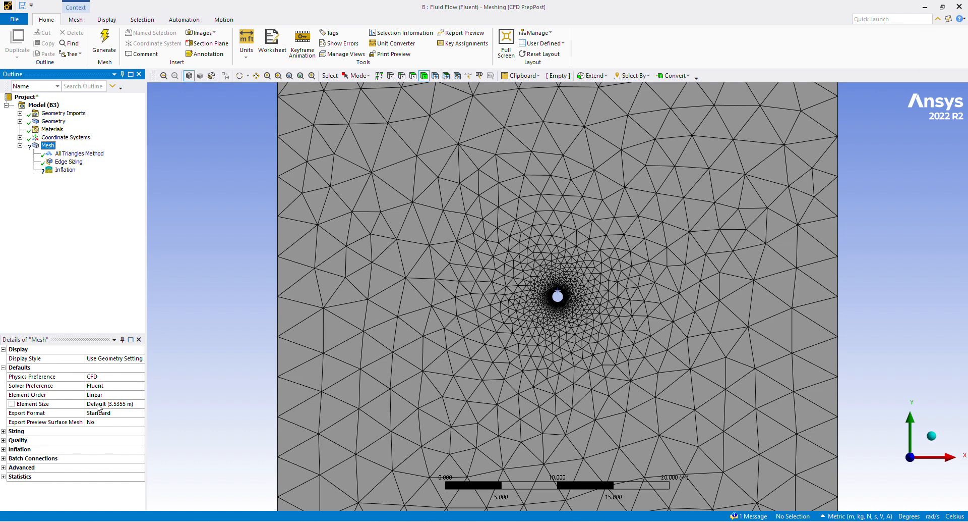
click(98, 404)
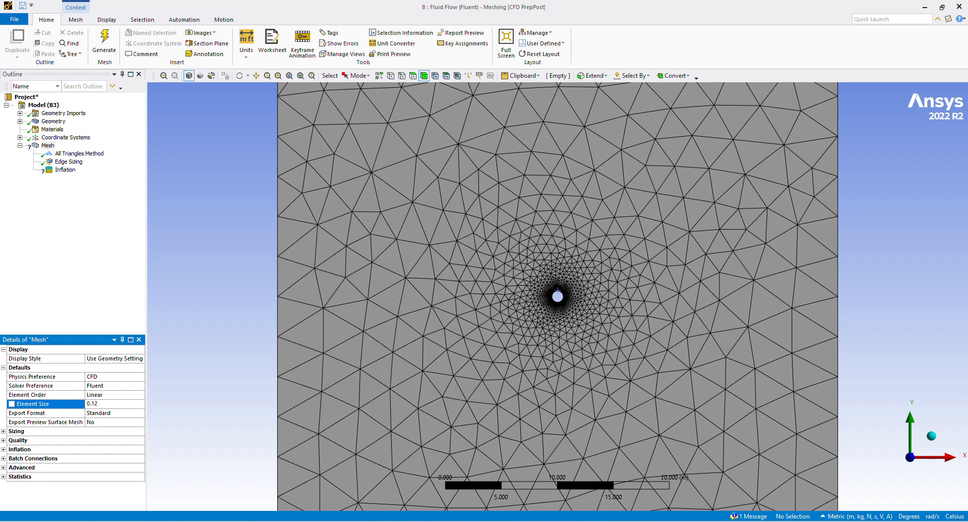
text(0.12)
click(141, 331)
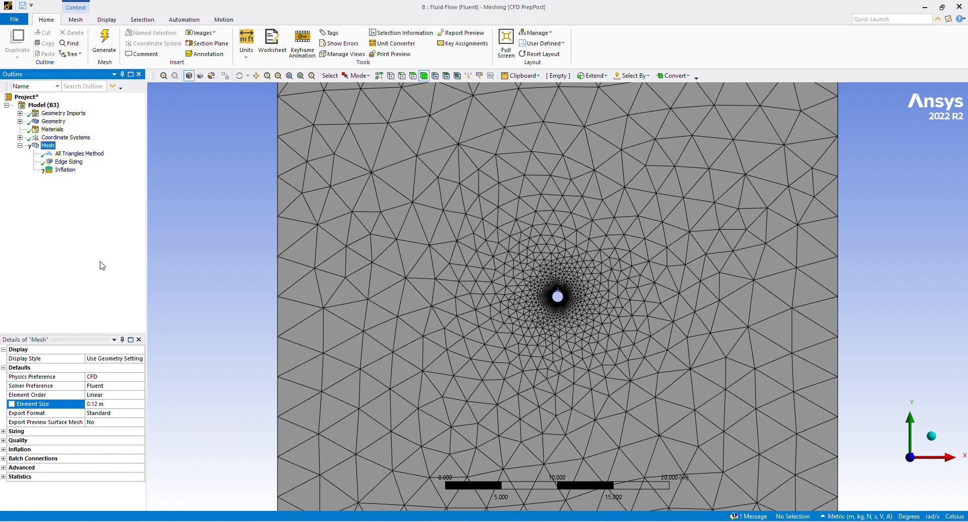
Scope the Inflation control to the square surface face and assign the circle's edge as its boundary.
click(65, 169)
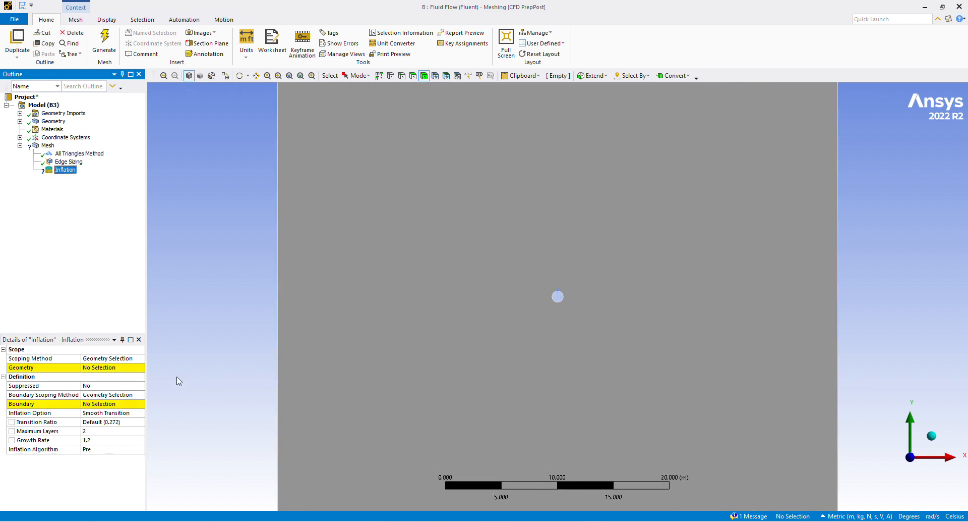
click(130, 368)
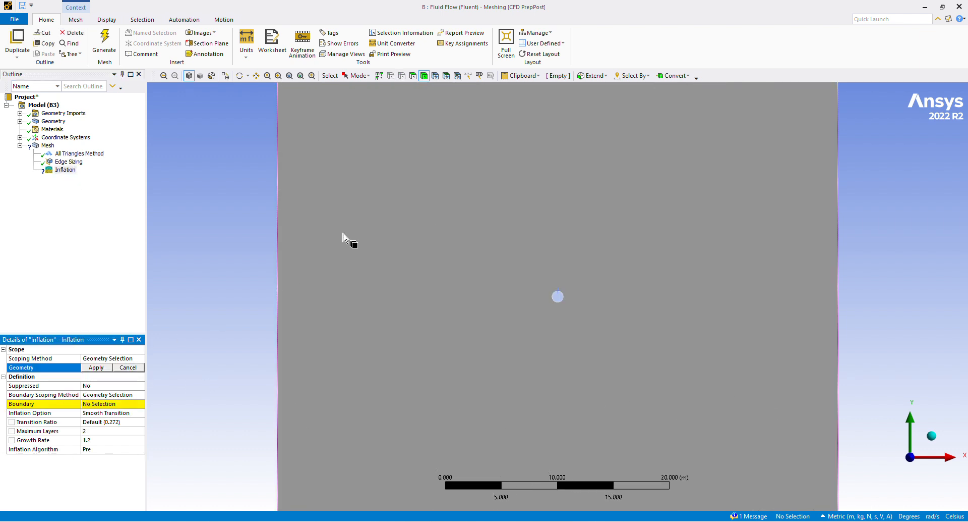
click(338, 245)
click(87, 367)
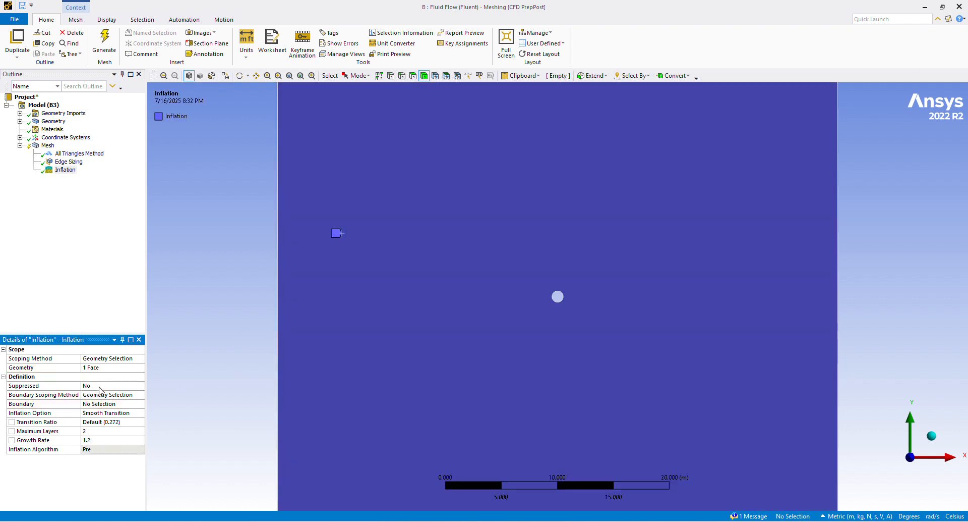
click(94, 395)
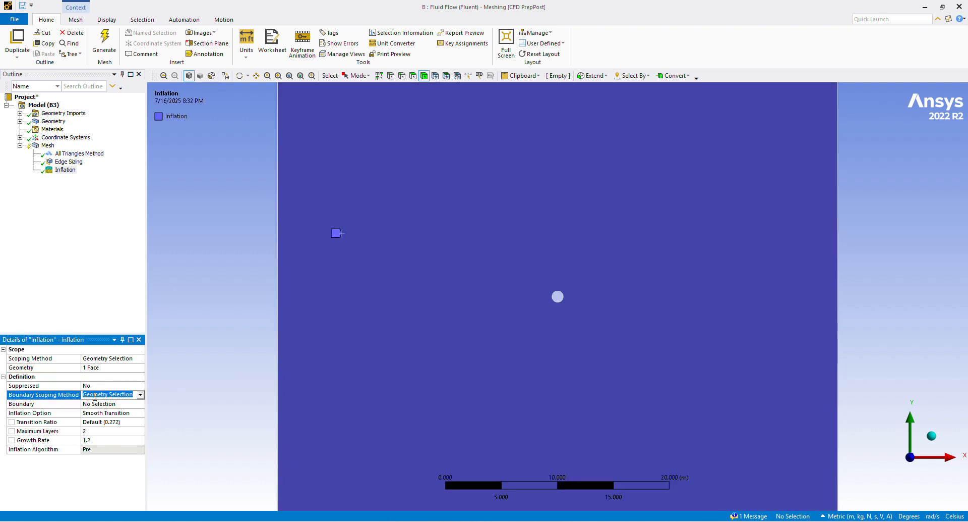
click(132, 403)
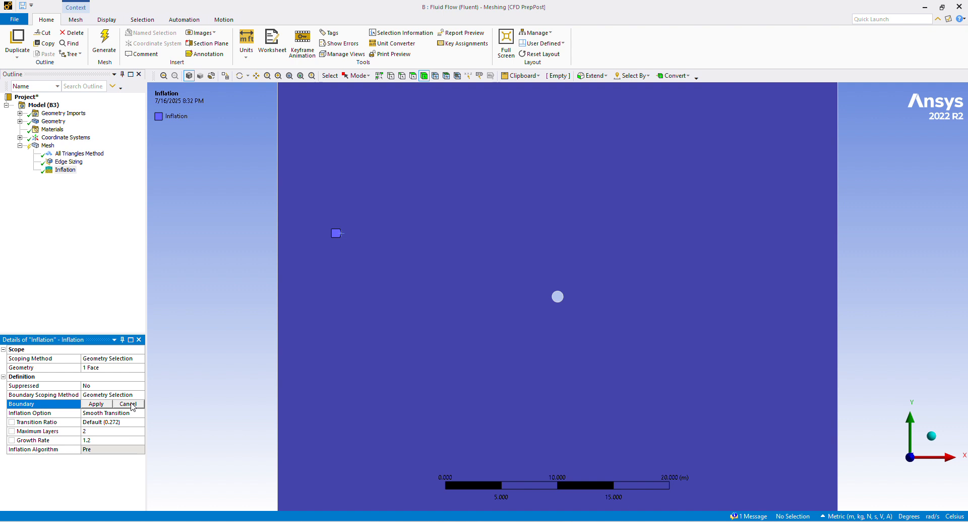
click(550, 292)
click(102, 405)
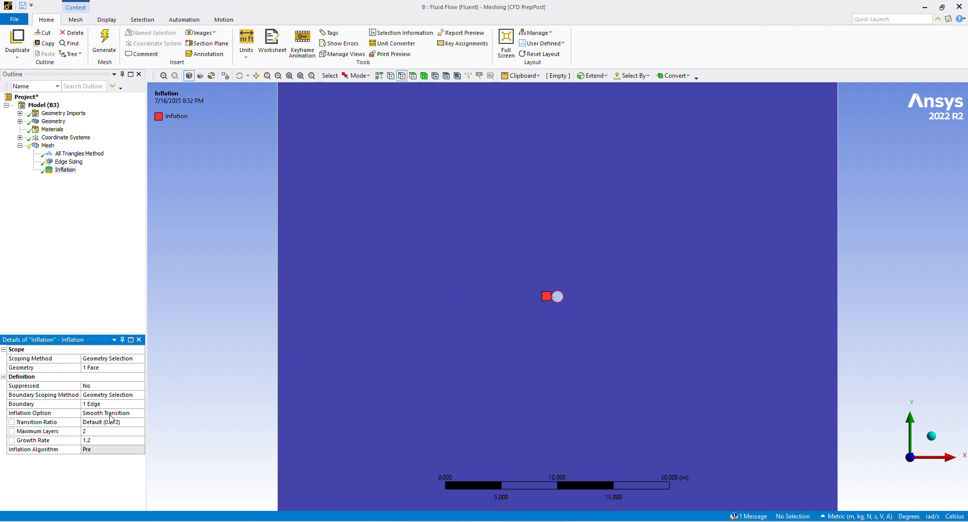
Set the inflation option to First Layer Thickness with a first layer height of 0.003 m.
click(108, 415)
click(121, 412)
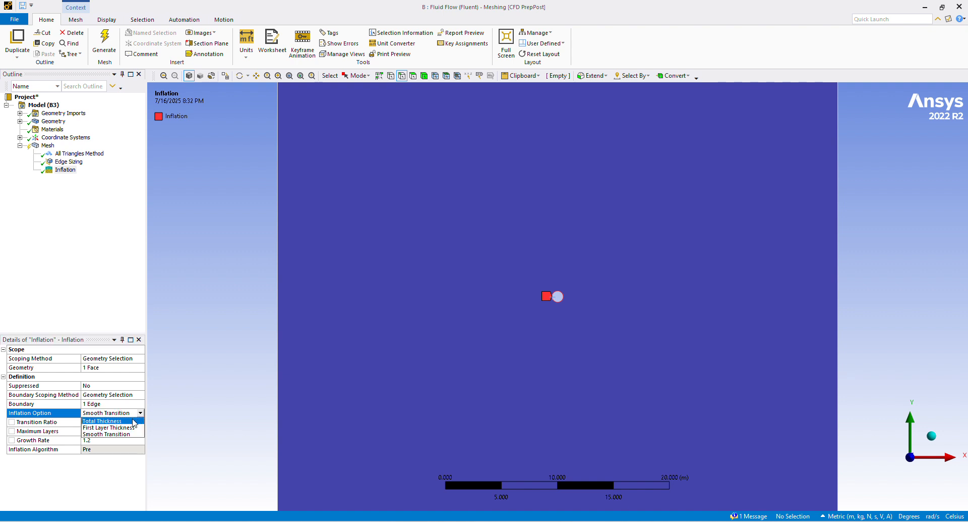
click(124, 427)
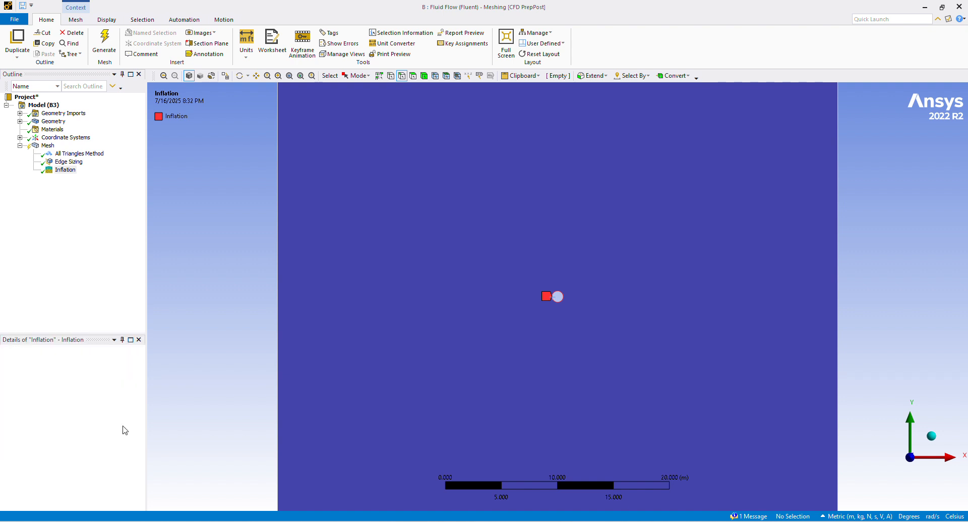
click(108, 422)
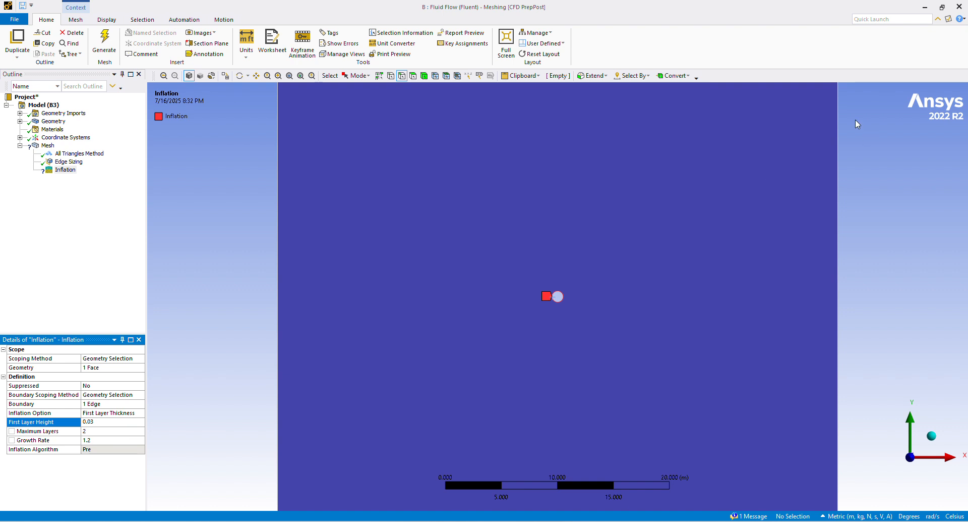
click(435, 11)
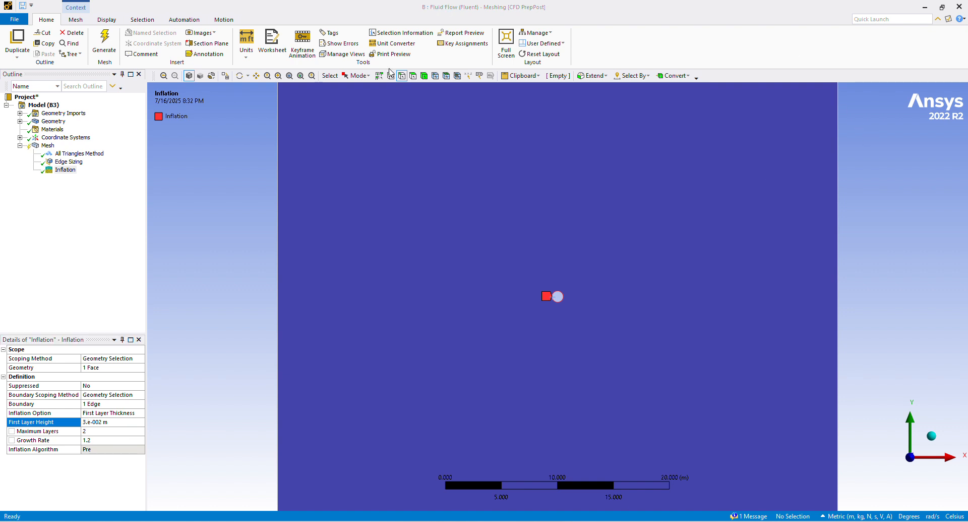
click(110, 422)
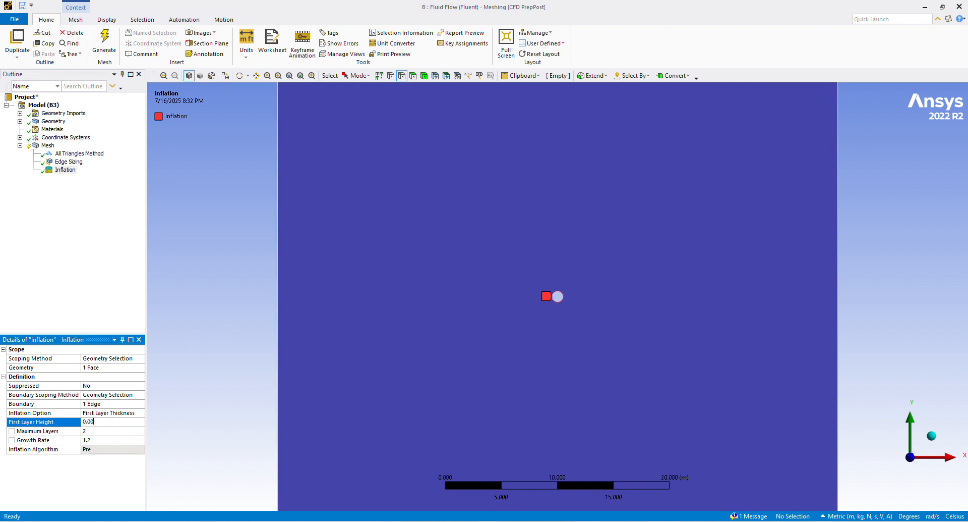
Set the Inflation control's maximum layers to 100.
click(118, 432)
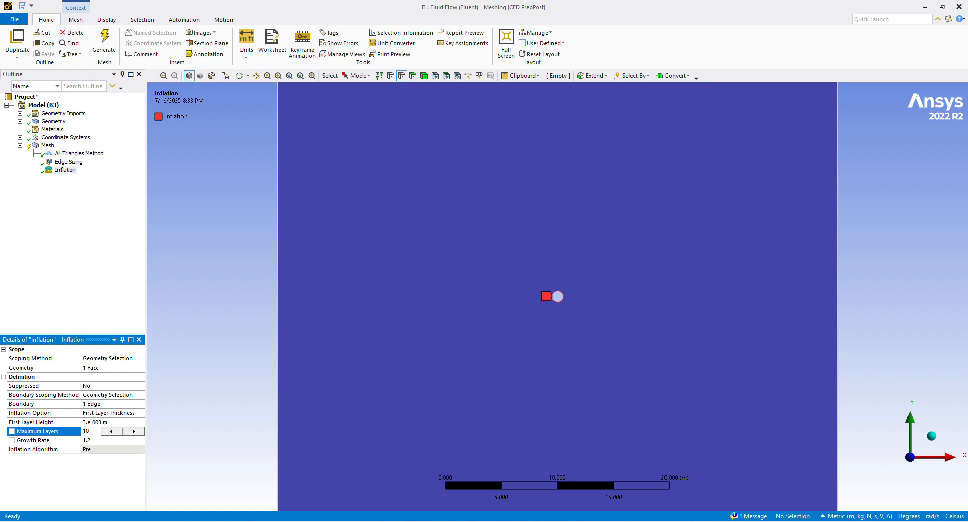
text(100)
key(Return)
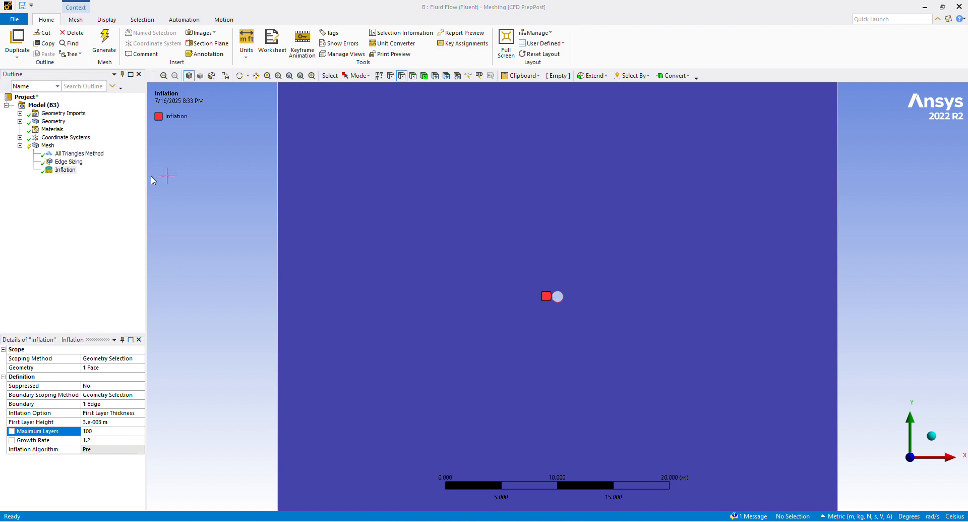
Set the number of divisions of the circle's Edge Sizing to 300.
click(69, 161)
click(86, 404)
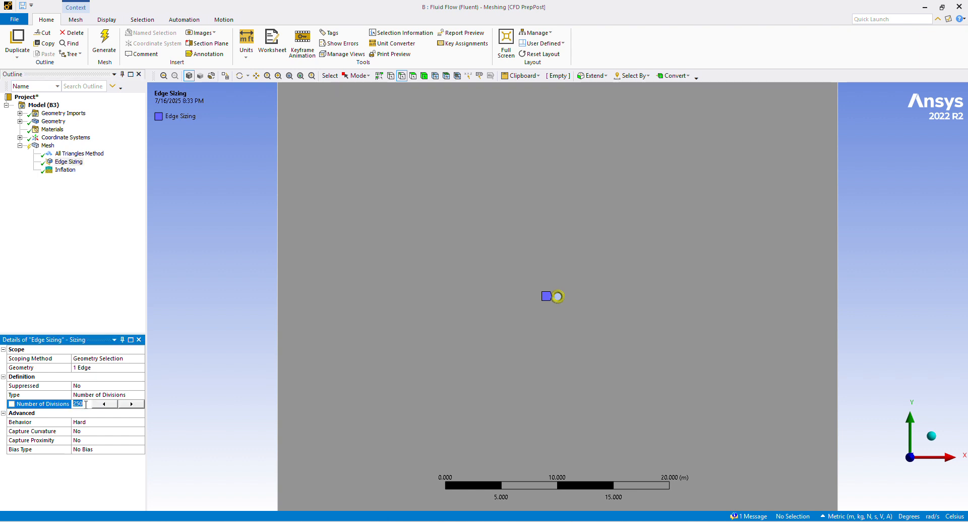
text(300)
key(Return)
Generate the mesh and check its node and element statistics.
click(65, 169)
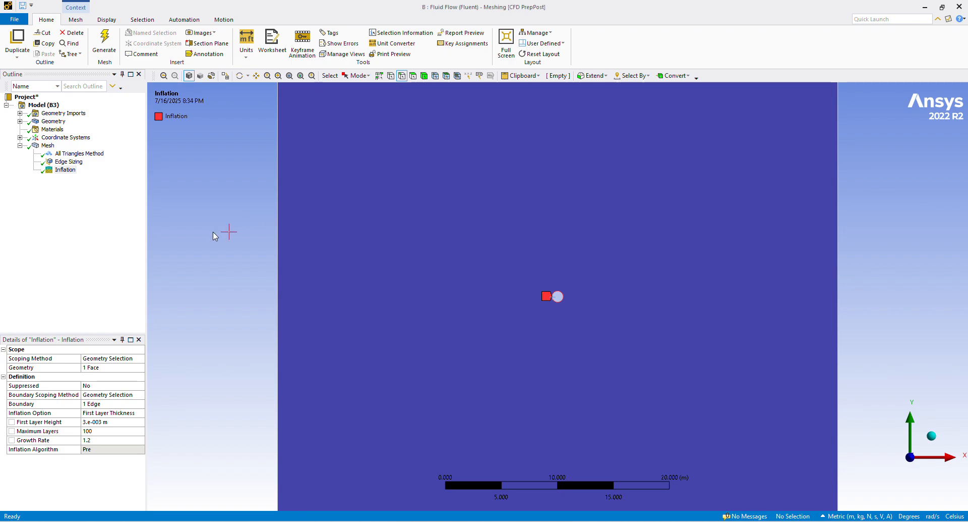
click(47, 145)
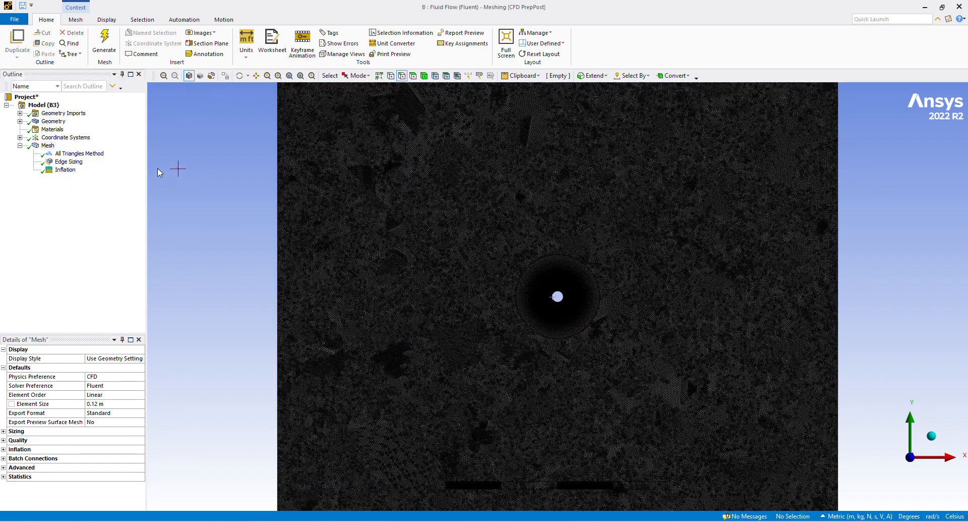
scroll(557, 328, down, 5)
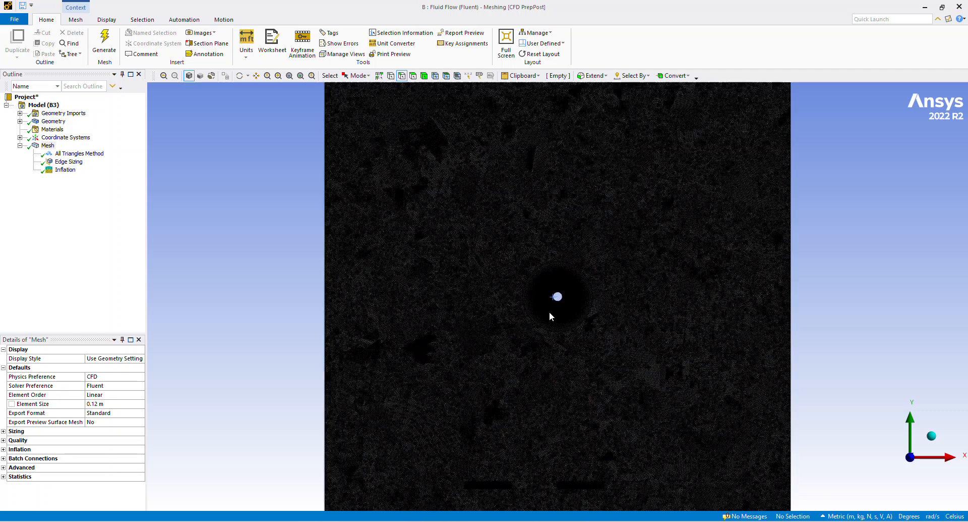
click(3, 476)
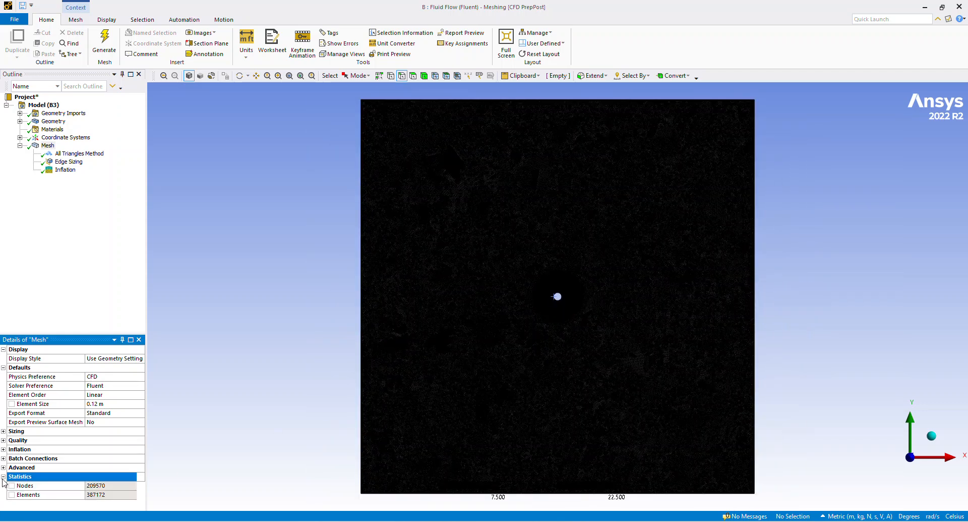
drag(85, 495, 70, 495)
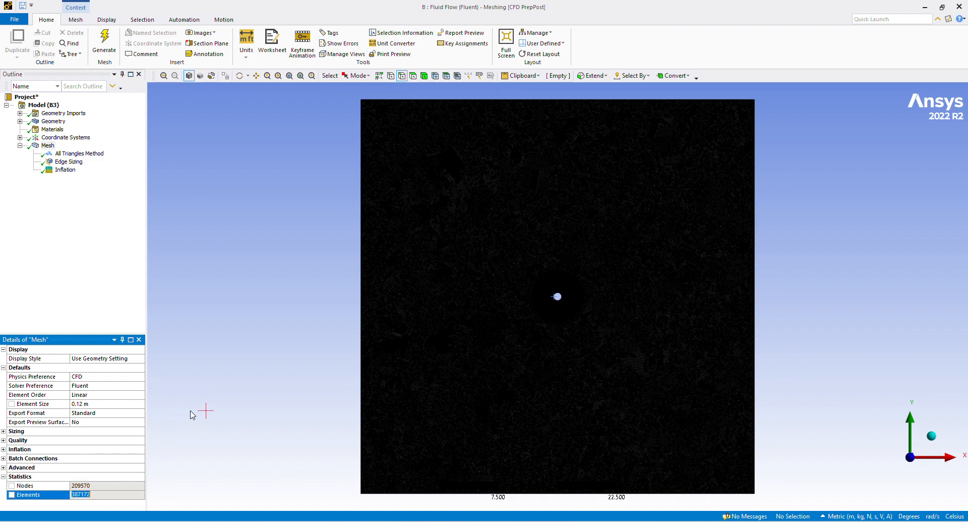
scroll(434, 311, down, 1)
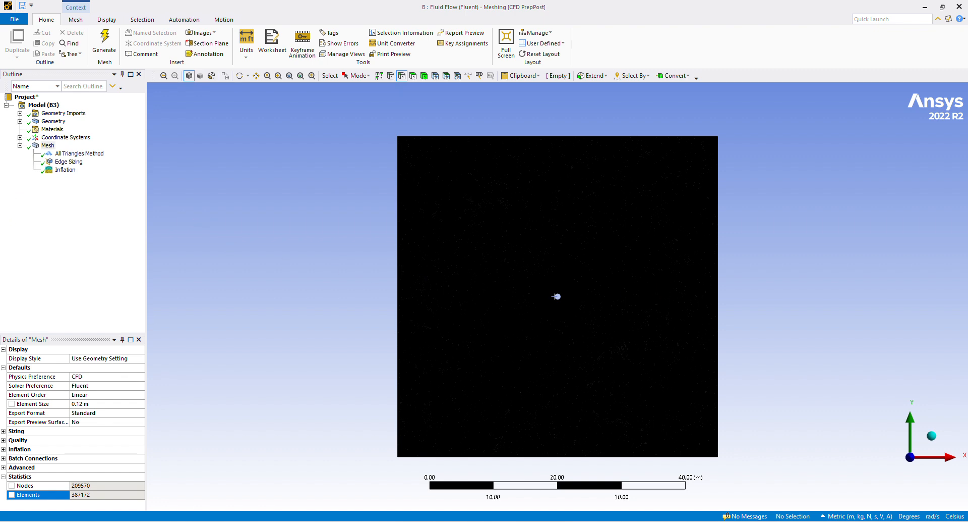
Switch to Workbench and update the Mesh cell of Fluid Flow (Fluent) system B.
click(536, 521)
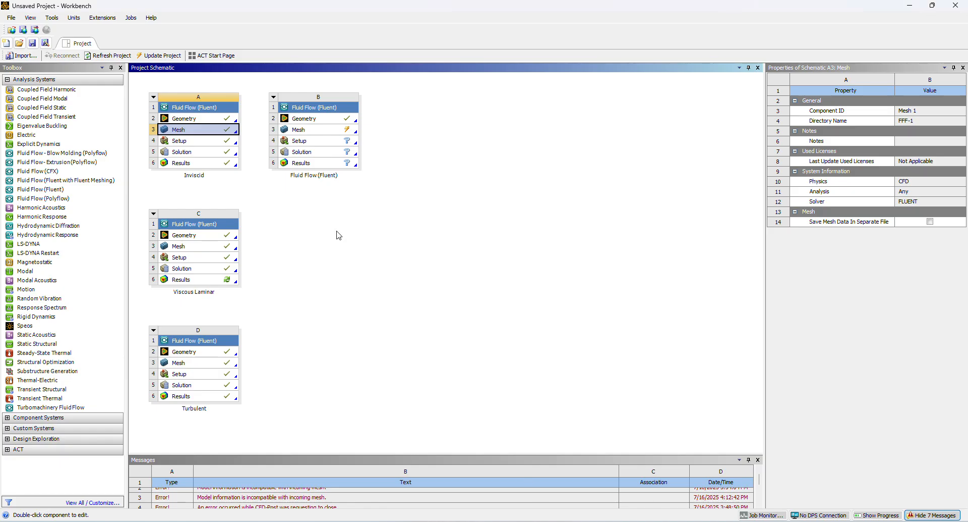
right_click(311, 131)
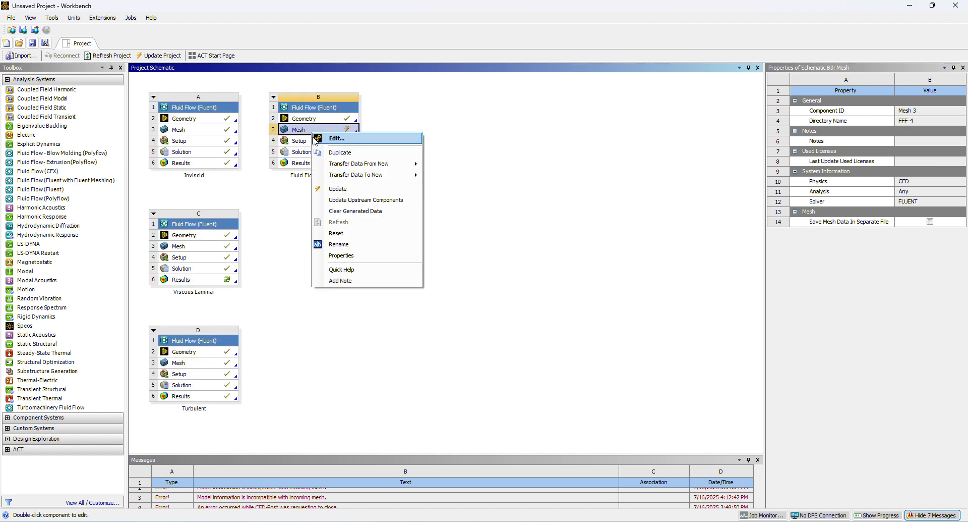
click(333, 189)
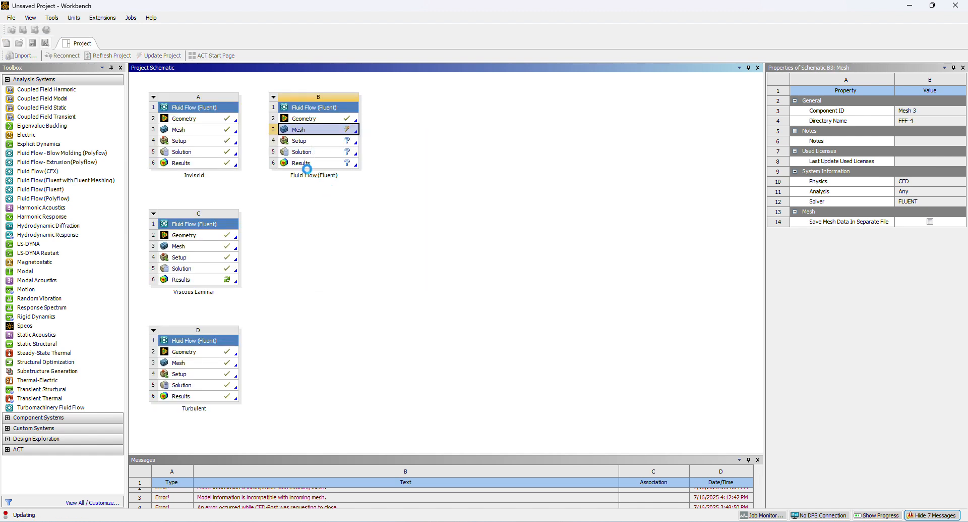
Open system B's Setup and start Fluent with Double Precision enabled.
double_click(302, 141)
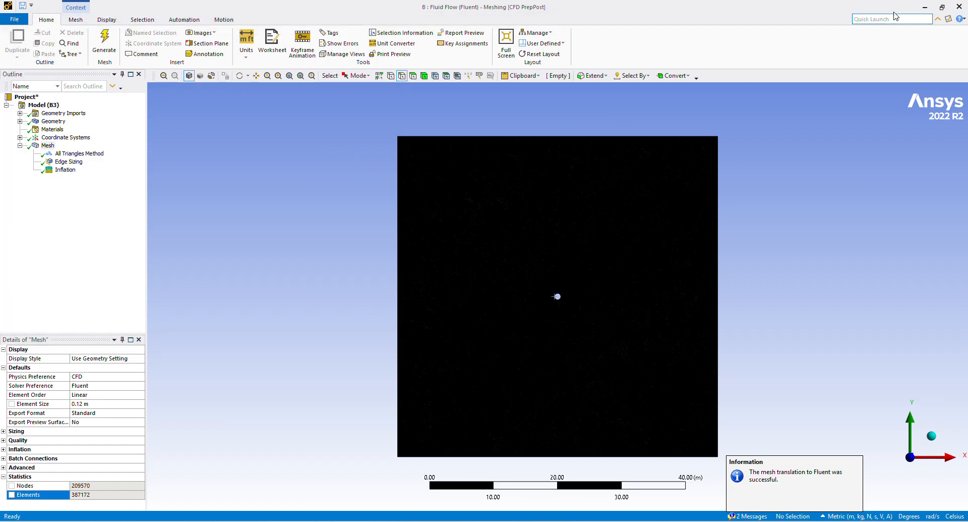
click(525, 245)
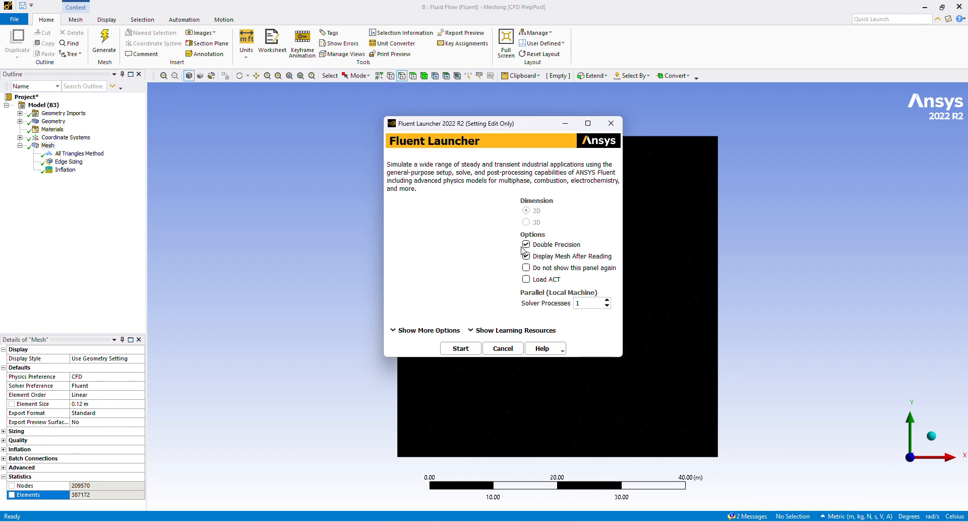
click(461, 348)
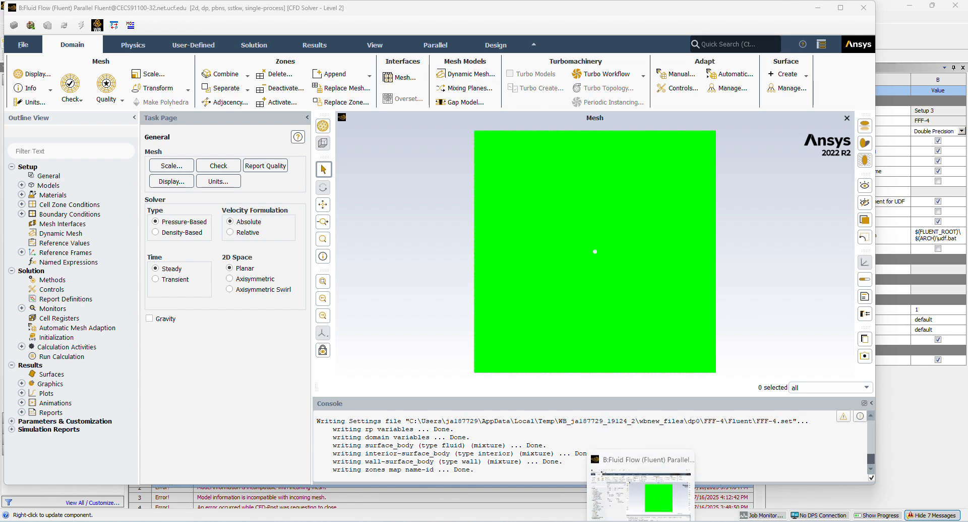
Switch to Meshing and create named selections for the square's edges: inlet on the left edge and outlet on the right edge.
click(620, 520)
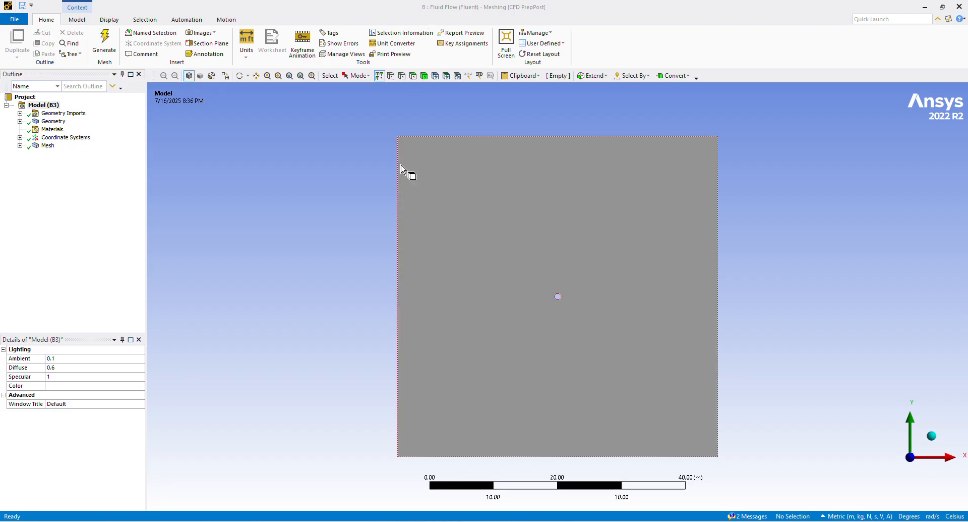
click(426, 296)
text(n)
text(i)
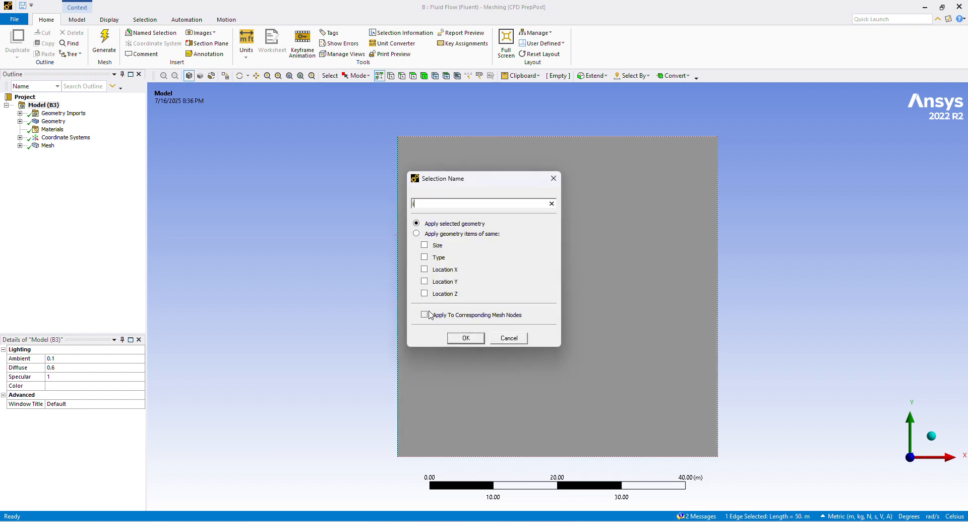
text(nle)
key(Return)
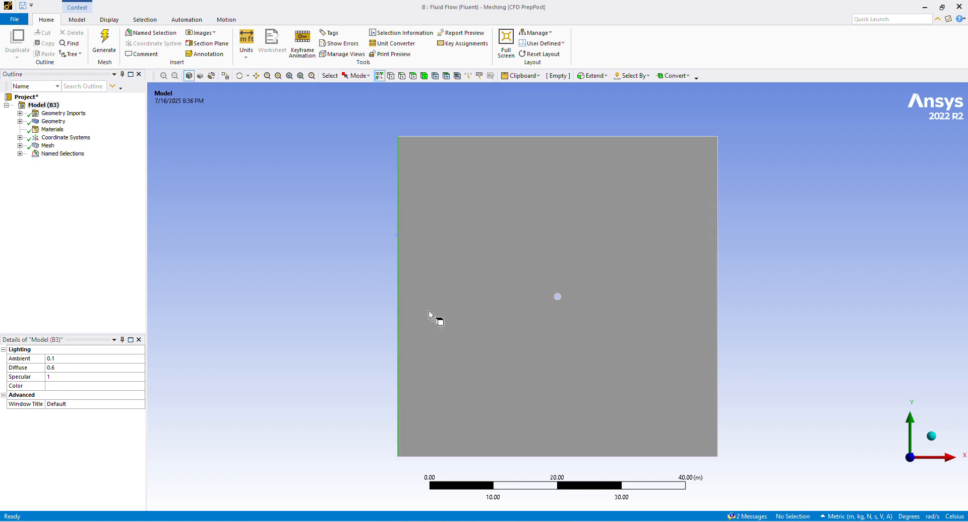
click(720, 274)
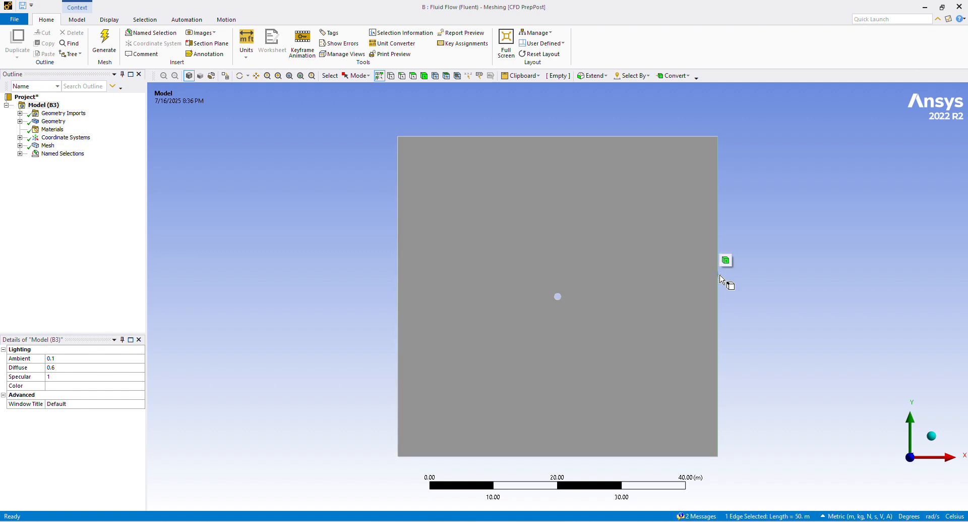
text(nou)
key(Return)
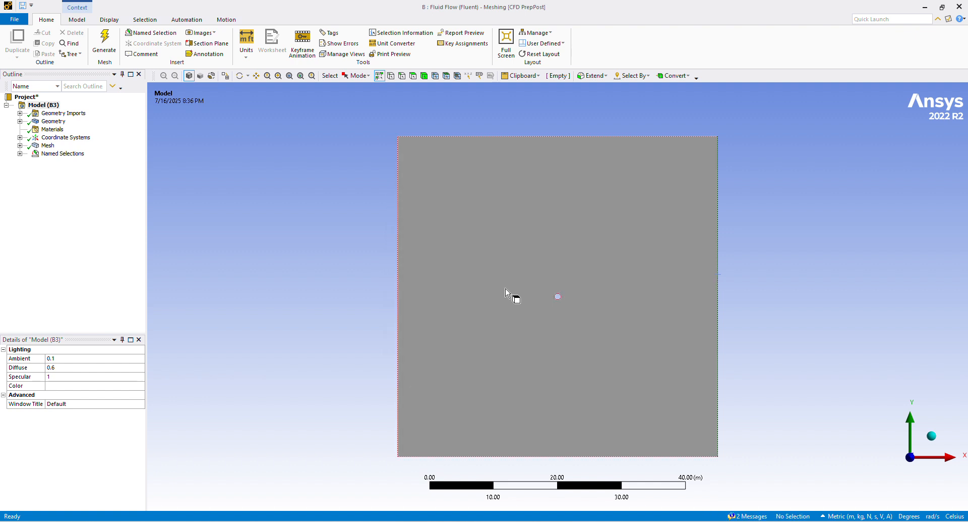
Create symmetry named selections for the square's top edge and bottom edge.
click(637, 137)
key(n)
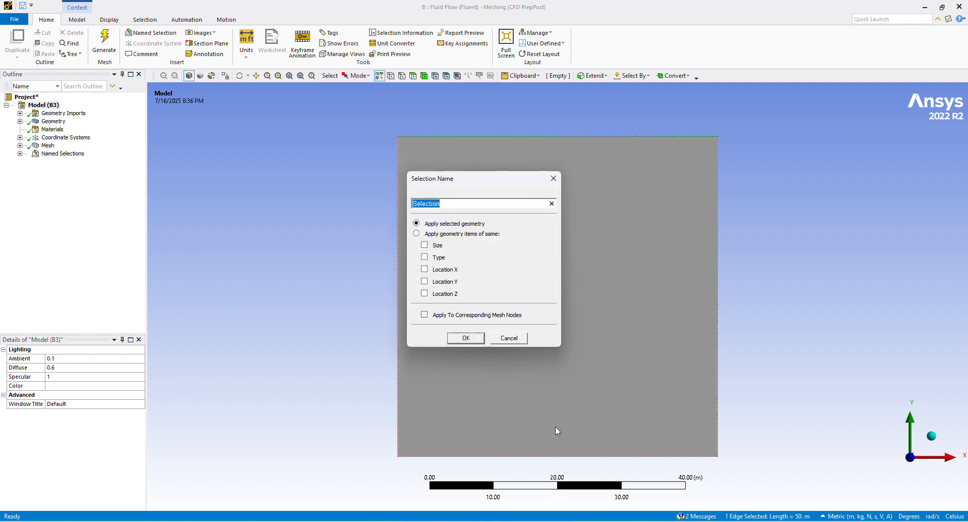
text(symmetr)
key(Return)
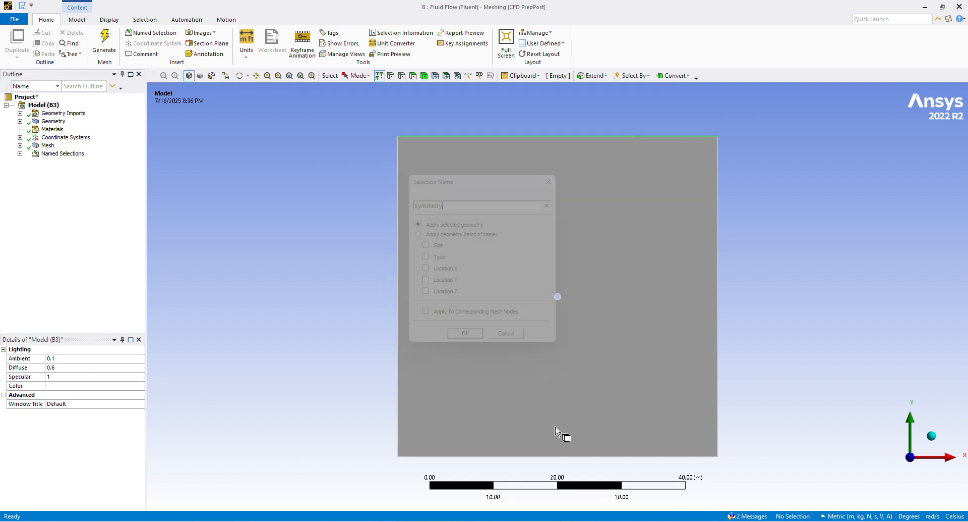
click(562, 457)
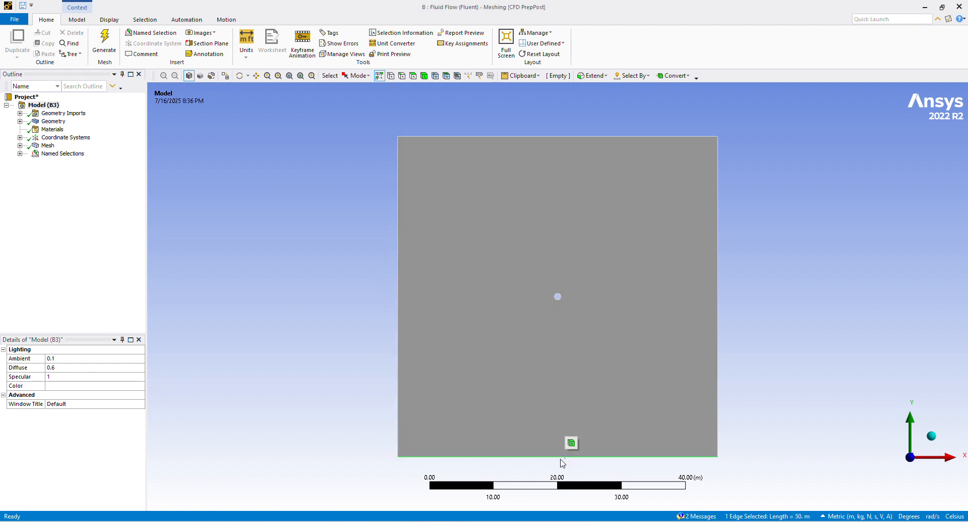
text(nsym)
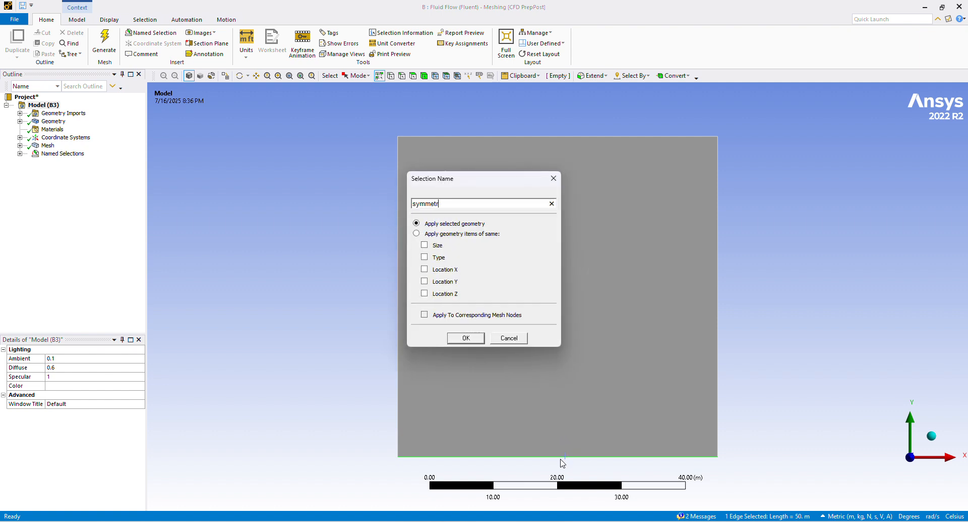
key(Return)
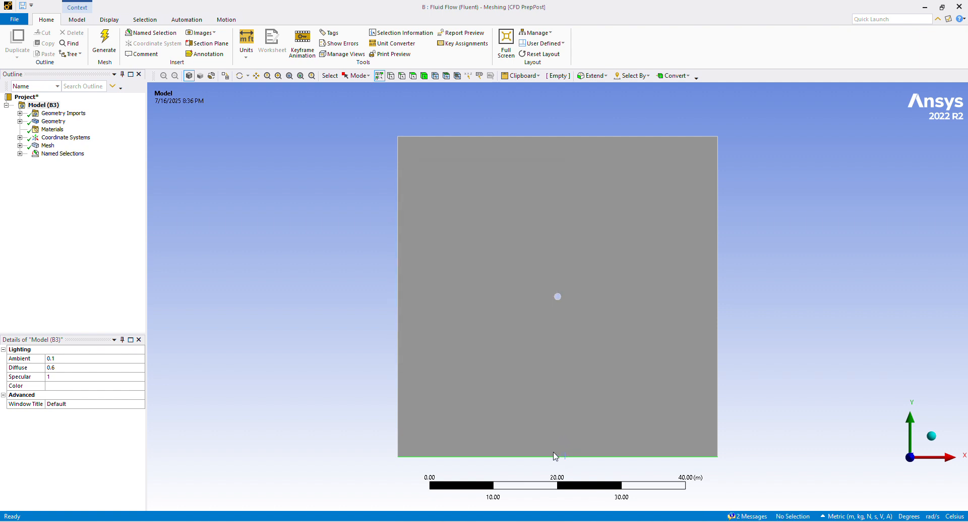
Create a named selection called wall for the circle's edge.
click(558, 297)
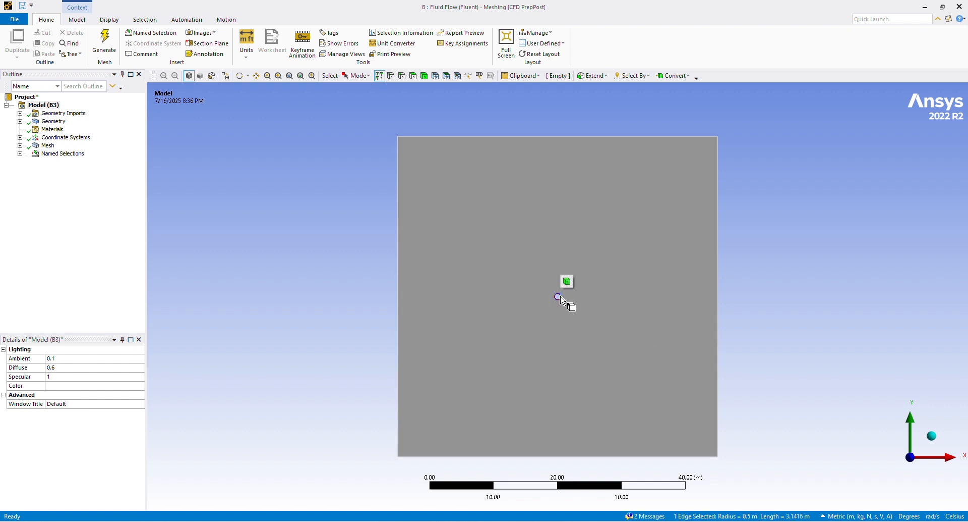
text(nw)
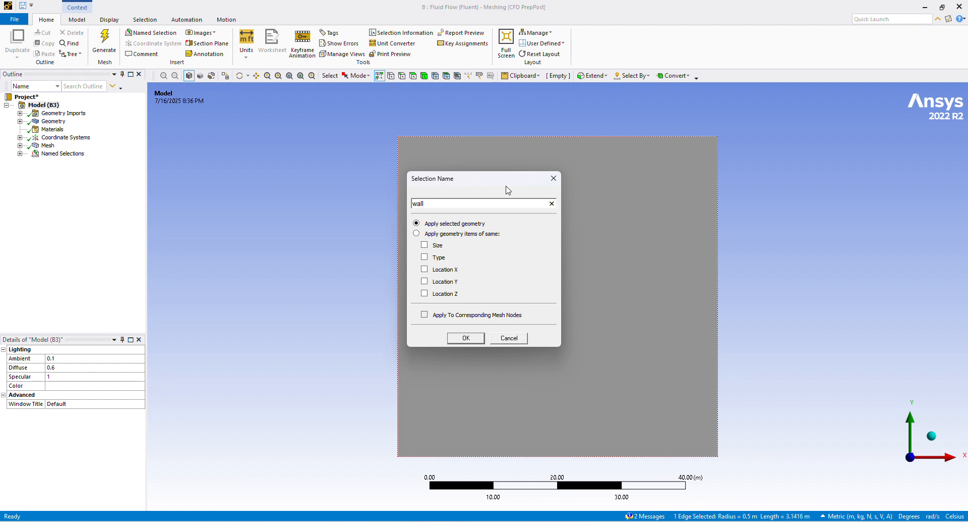
key(Return)
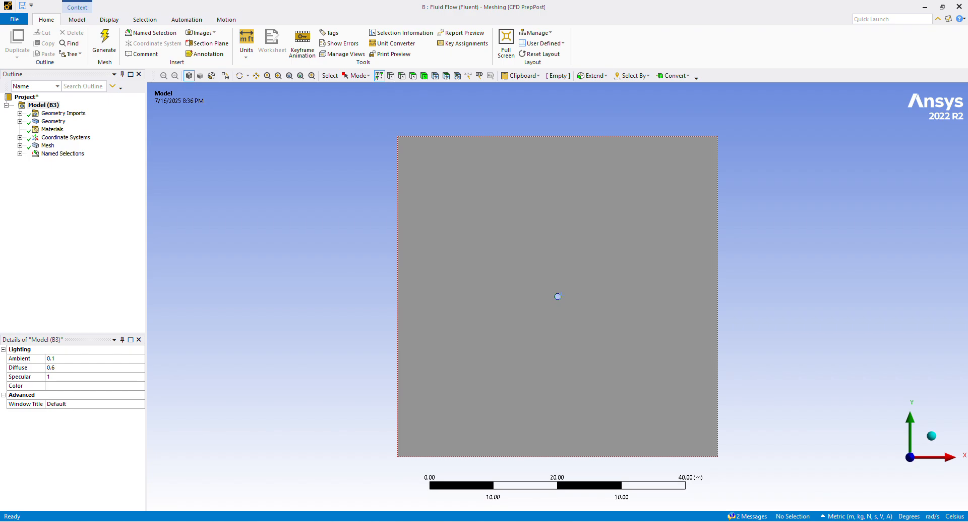
Return to Workbench and update system B's Mesh cell to include the named selections.
key(alt+Tab)
right_click(334, 132)
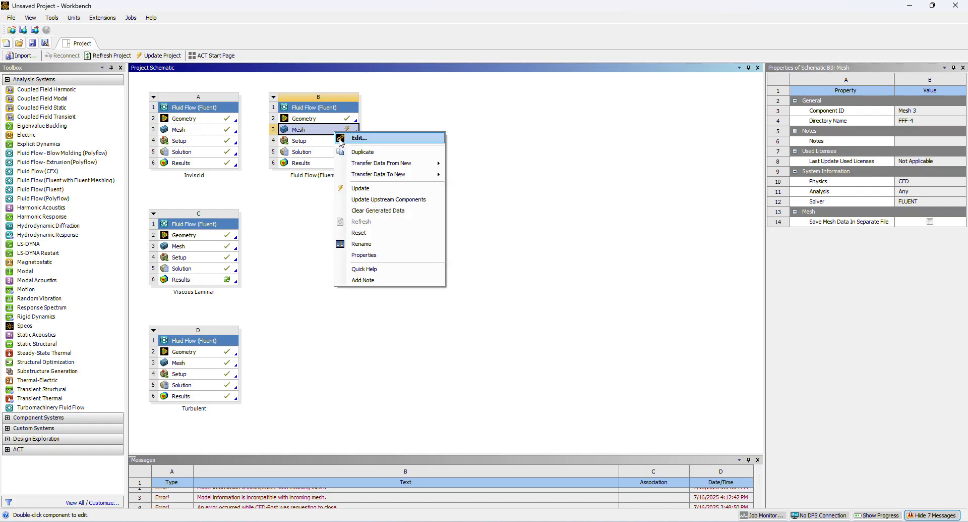
click(365, 201)
Close the Fluent session that holds the outdated mesh, discarding its setup changes.
mouse_move(616, 518)
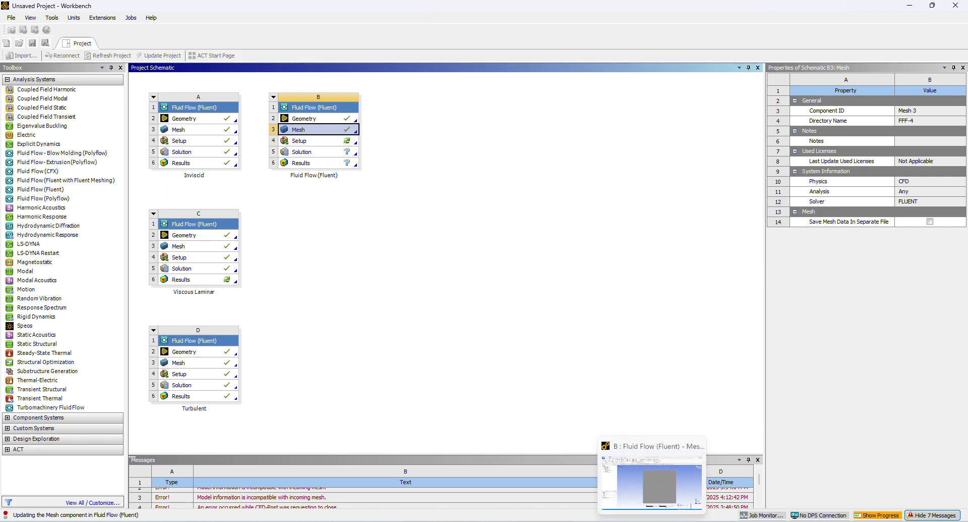
click(652, 520)
click(675, 520)
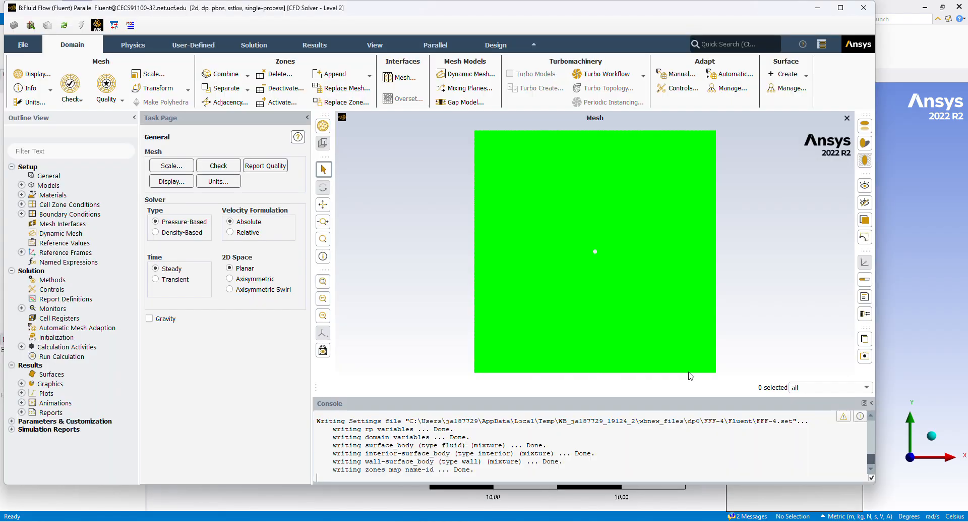
click(856, 12)
click(437, 263)
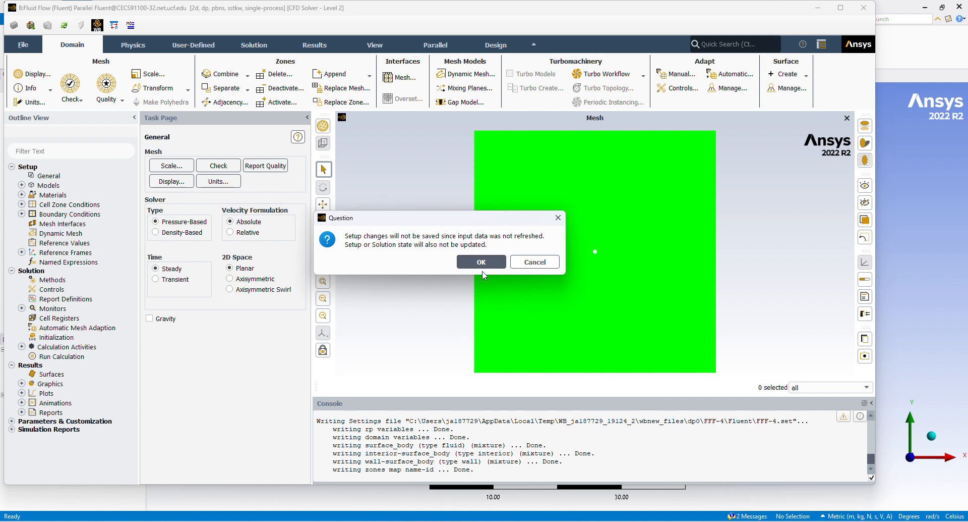
click(481, 263)
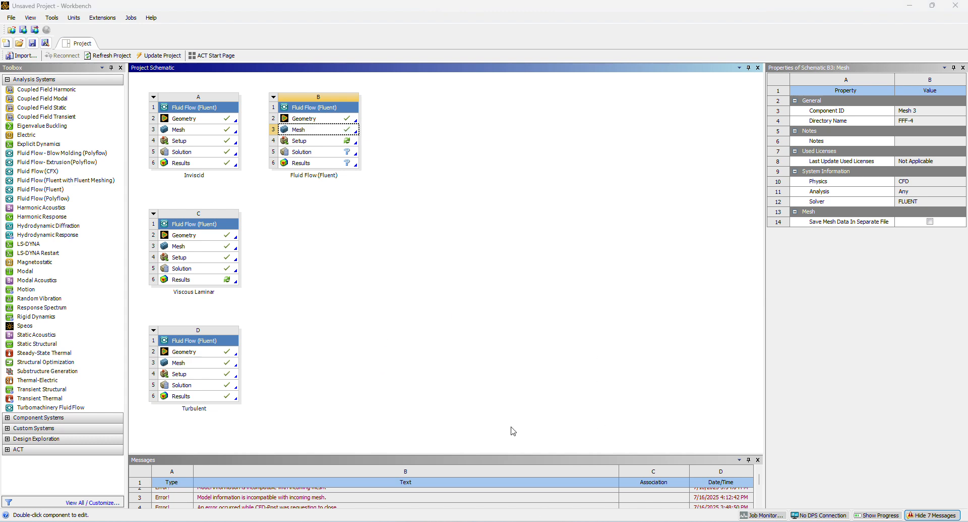
Open system B's Setup in Fluent with the new upstream mesh loaded, keeping the double-precision launcher options.
double_click(320, 142)
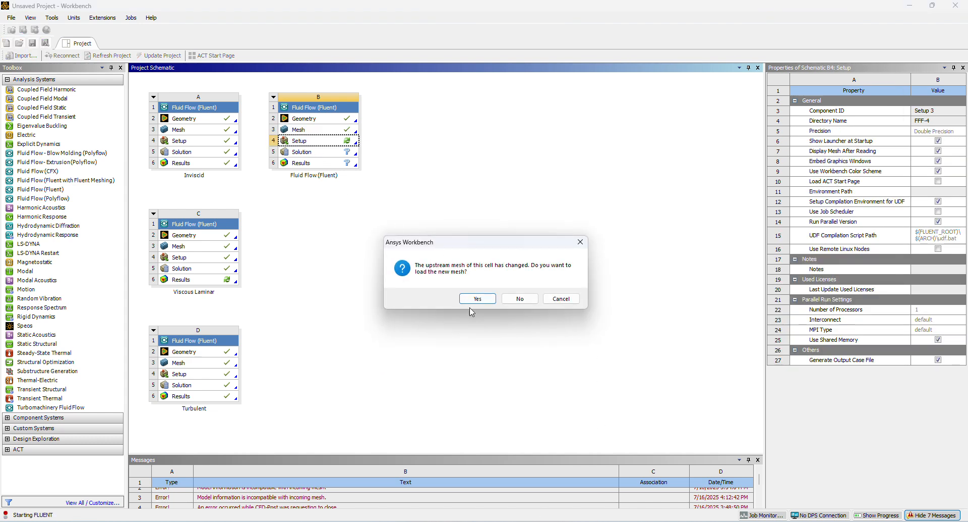
click(477, 299)
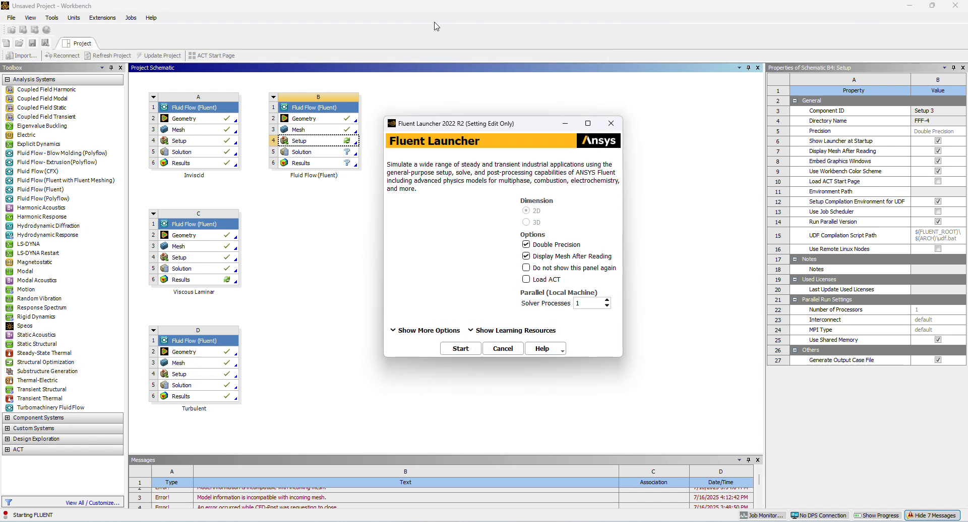
click(461, 348)
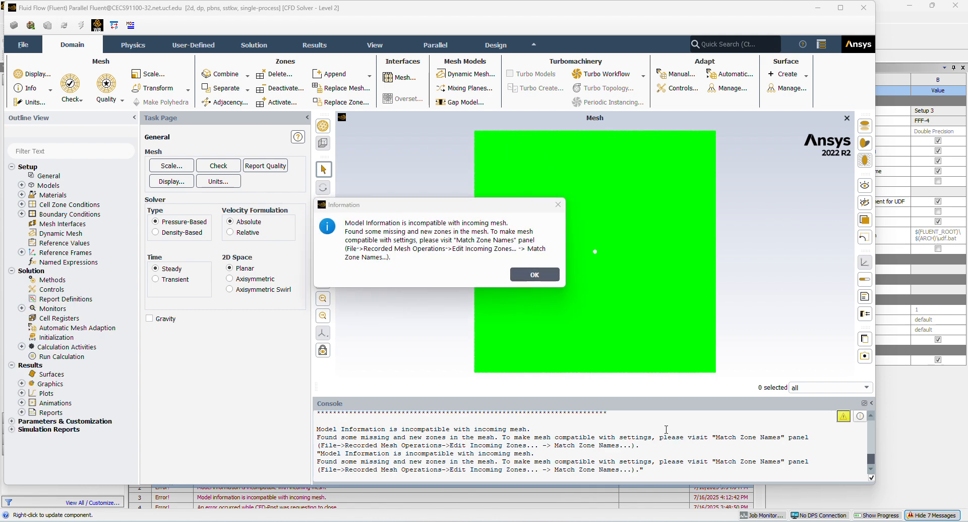
click(535, 274)
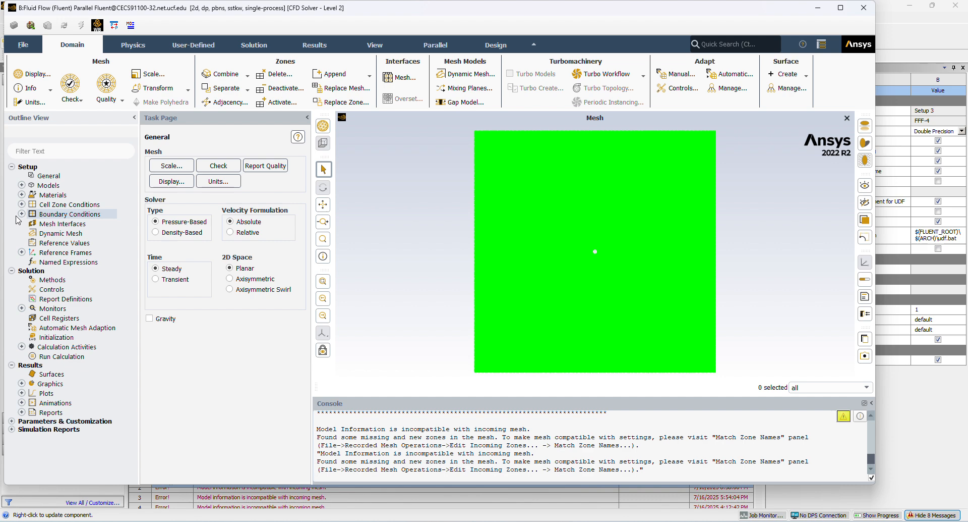
Set the viscous model to Inviscid.
click(22, 185)
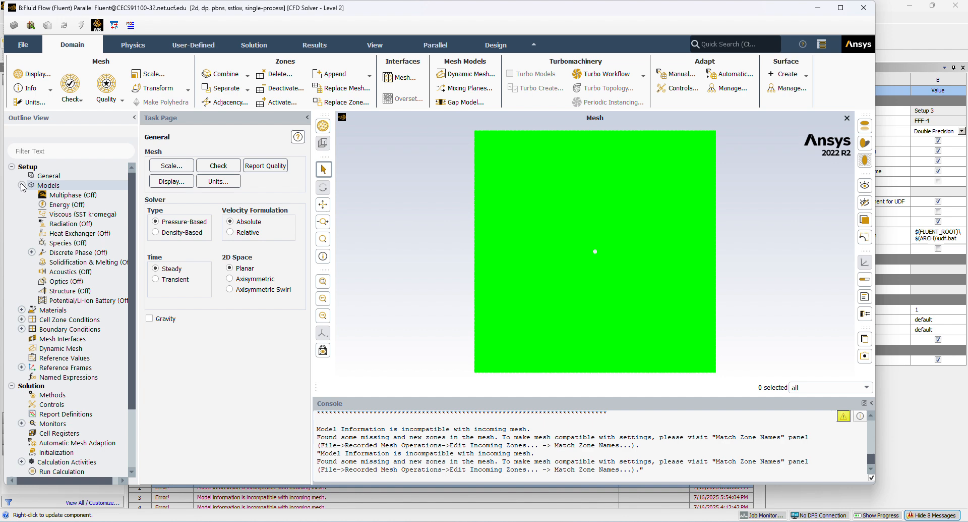
click(56, 214)
double_click(56, 215)
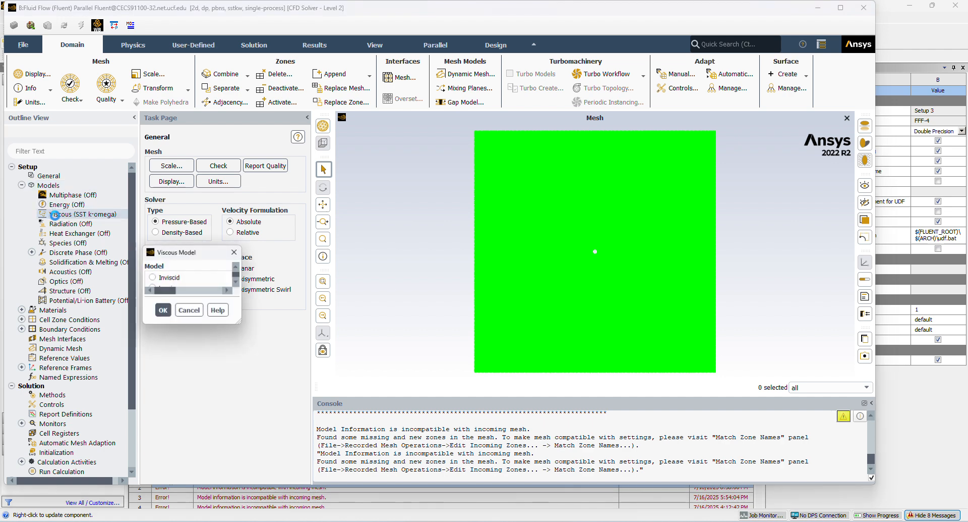
click(356, 123)
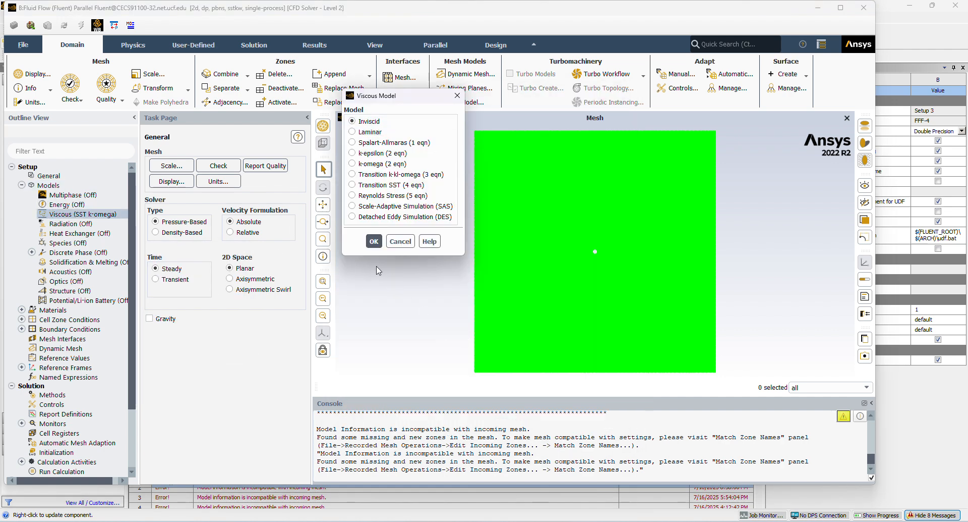
click(374, 241)
click(22, 185)
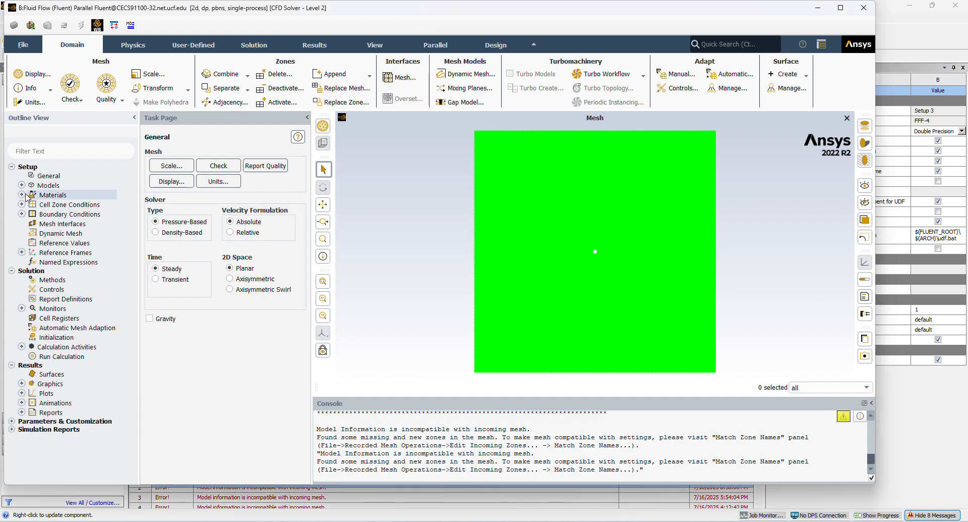
Set the fluid material air to a constant density of 1 kg/m³.
click(21, 194)
click(32, 204)
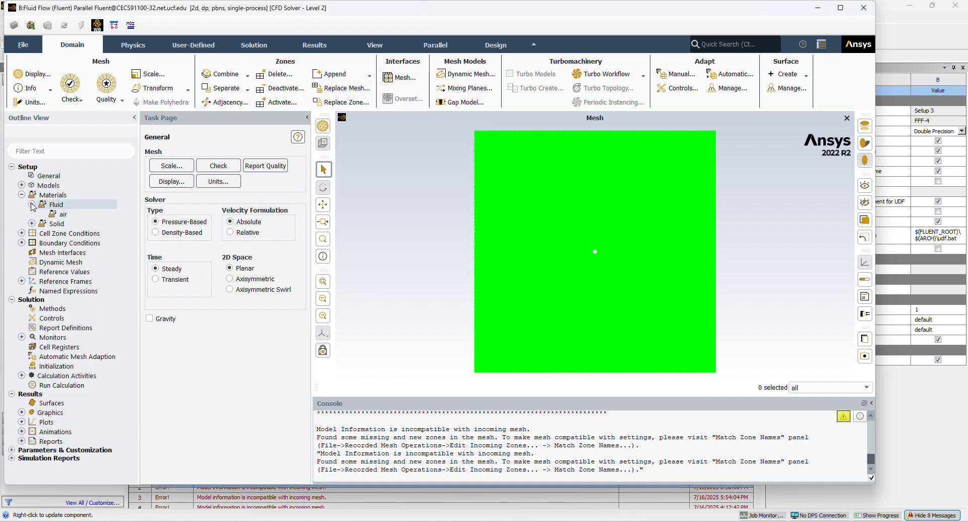
double_click(56, 215)
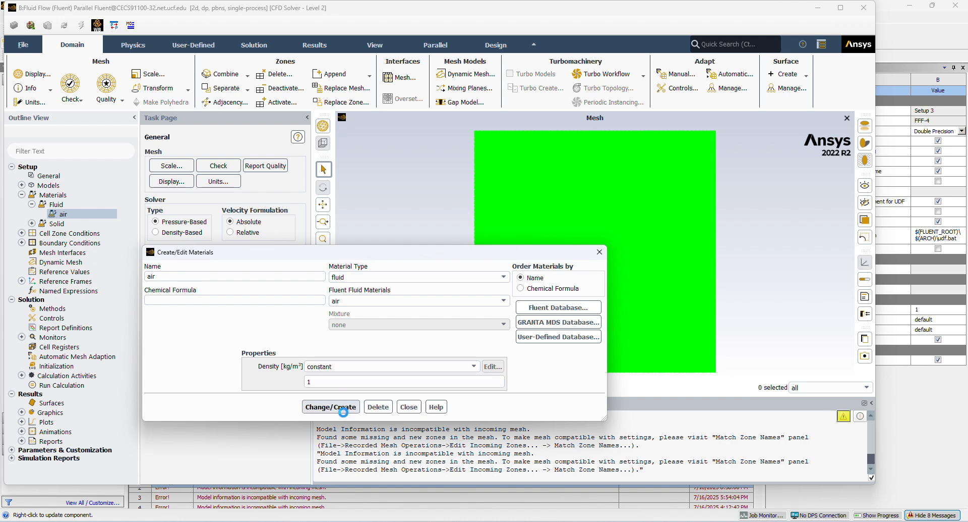
click(330, 406)
click(409, 406)
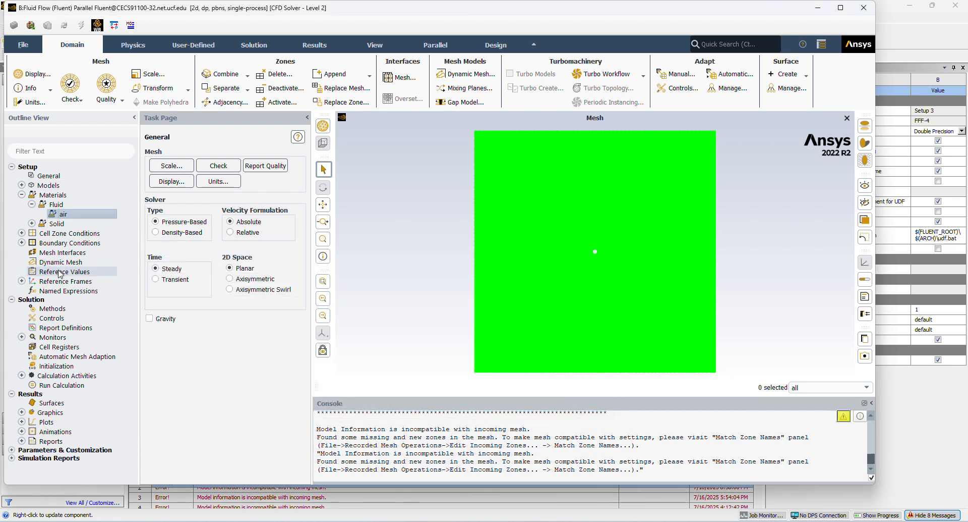
Set the inlet boundary's velocity magnitude to 5 m/s, normal to the boundary.
click(31, 236)
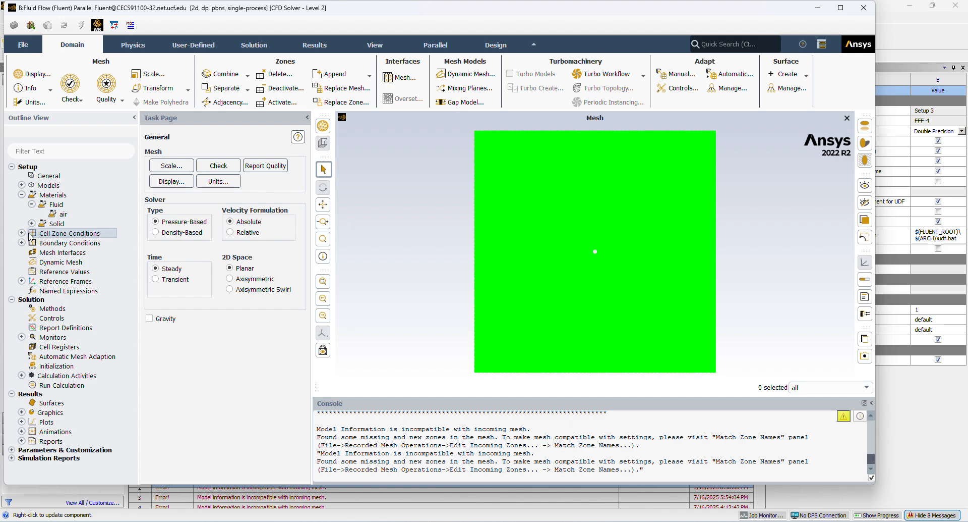
click(22, 233)
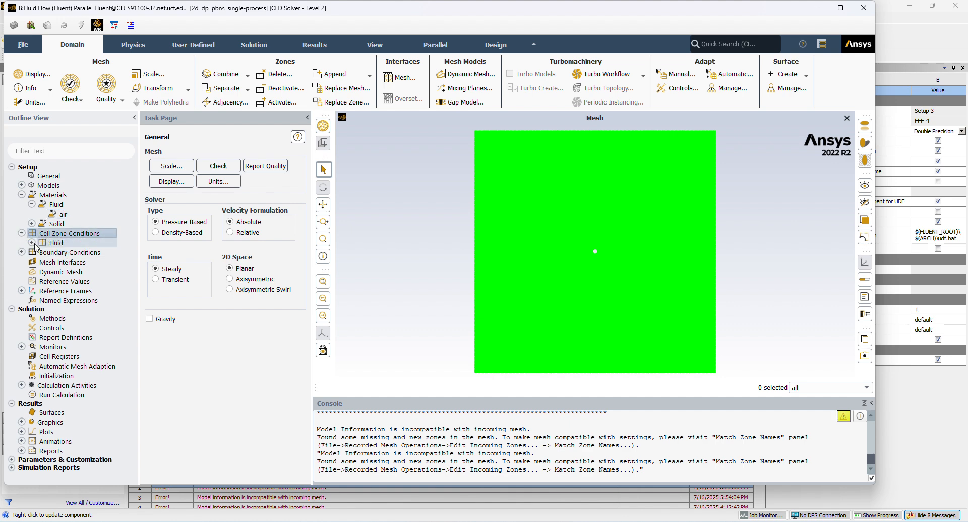
click(21, 233)
click(22, 242)
click(32, 252)
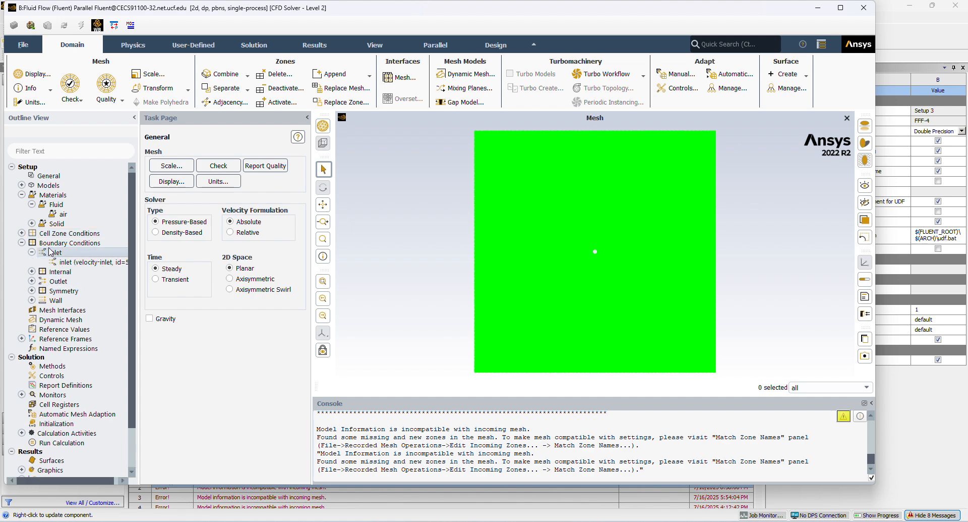
click(59, 261)
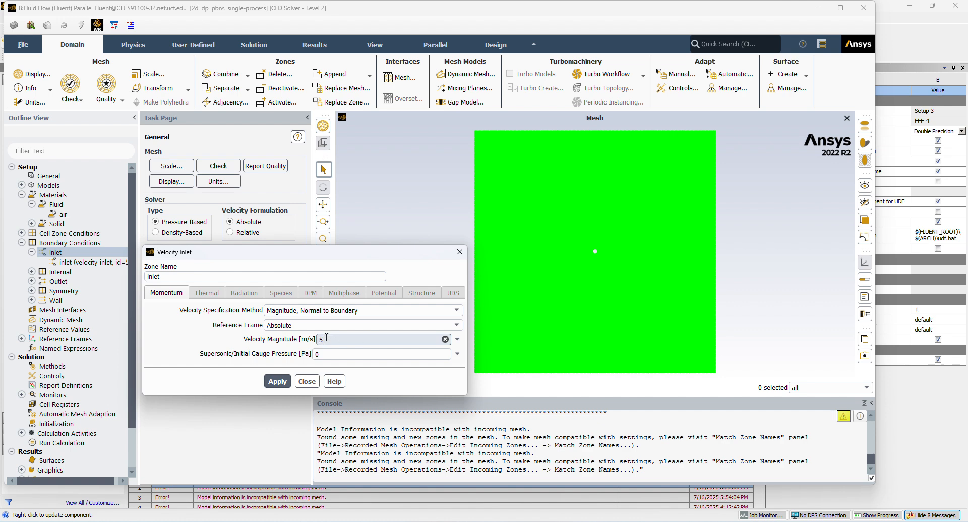
click(278, 381)
click(307, 382)
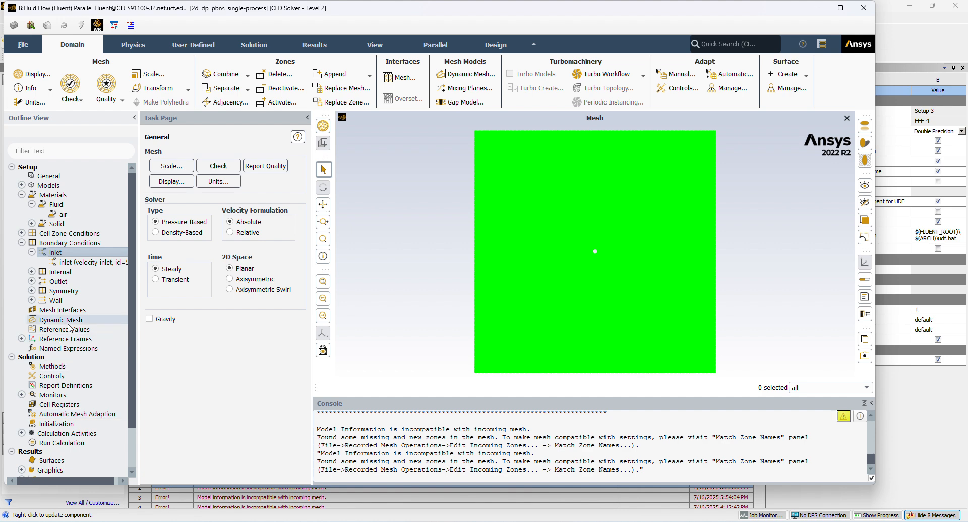
Review the outlet's pressure boundary settings and check the wall zone under the boundary conditions.
scroll(70, 328, down, 2)
click(31, 234)
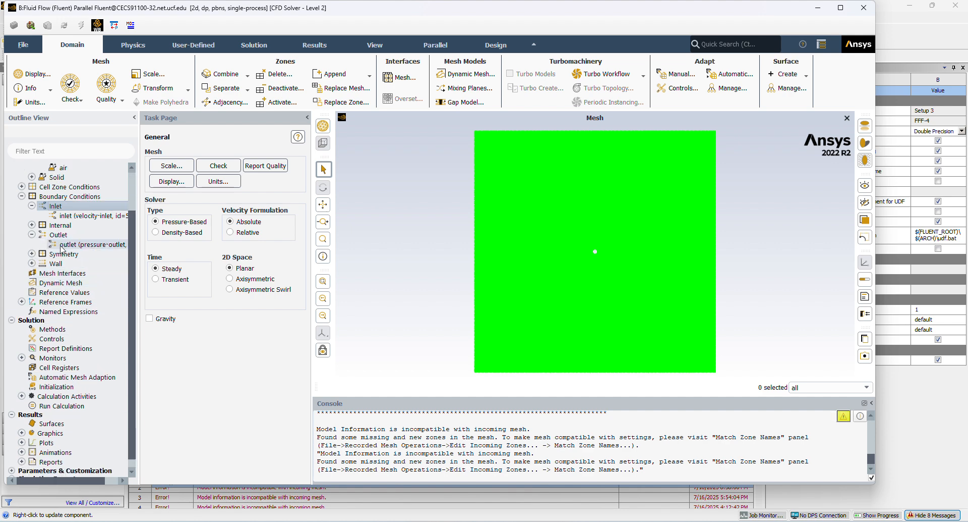
click(61, 245)
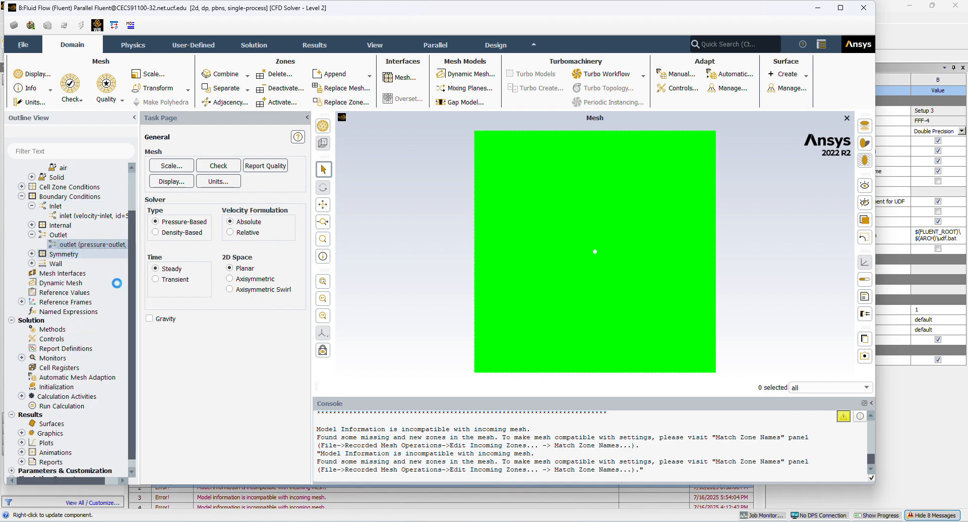
double_click(76, 245)
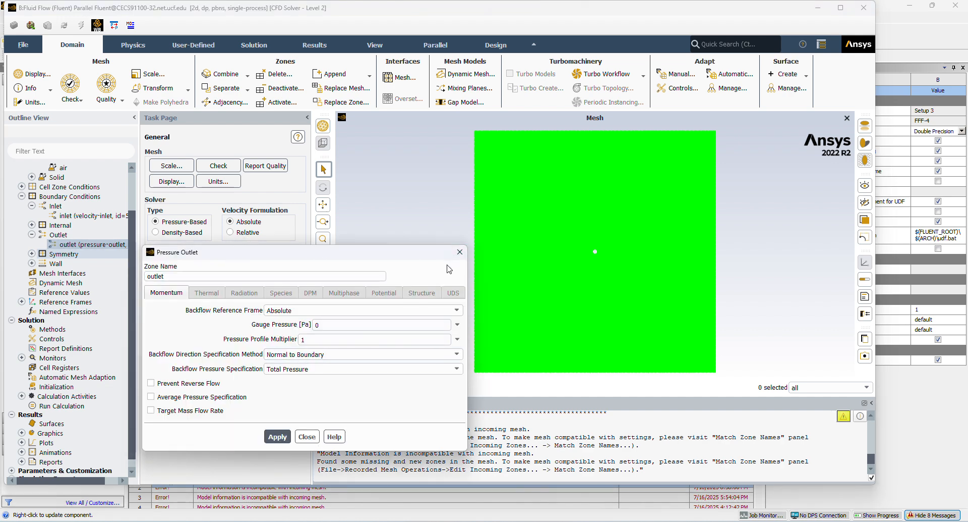
click(460, 251)
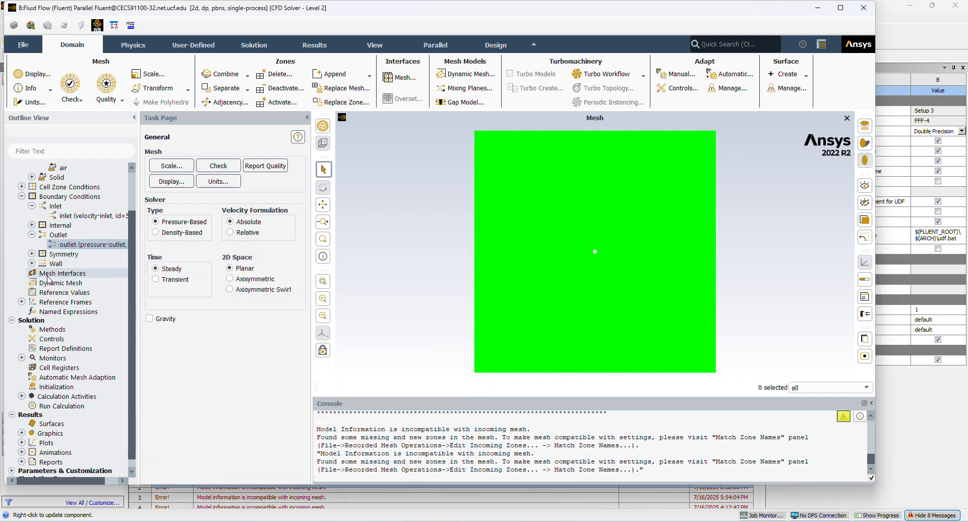
click(32, 264)
click(71, 272)
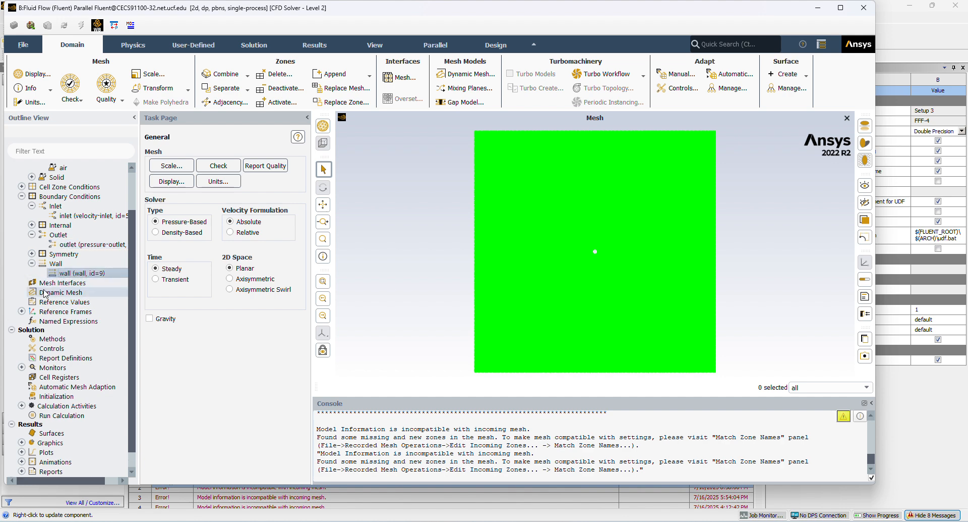
Set the solution methods to the SIMPLE pressure-velocity coupling scheme and PRESTO! pressure discretization.
scroll(45, 295, down, 1)
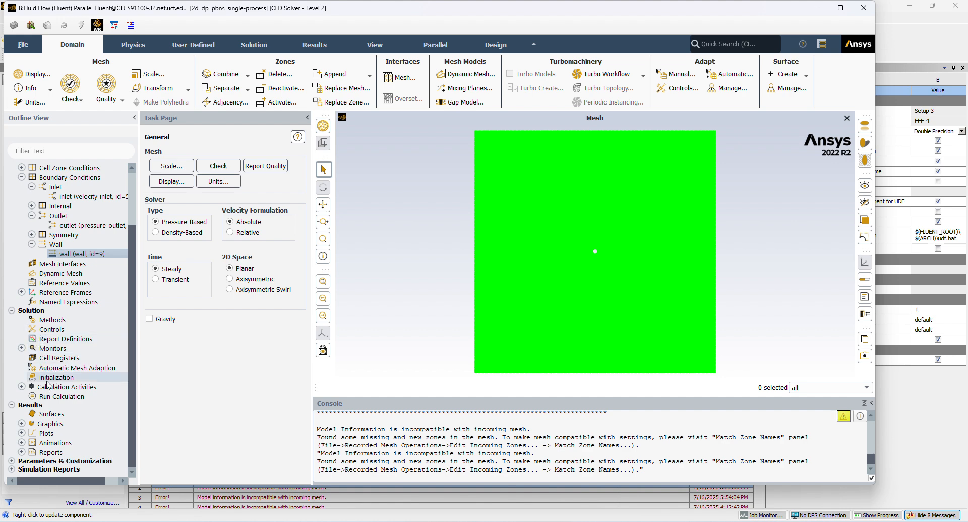
scroll(53, 343, up, 2)
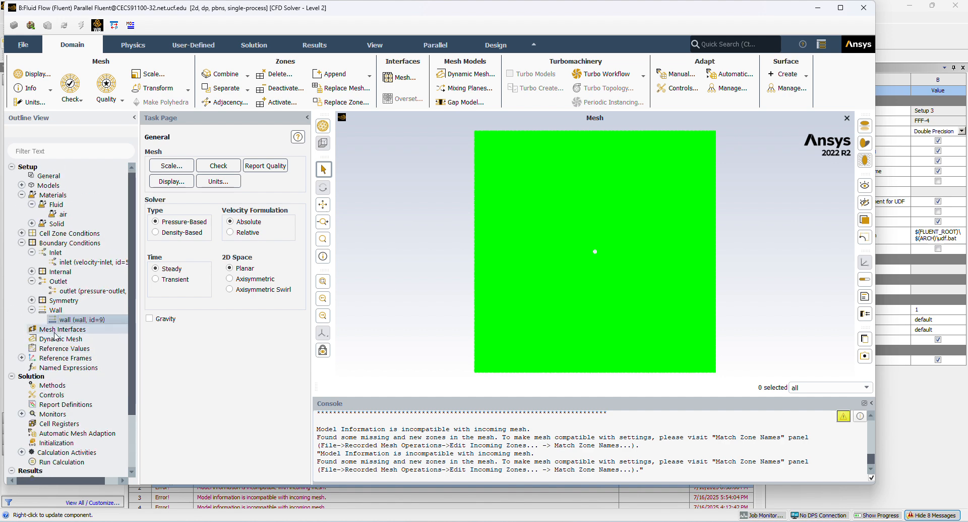
scroll(45, 343, down, 2)
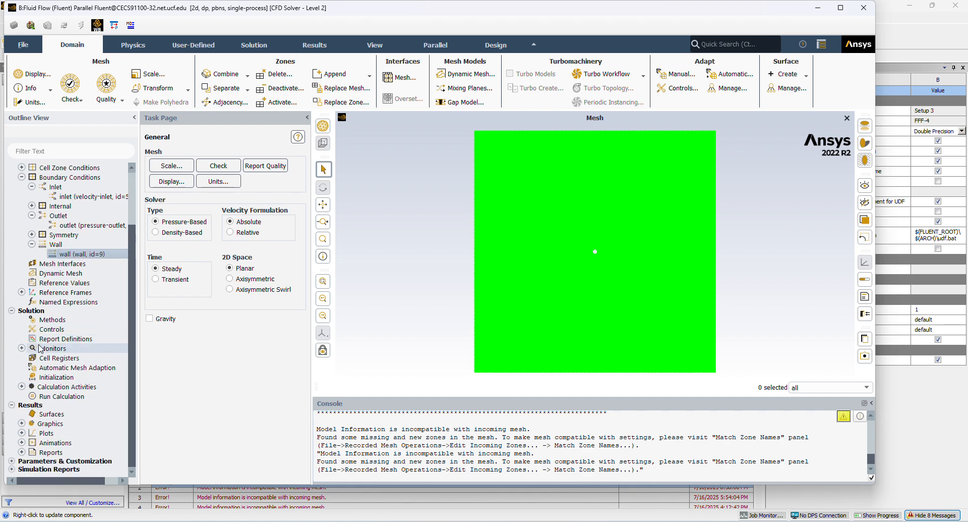
click(51, 320)
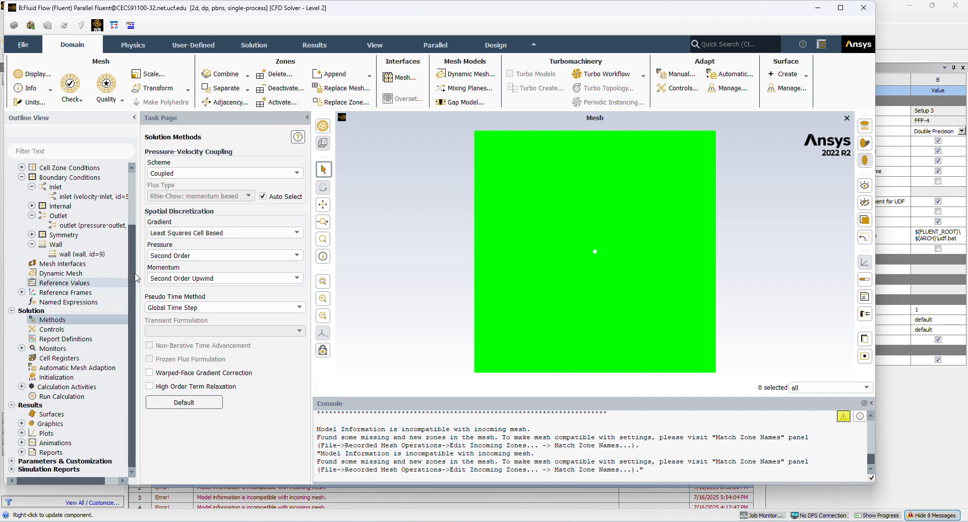
click(222, 173)
click(203, 184)
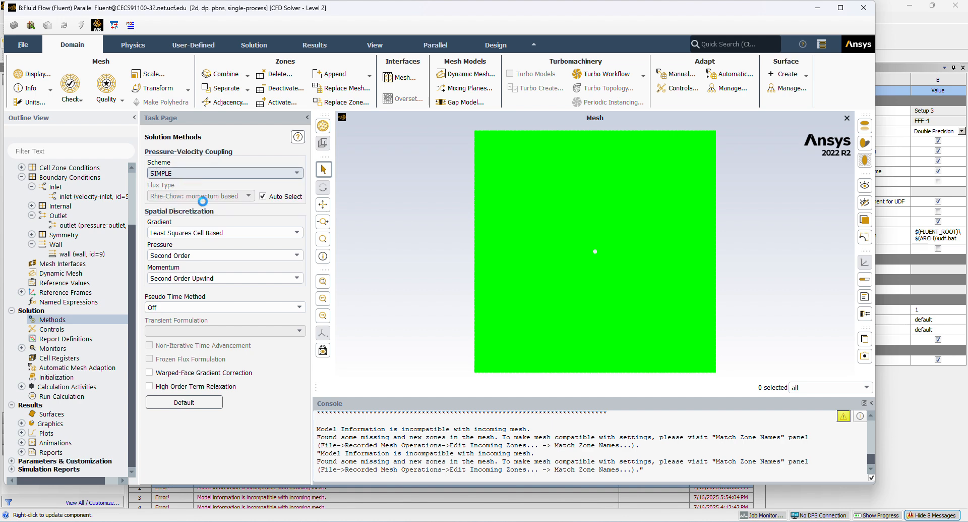
click(224, 232)
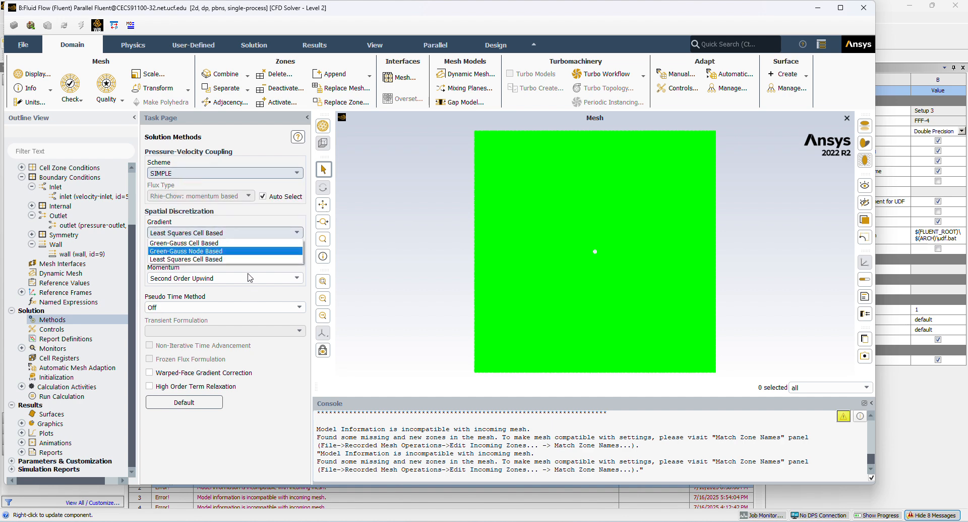
click(248, 228)
click(206, 255)
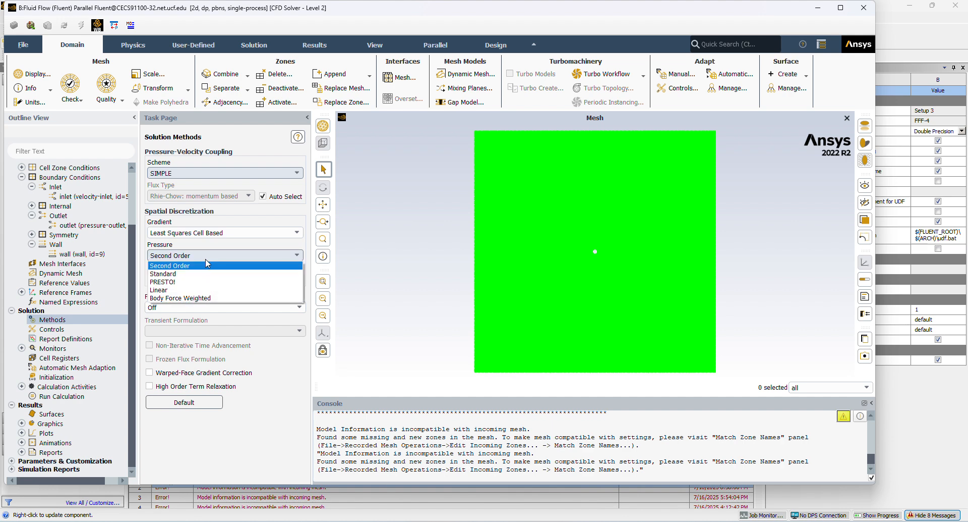
click(206, 281)
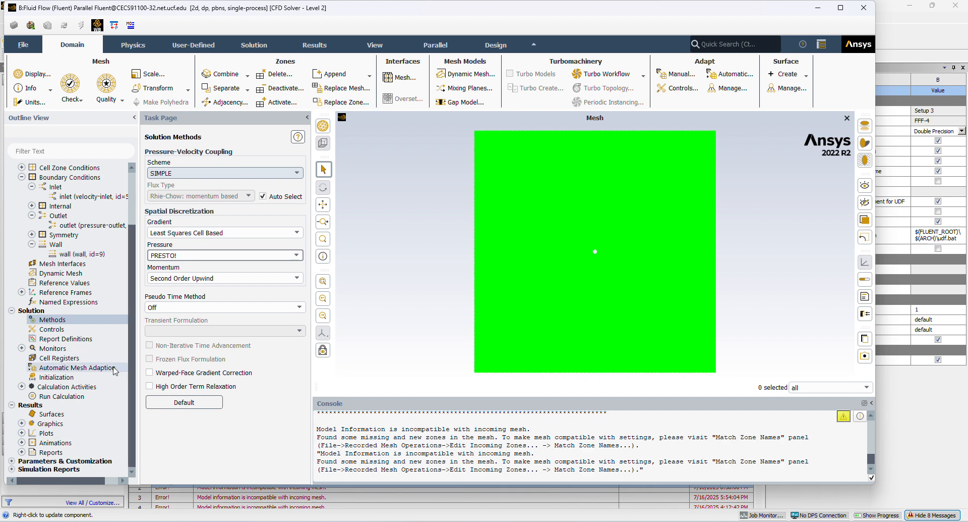
Set the profile update interval to 300, then initialize and calculate the solution.
click(52, 396)
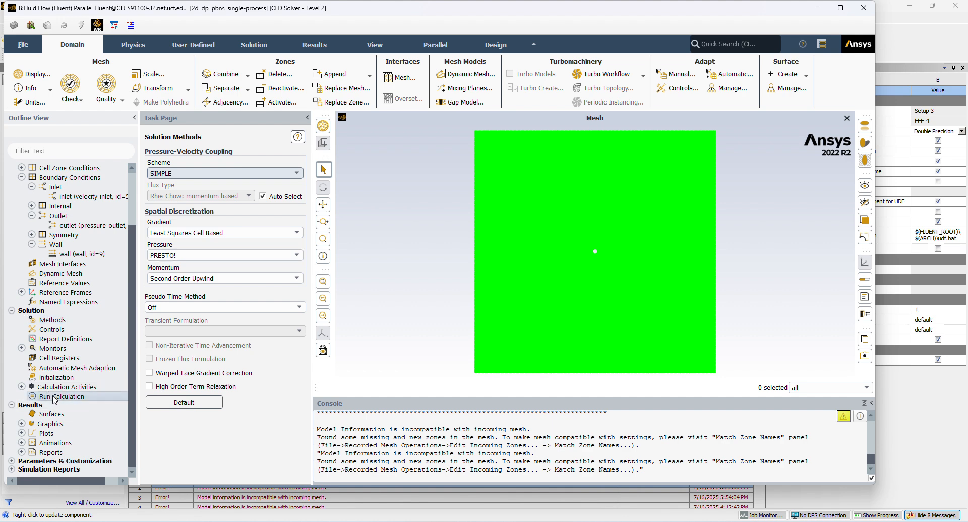
click(173, 220)
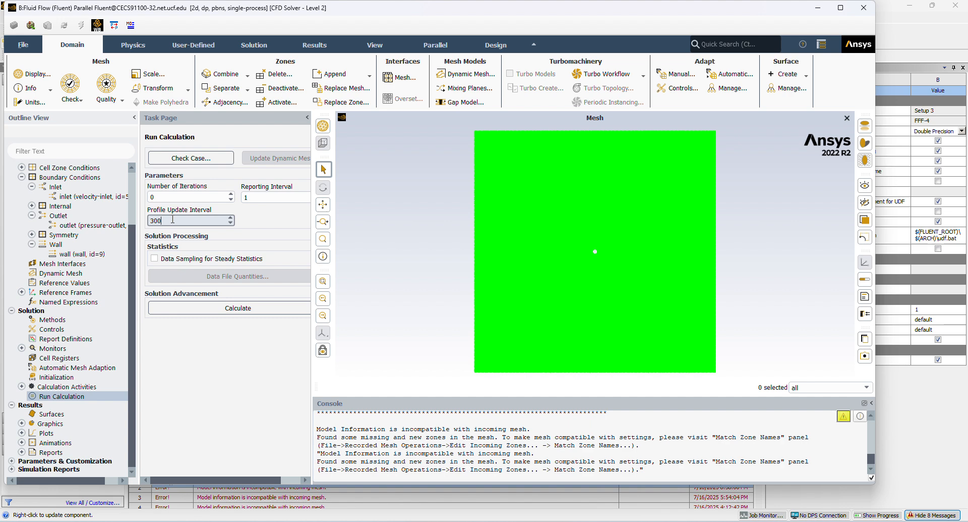
right_click(89, 395)
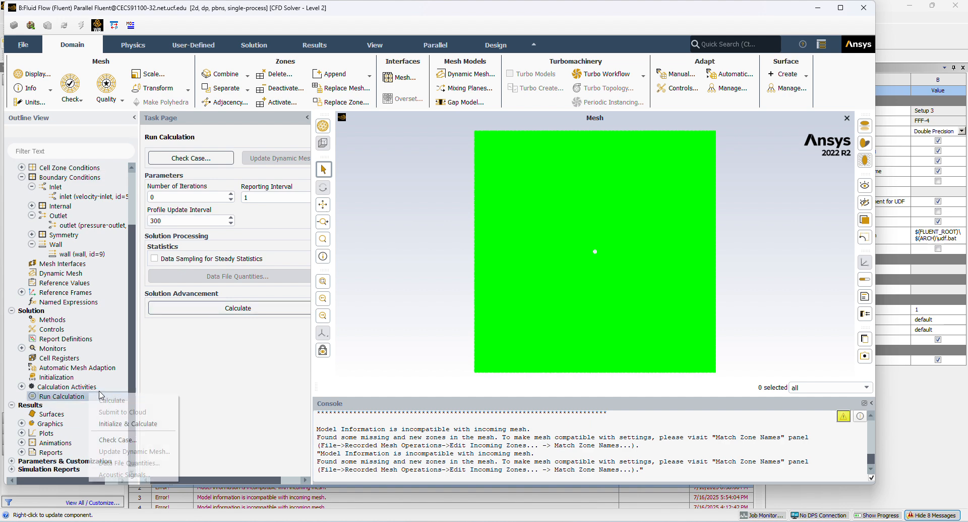
click(107, 423)
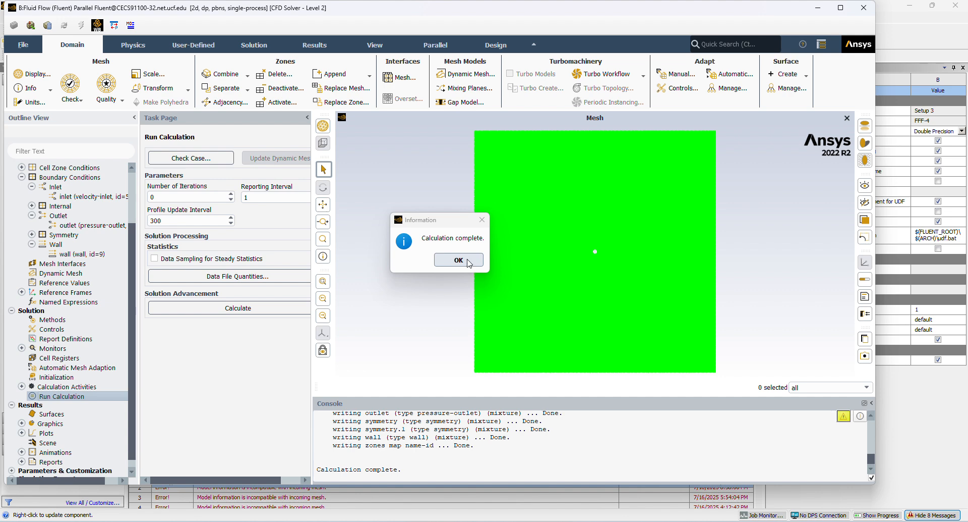
click(469, 261)
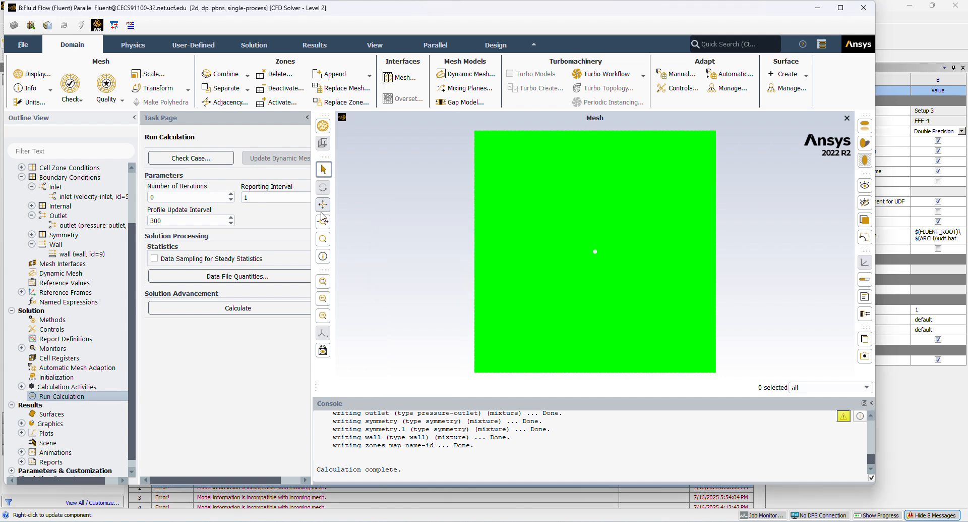
Bring up the results post-processing tools and dismiss the finished-calculation notice.
click(143, 47)
click(193, 44)
click(253, 45)
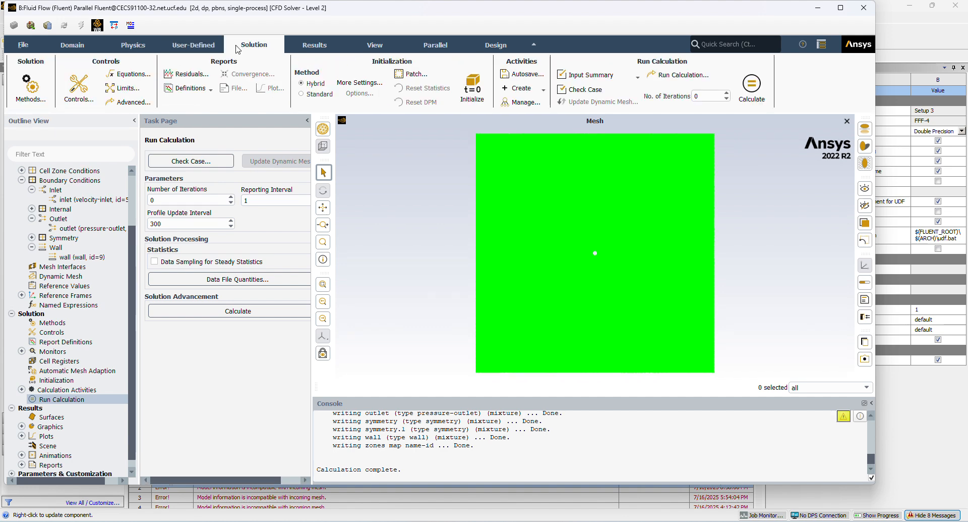
click(310, 44)
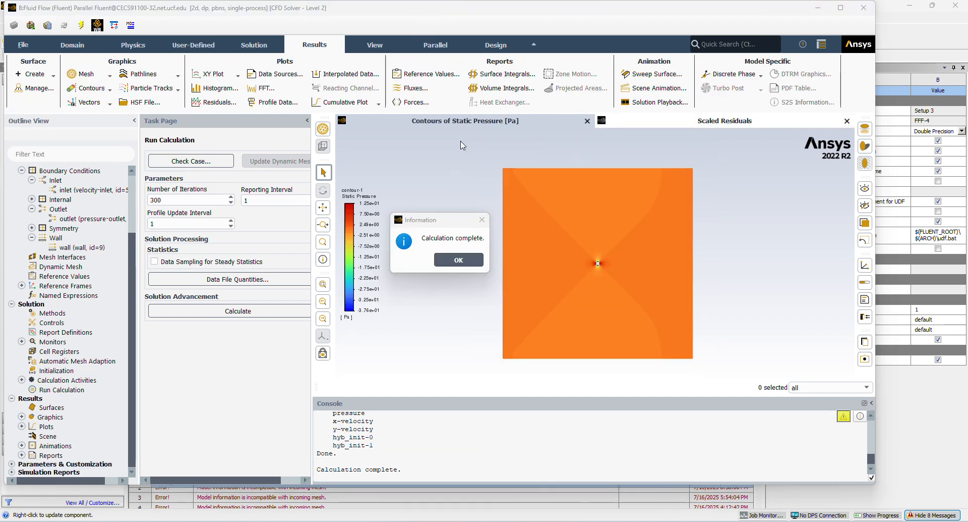
click(459, 260)
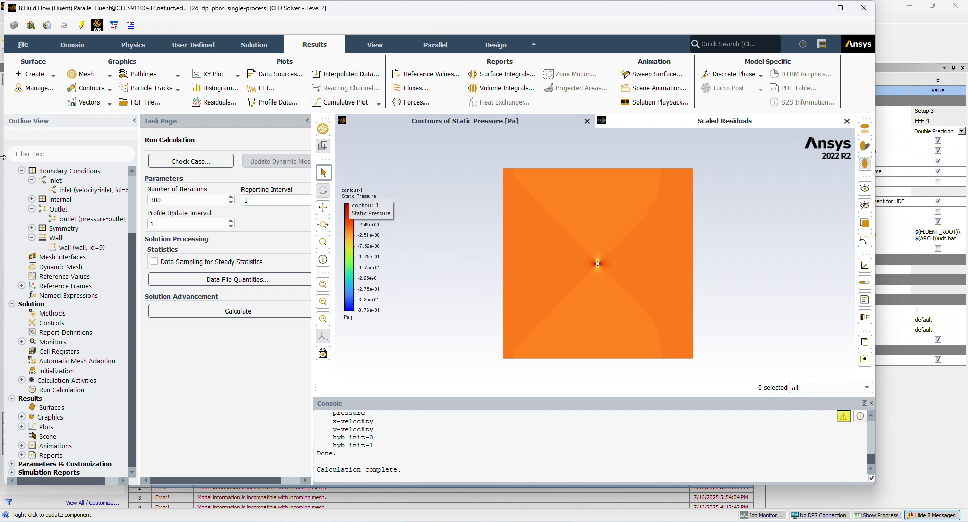
Examine the static pressure contours around the circle, including its front, rear, upper and lower edges.
click(90, 92)
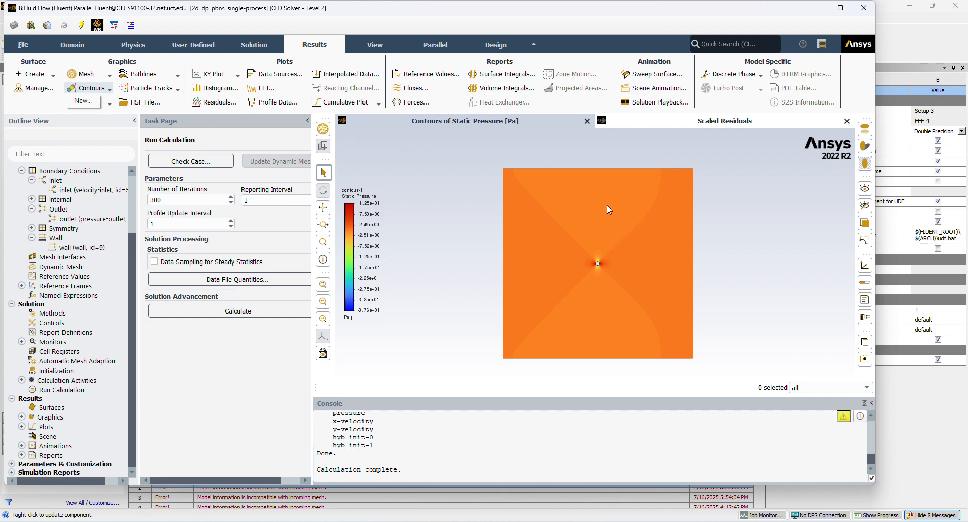
click(484, 244)
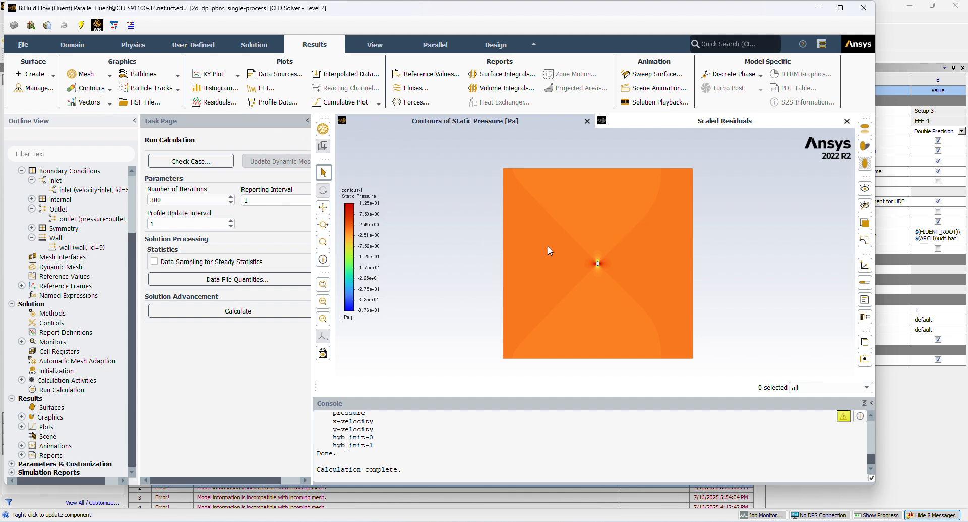
scroll(547, 246, up, 10)
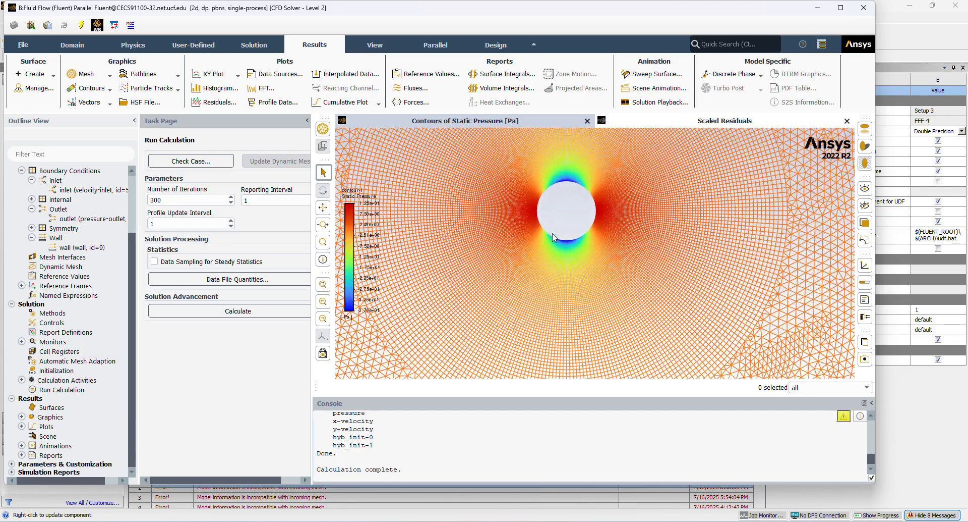
scroll(545, 211, up, 5)
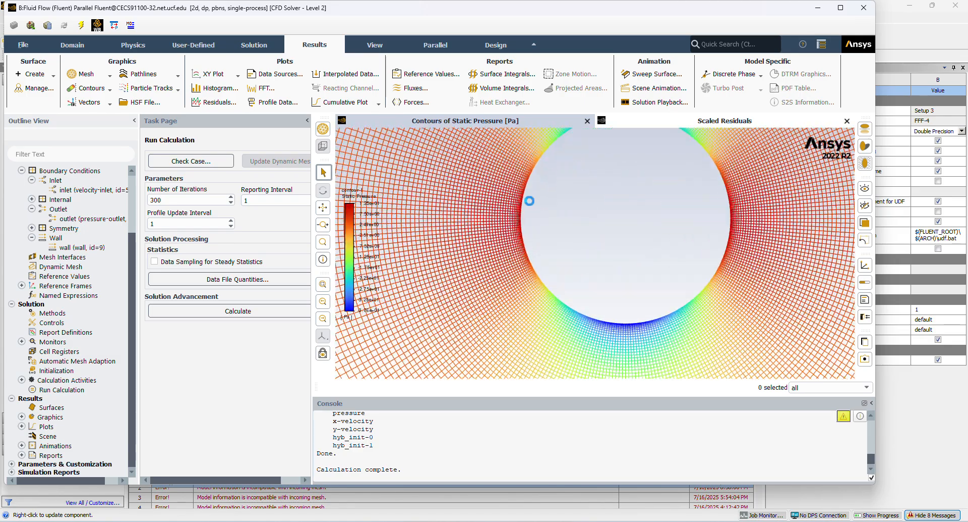
scroll(470, 226, down, 2)
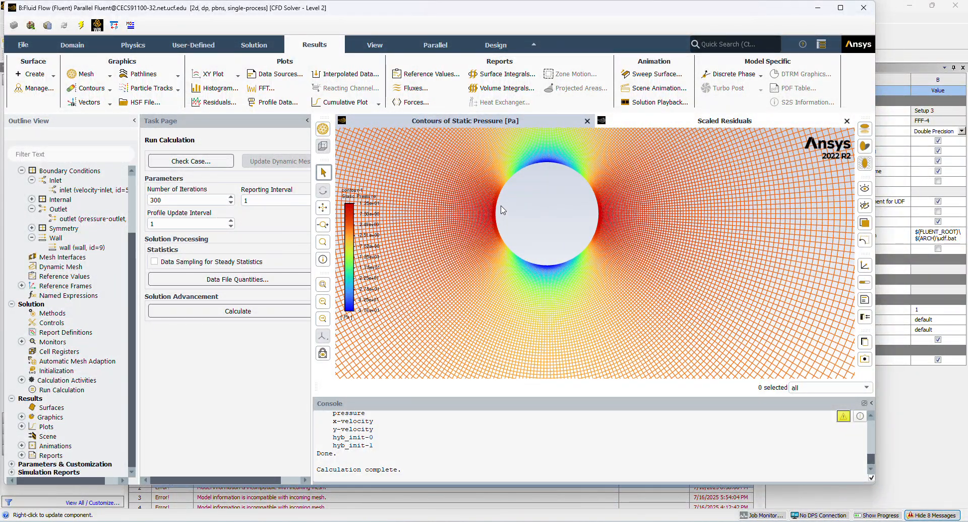
scroll(502, 209, up, 3)
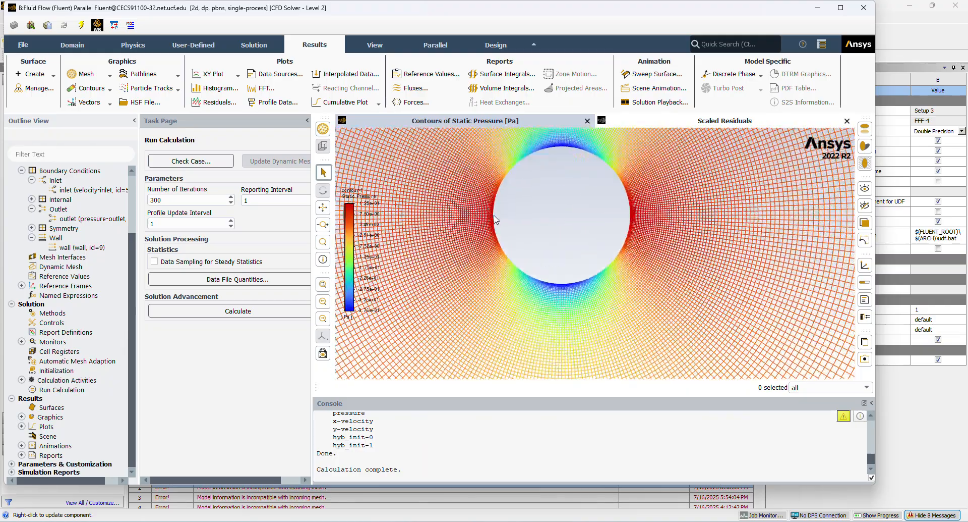
scroll(477, 222, down, 3)
scroll(504, 188, up, 3)
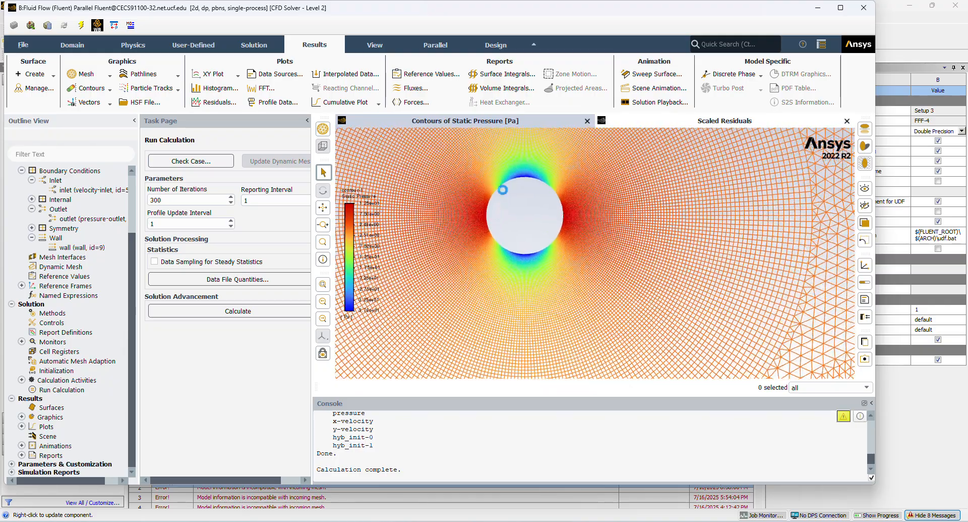
scroll(542, 181, up, 2)
scroll(535, 217, down, 4)
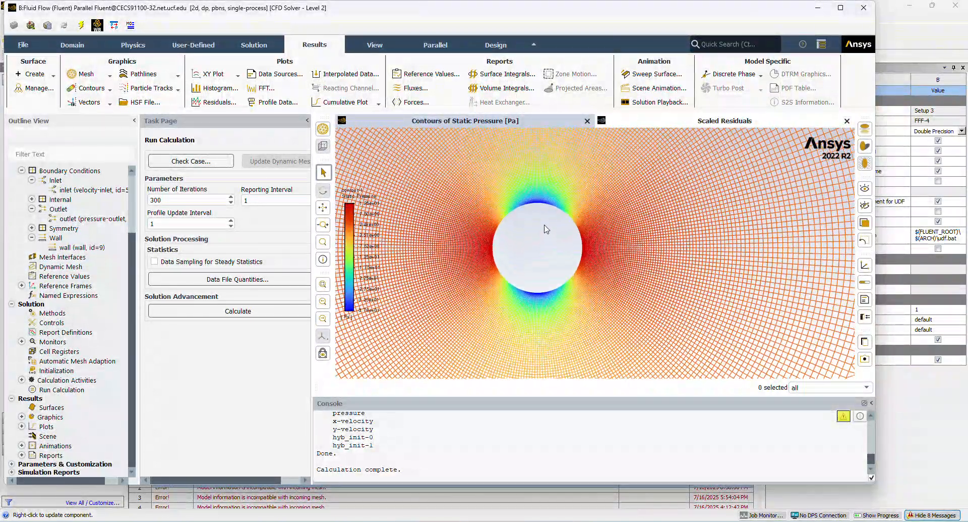
Create and display a filled velocity magnitude contour named contour-2 on all listed surfaces.
click(110, 90)
click(83, 99)
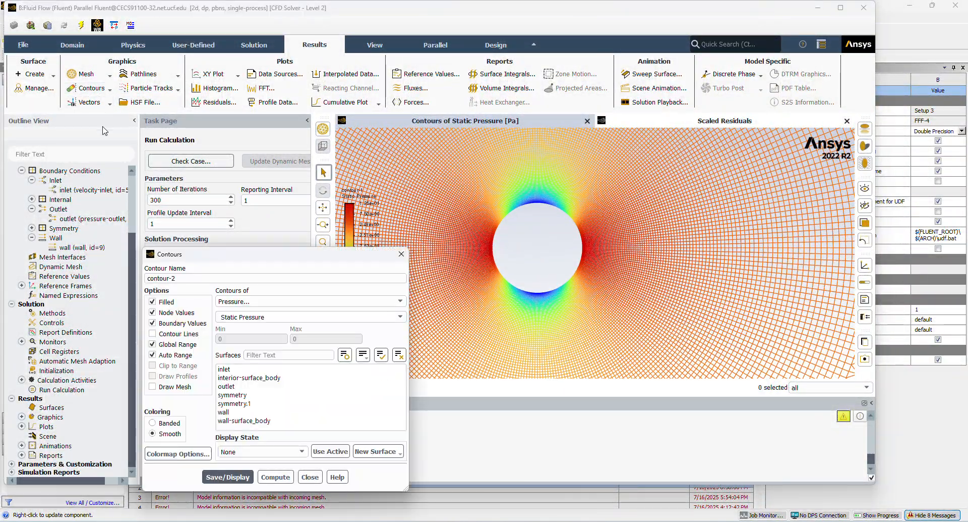
click(237, 301)
click(248, 334)
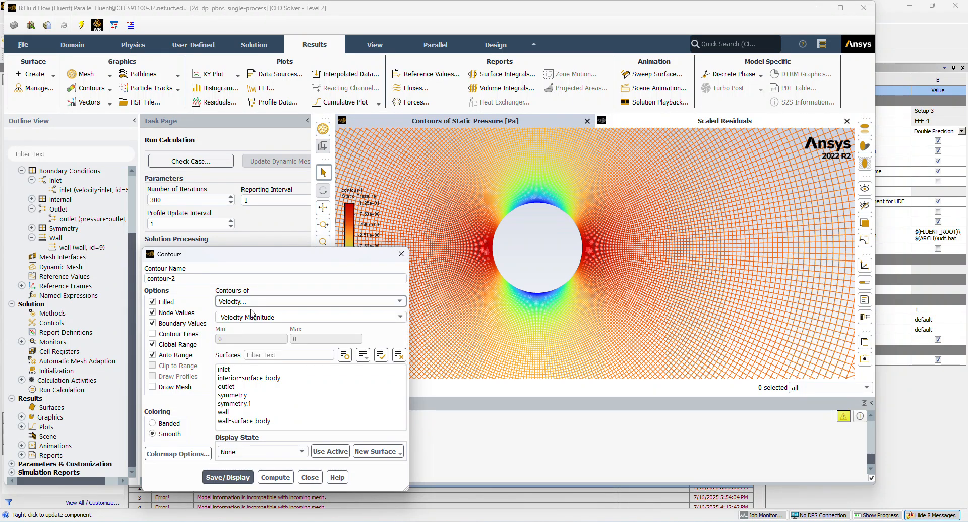
drag(245, 369, 246, 421)
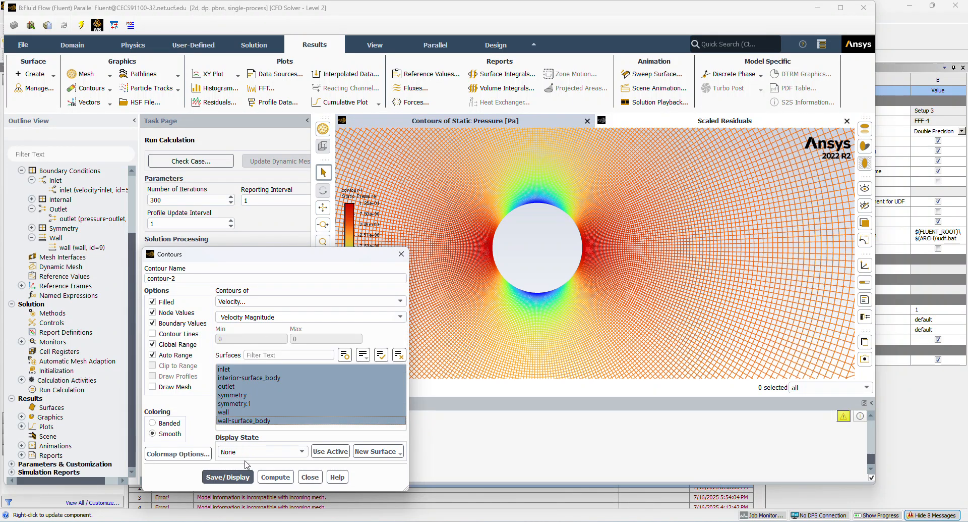
click(229, 477)
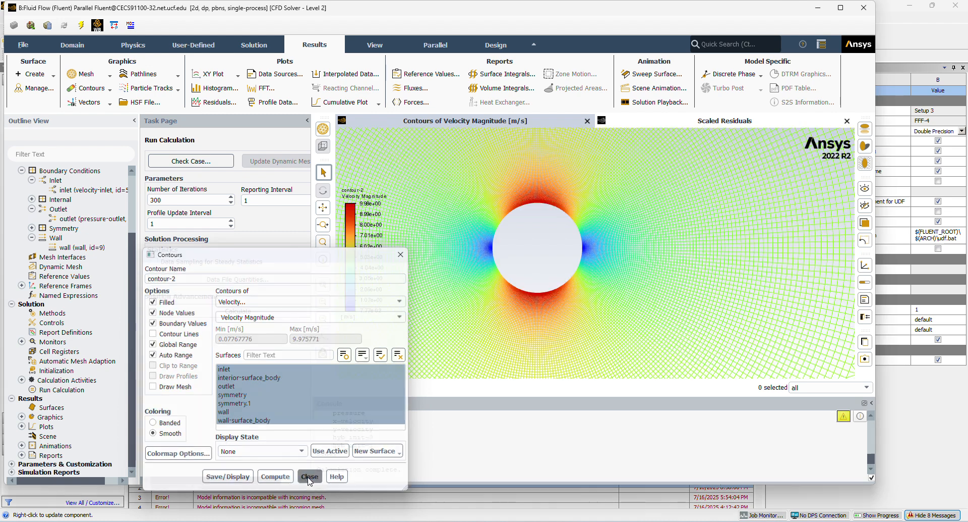
click(310, 477)
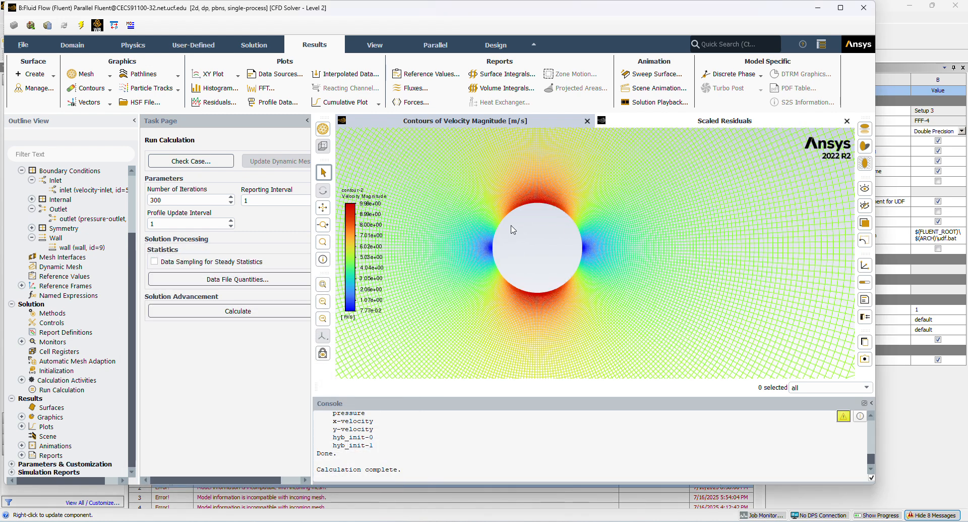
Examine the velocity magnitude contours near the circle's edges and across the whole square domain against the color legend.
scroll(535, 217, up, 3)
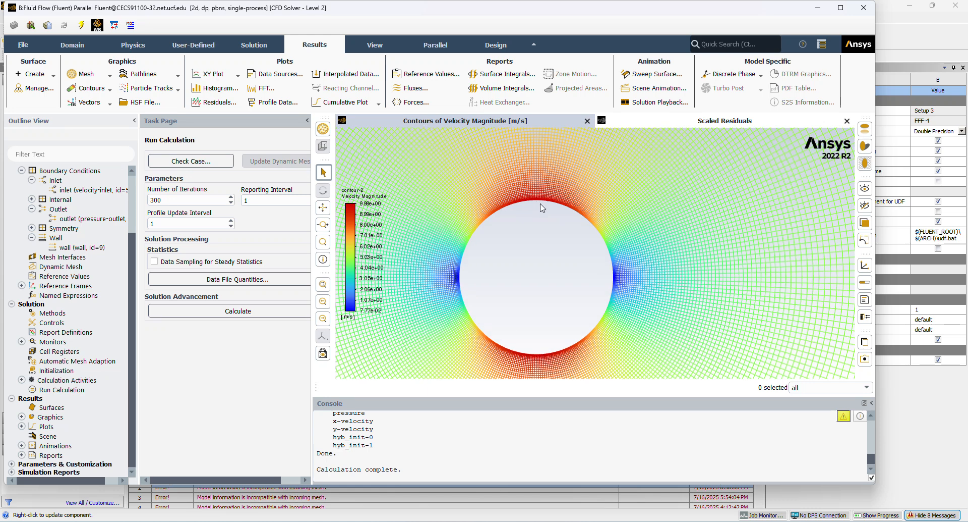
scroll(464, 284, up, 3)
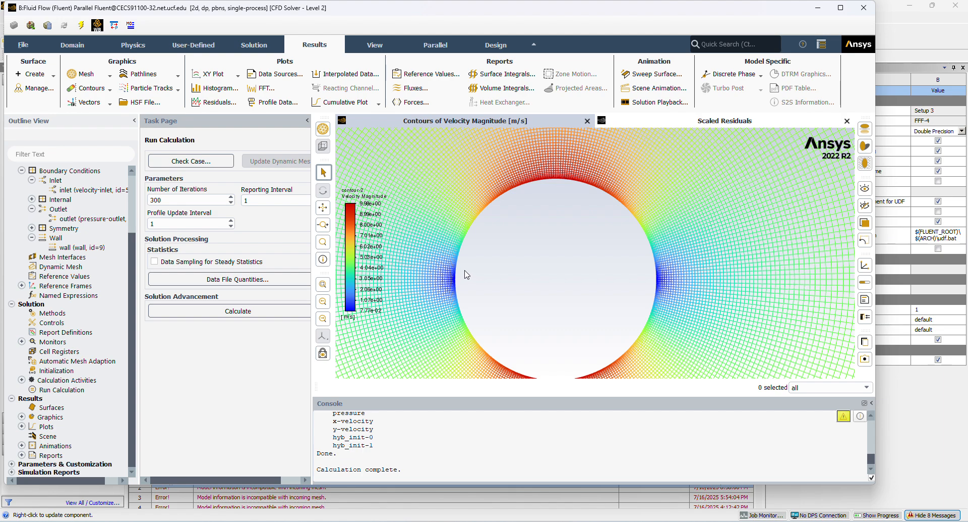
scroll(454, 265, down, 2)
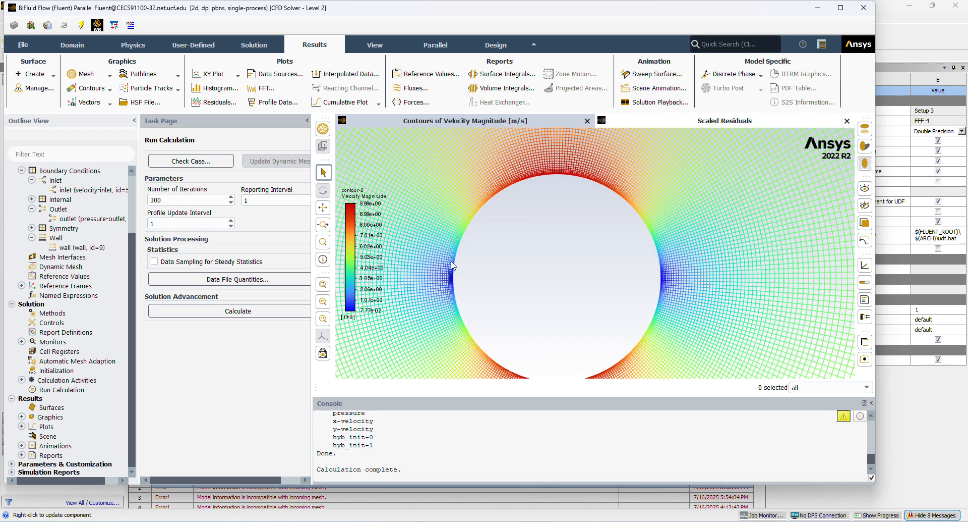
scroll(457, 274, up, 5)
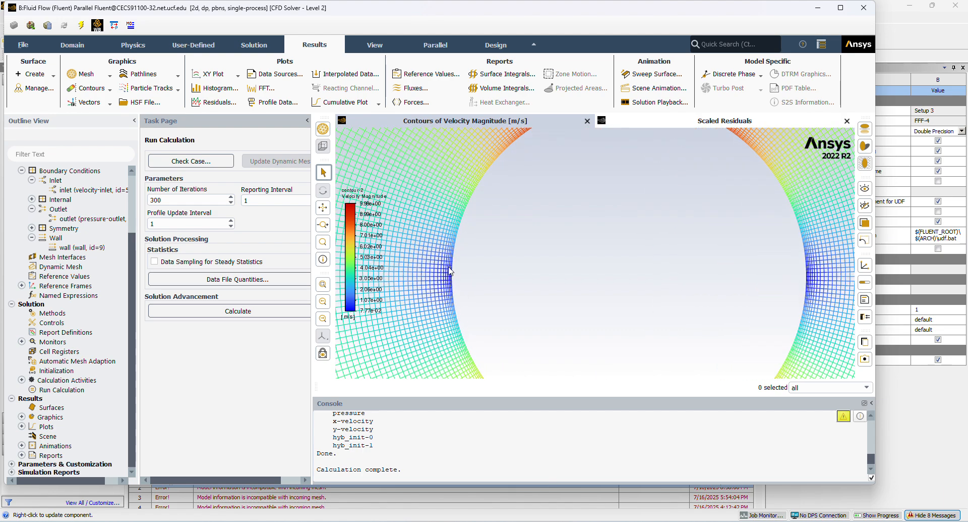
scroll(464, 276, down, 10)
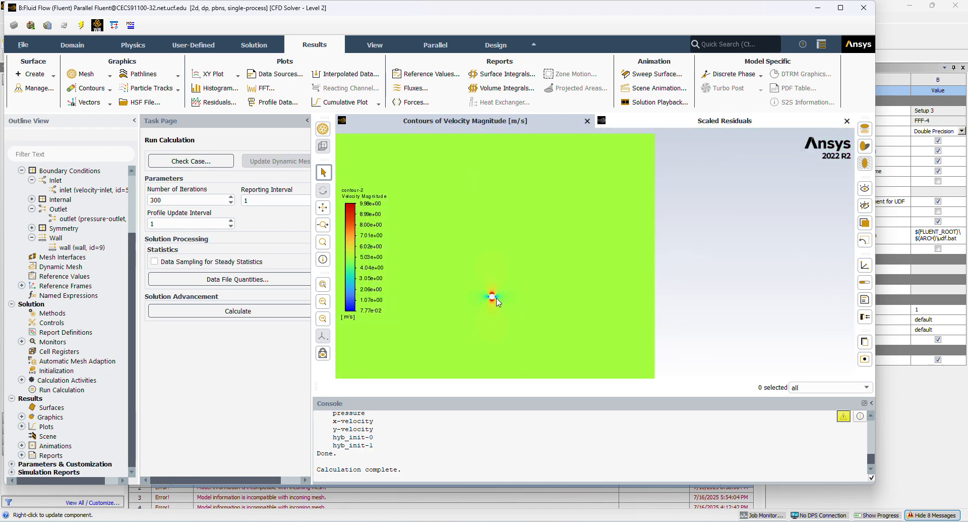
scroll(497, 295, up, 4)
scroll(428, 275, down, 3)
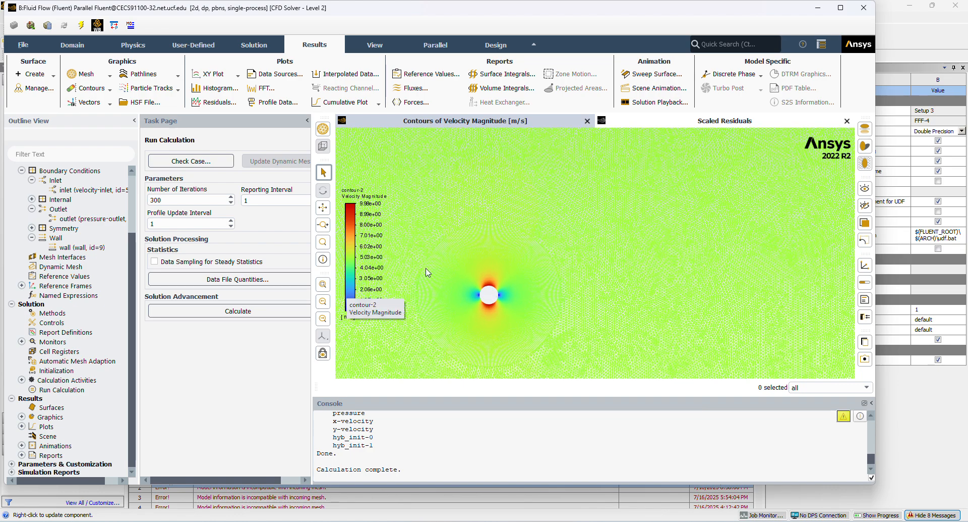
scroll(429, 275, up, 3)
scroll(458, 274, down, 5)
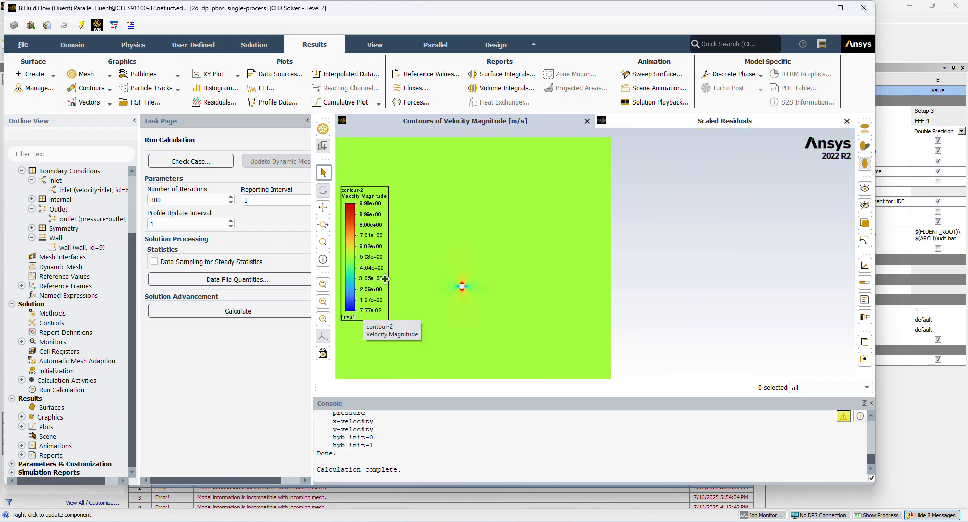
scroll(400, 285, down, 1)
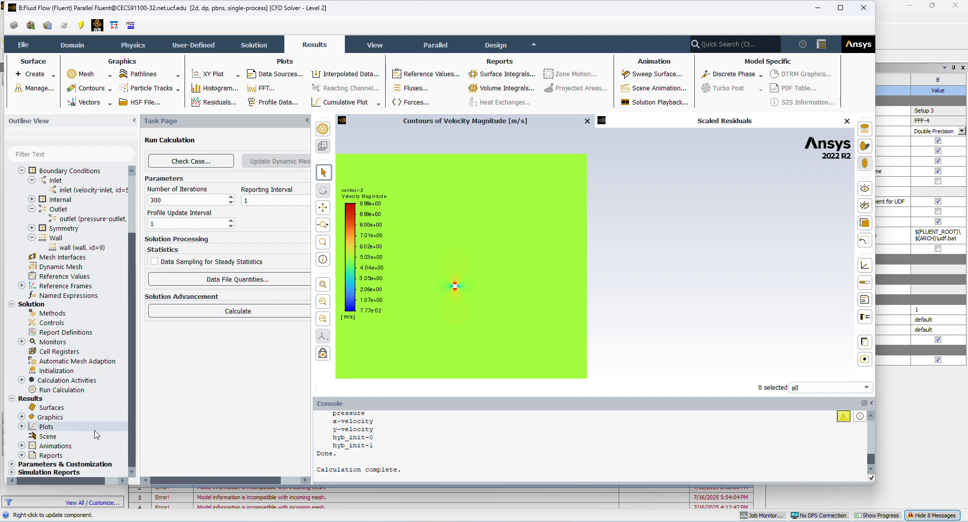
Print a force report for the wall zone with direction vector X 1, Y 0.
click(22, 454)
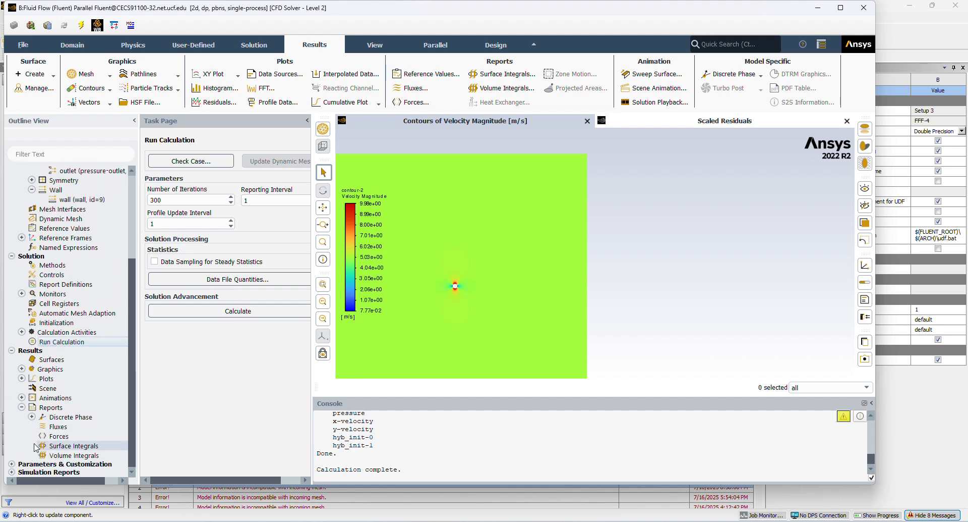
double_click(55, 436)
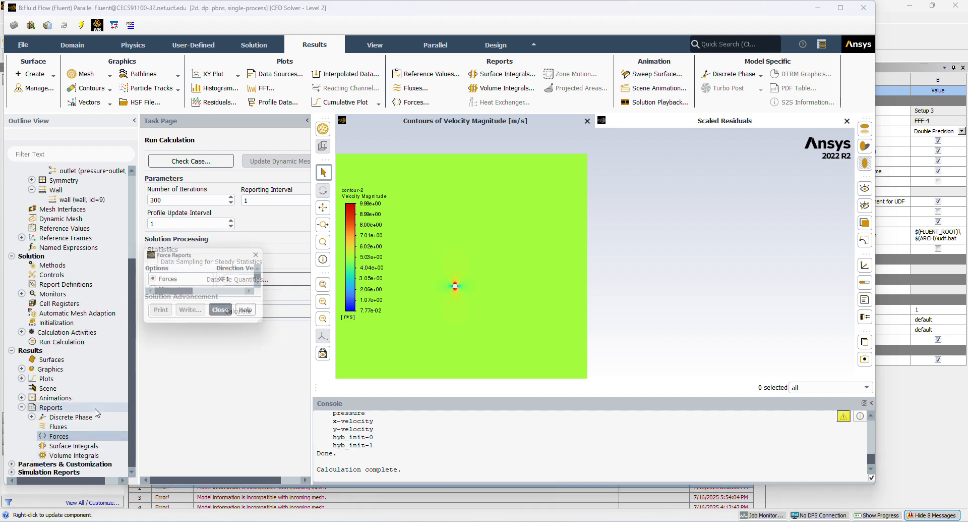
click(285, 288)
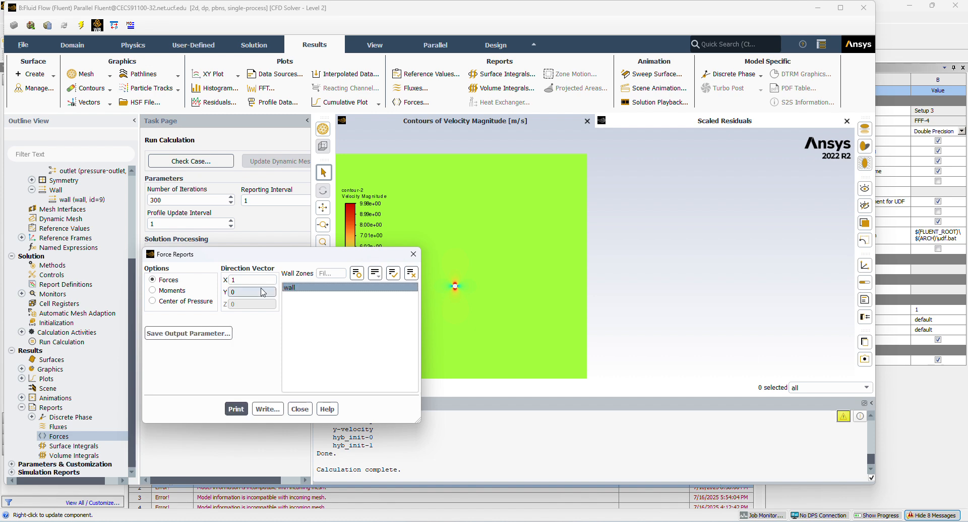
click(237, 408)
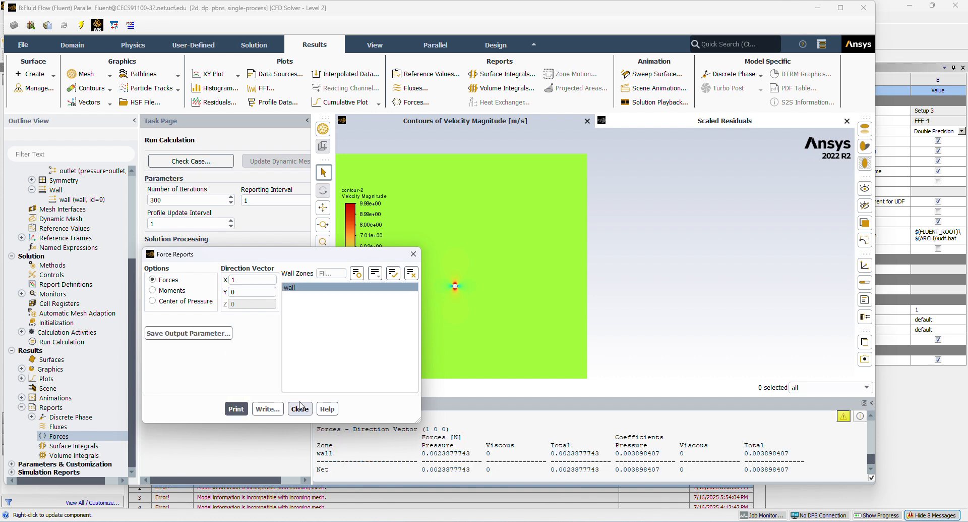
click(300, 409)
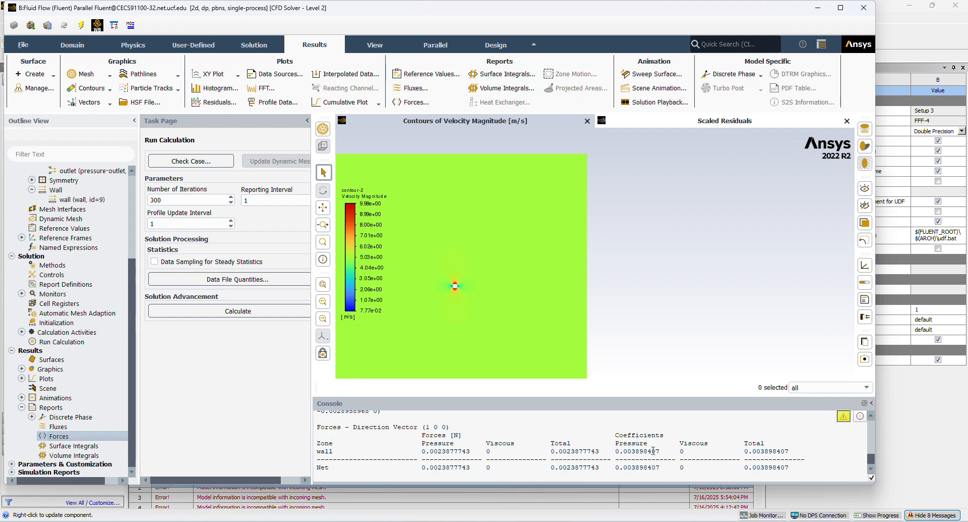
Highlight the net total force coefficient in the printed force report.
drag(615, 436, 689, 474)
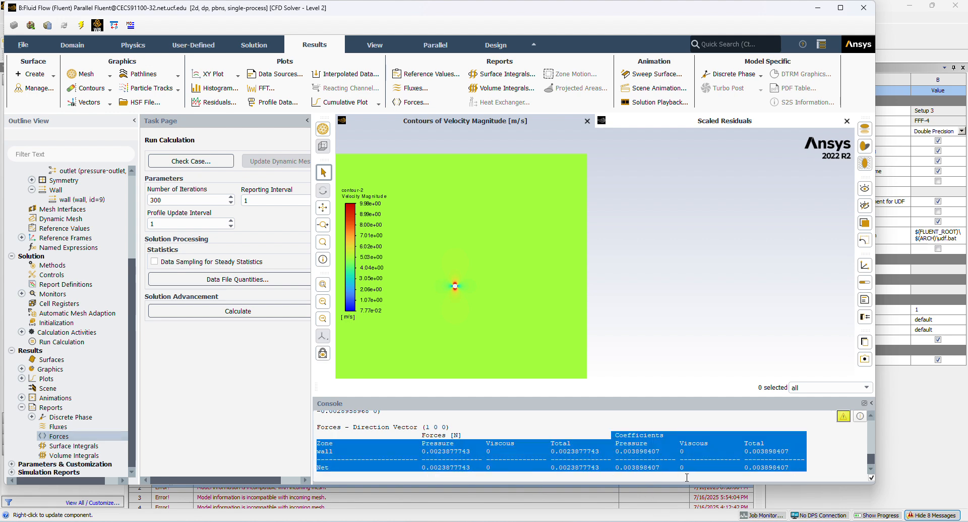
click(750, 471)
drag(747, 469, 783, 471)
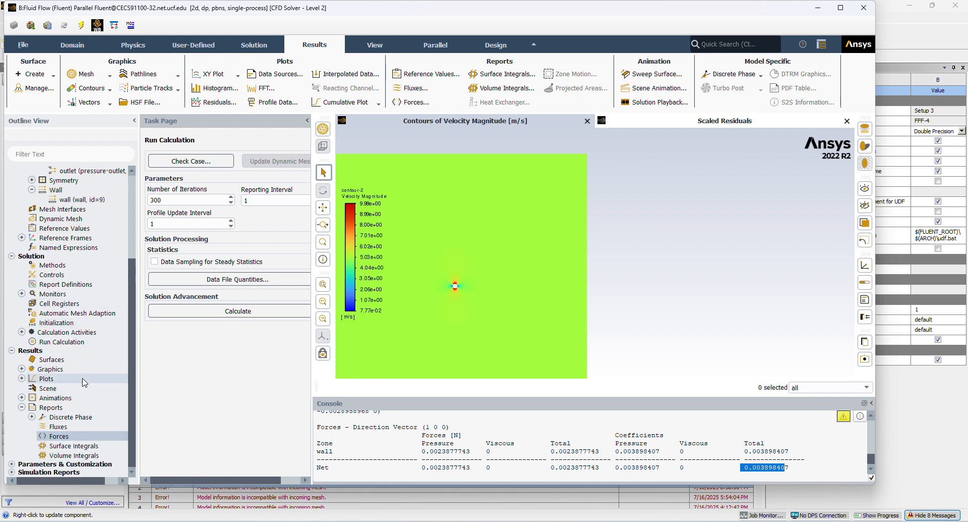
scroll(82, 353, up, 5)
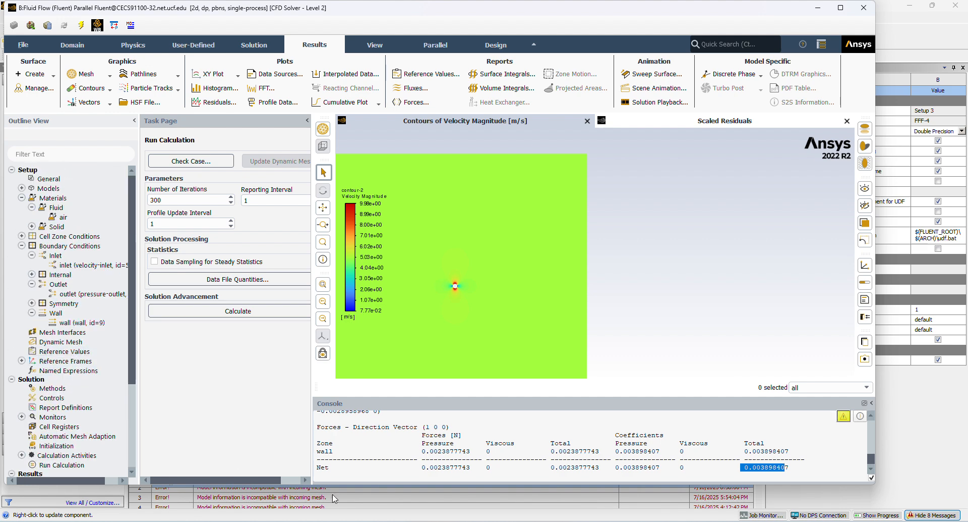
mouse_move(519, 512)
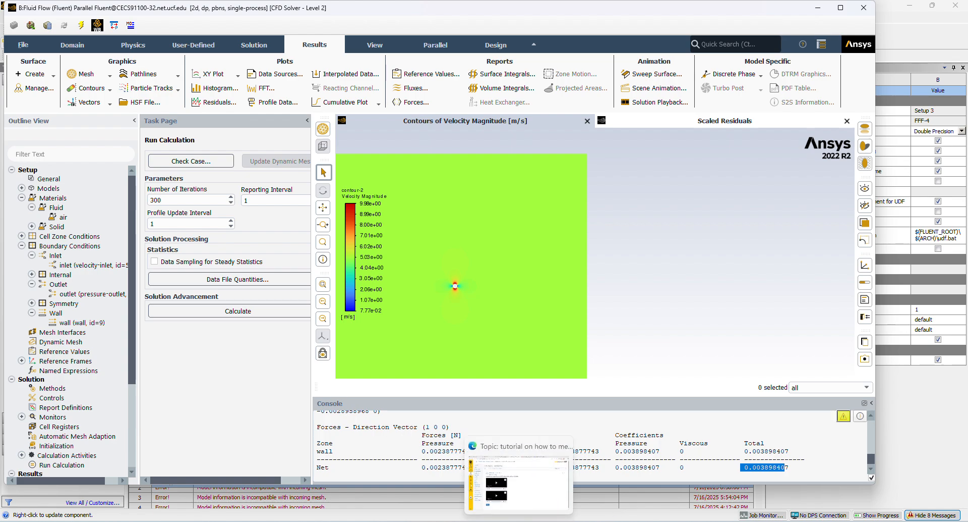
click(519, 474)
key(alt+Tab)
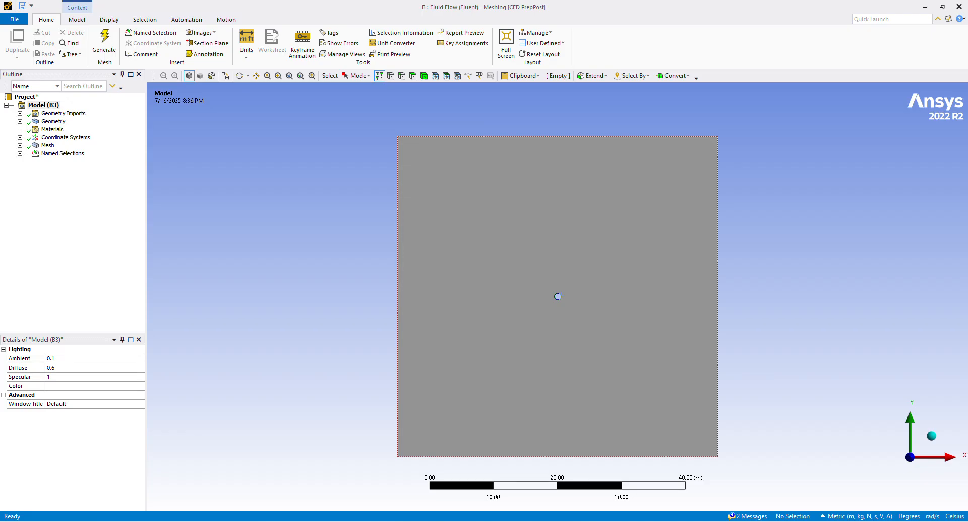
key(alt+Tab)
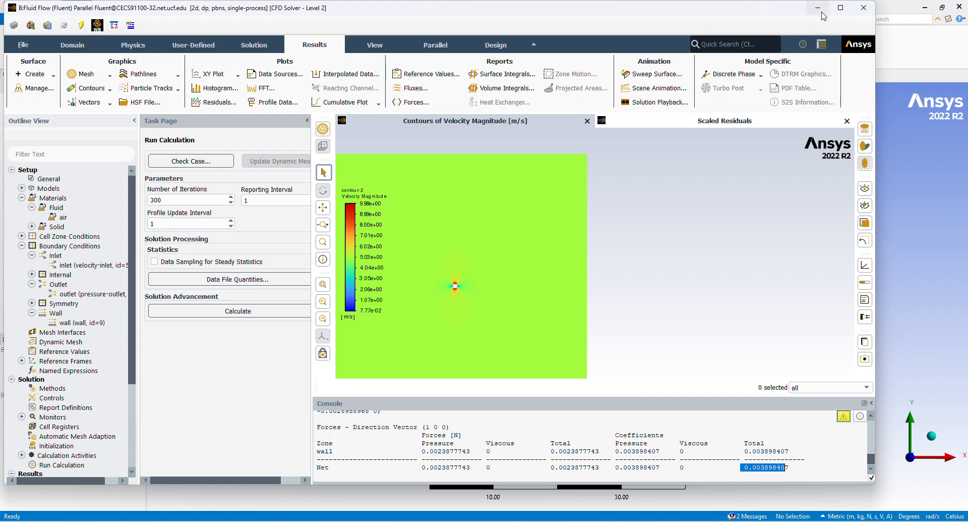
Maximize the Fluent solver window.
click(841, 7)
scroll(27, 277, down, 3)
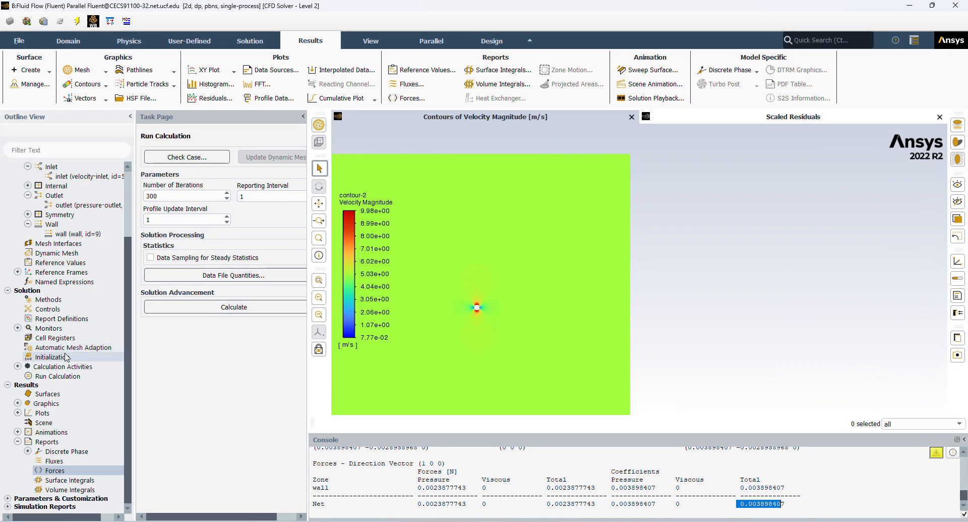
Create an XY plot of the pressure coefficient on the wall surface along direction X 1, Y 0.
click(18, 412)
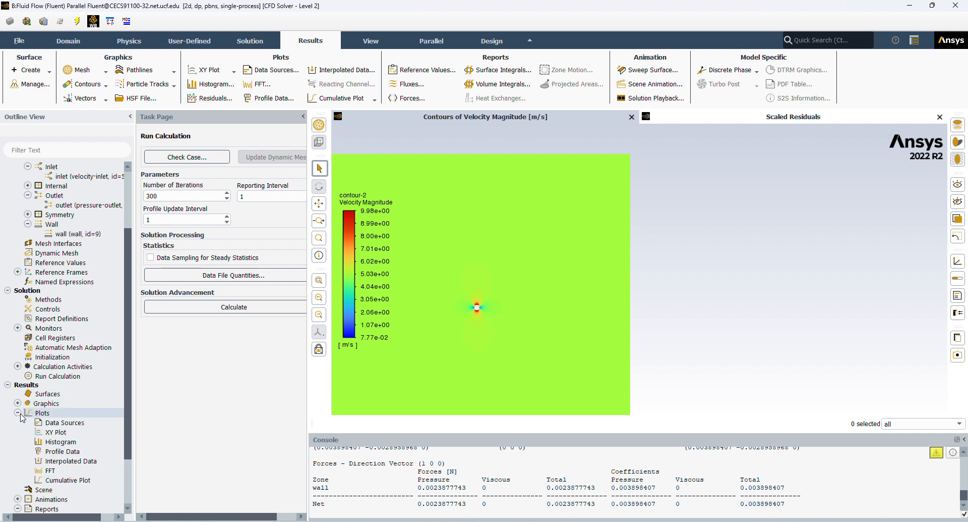
click(45, 433)
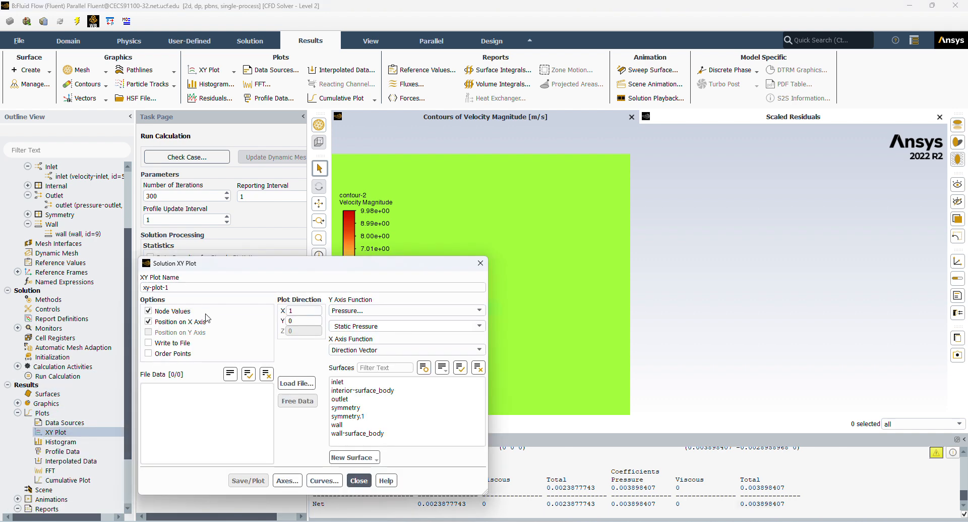
click(384, 310)
click(372, 321)
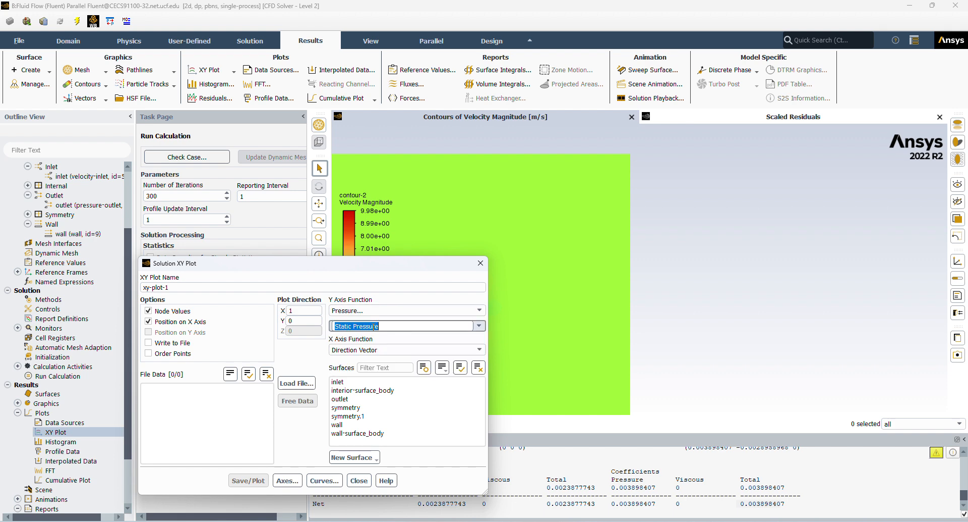
click(479, 326)
click(433, 349)
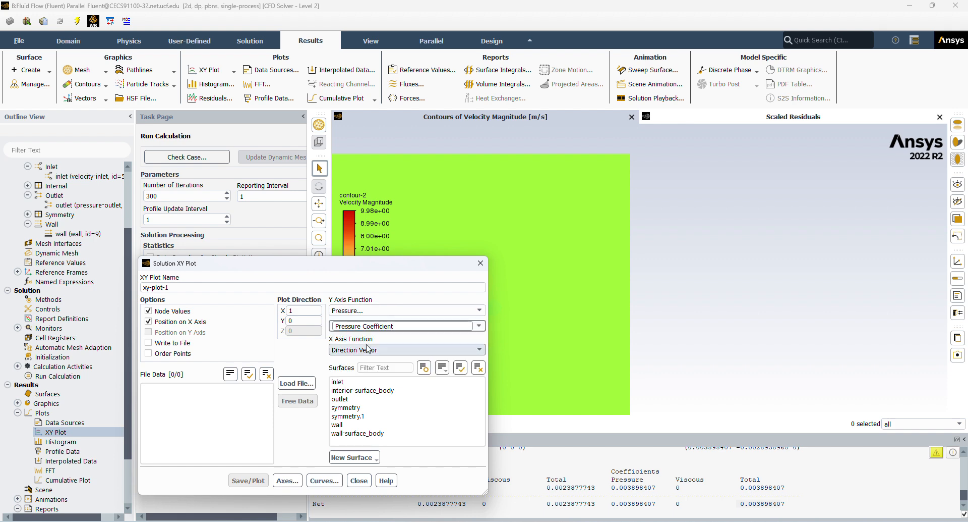
click(365, 426)
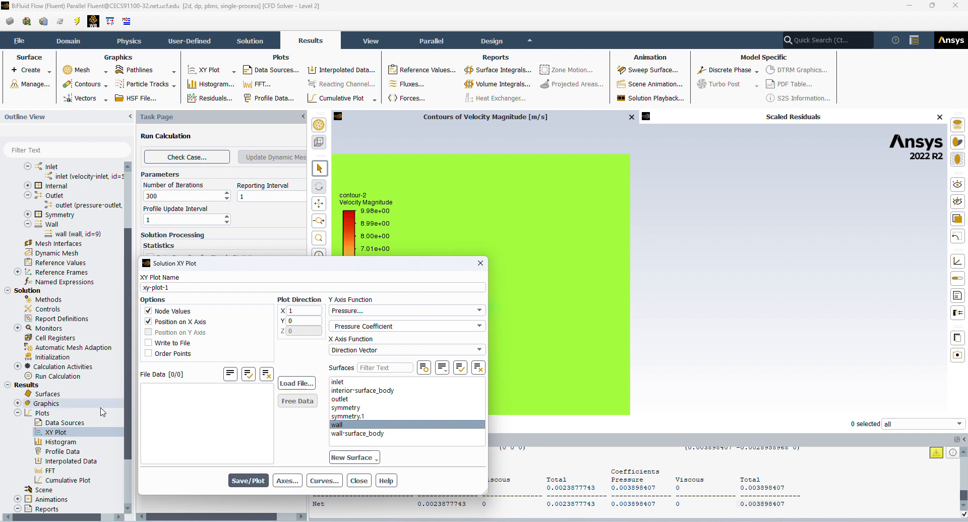
click(252, 480)
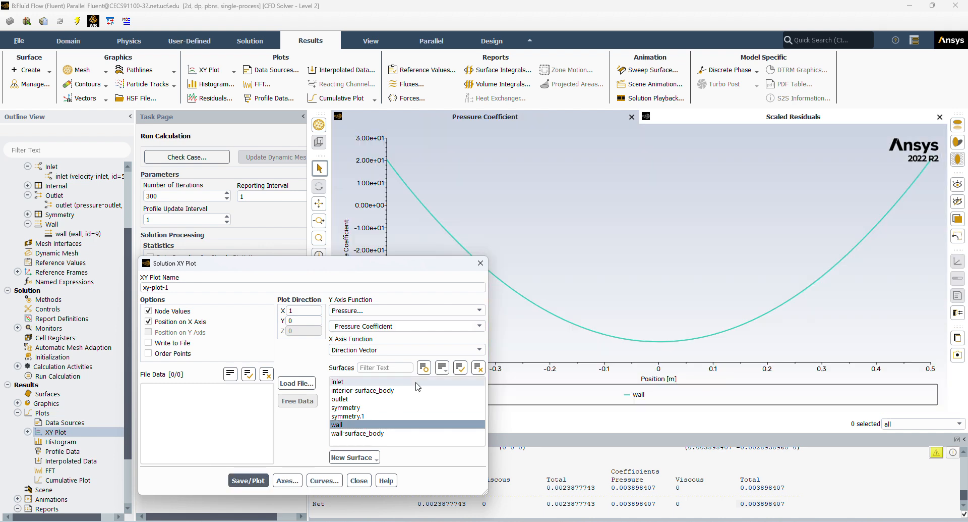
click(480, 263)
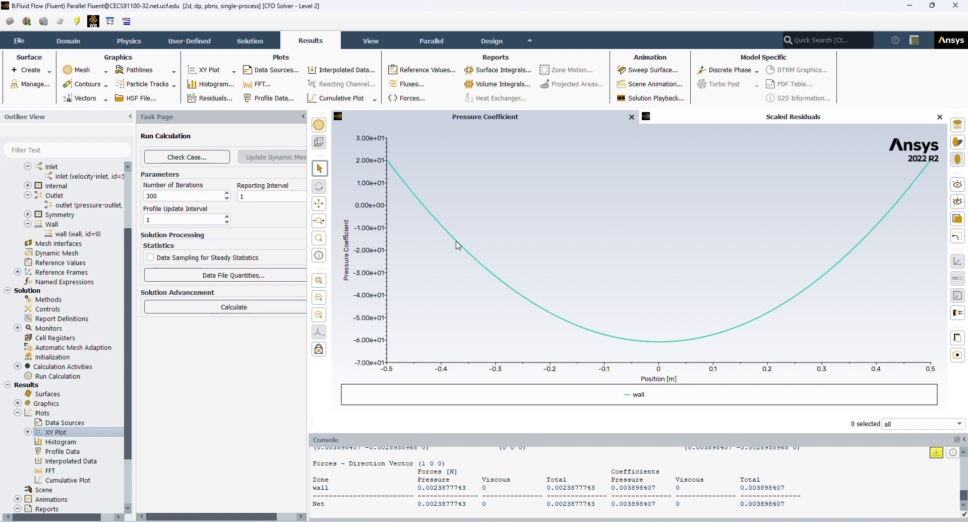
Read the wall pressure coefficient curve near its upstream end and at its lowest point.
mouse_move(444, 206)
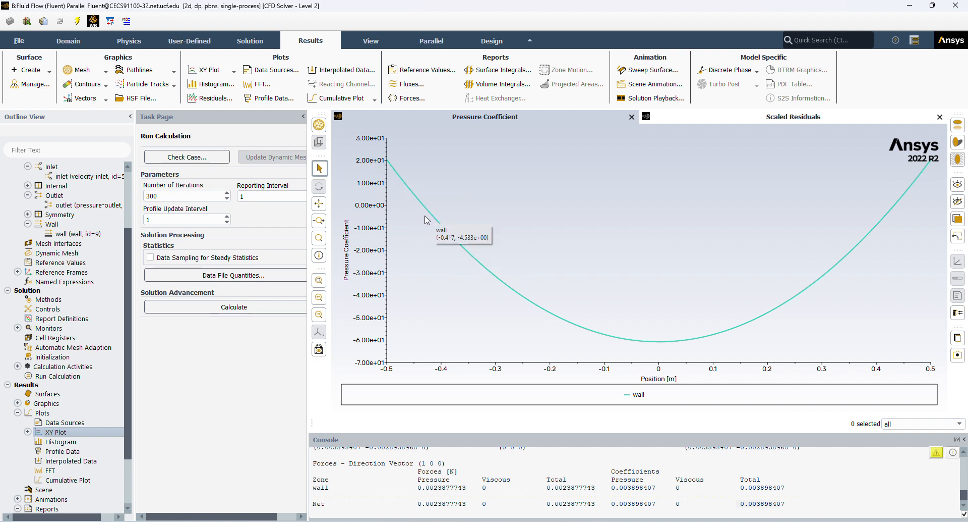
mouse_move(396, 164)
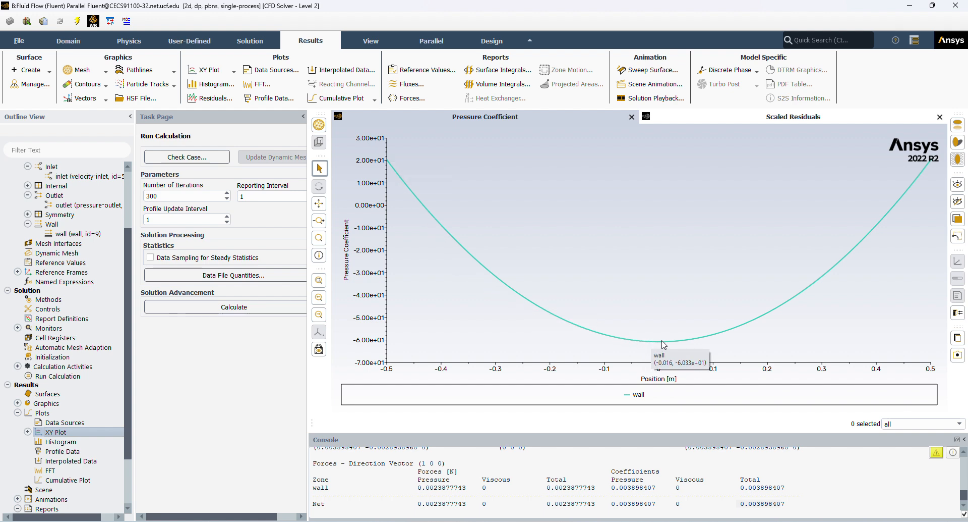
mouse_move(671, 347)
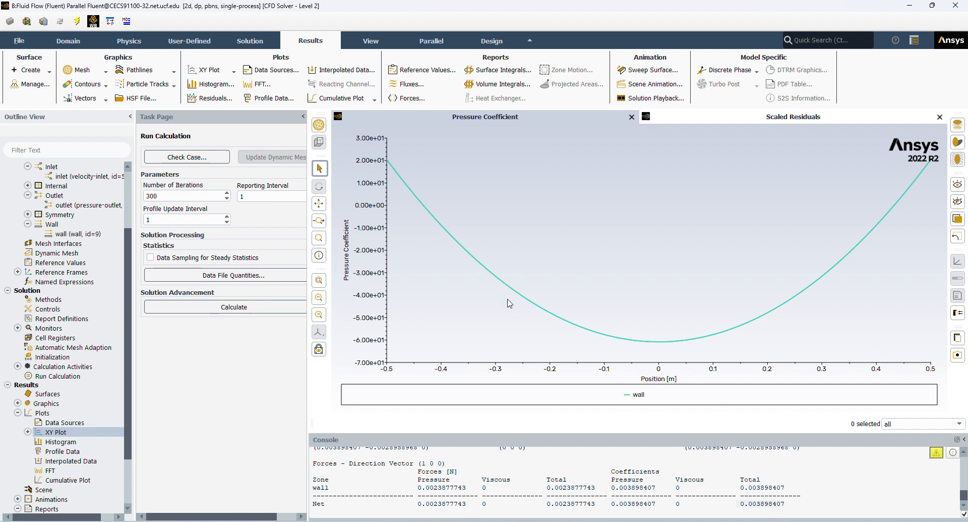
Create a second XY plot, xy-plot-2, of velocity magnitude on the wall surface along direction X 1, Y 0.
scroll(45, 378, down, 3)
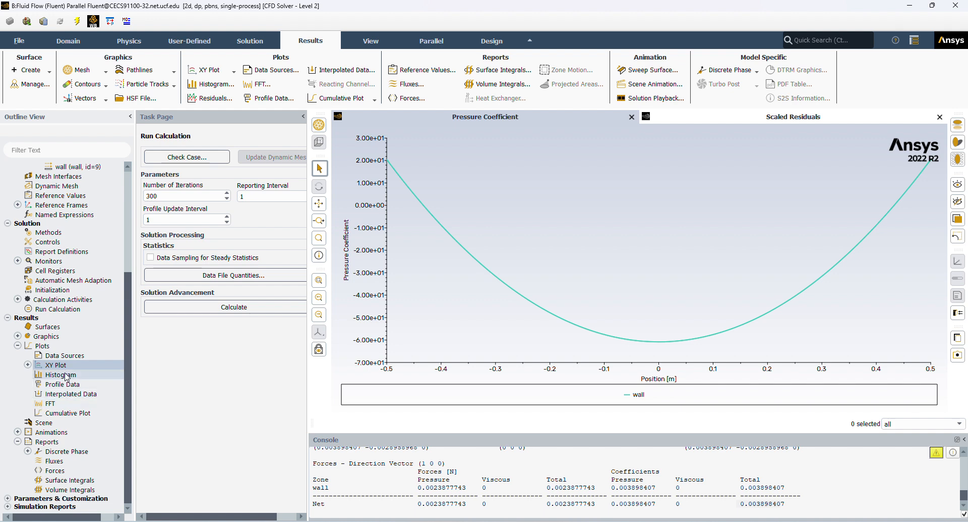
right_click(54, 366)
click(60, 382)
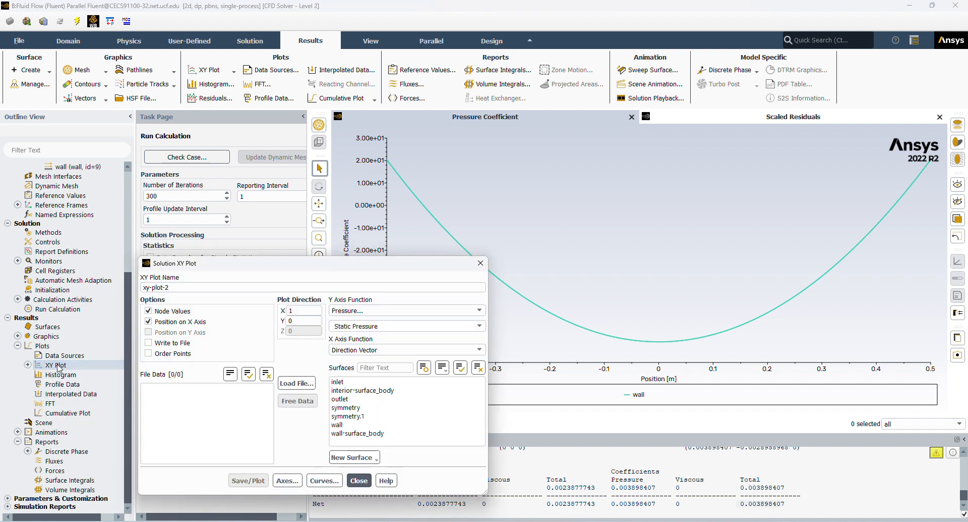
click(383, 310)
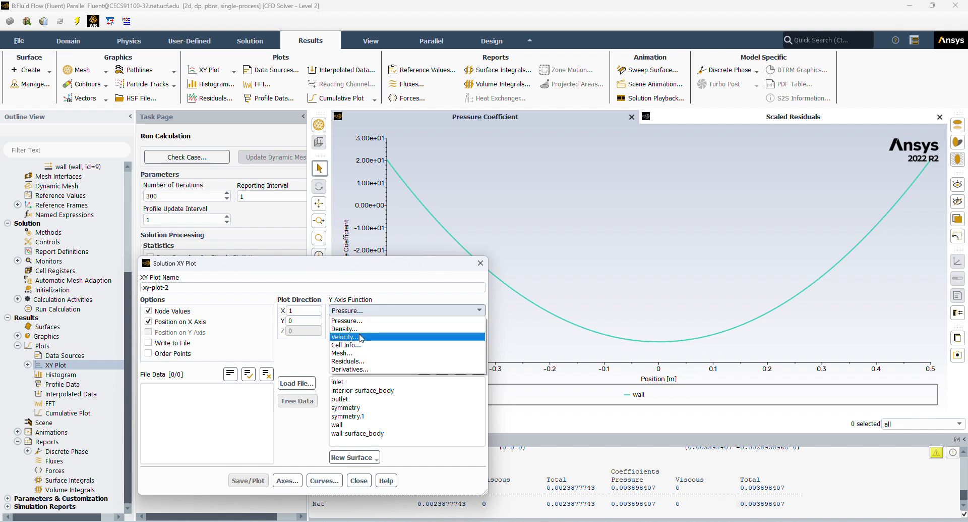
click(361, 336)
click(480, 326)
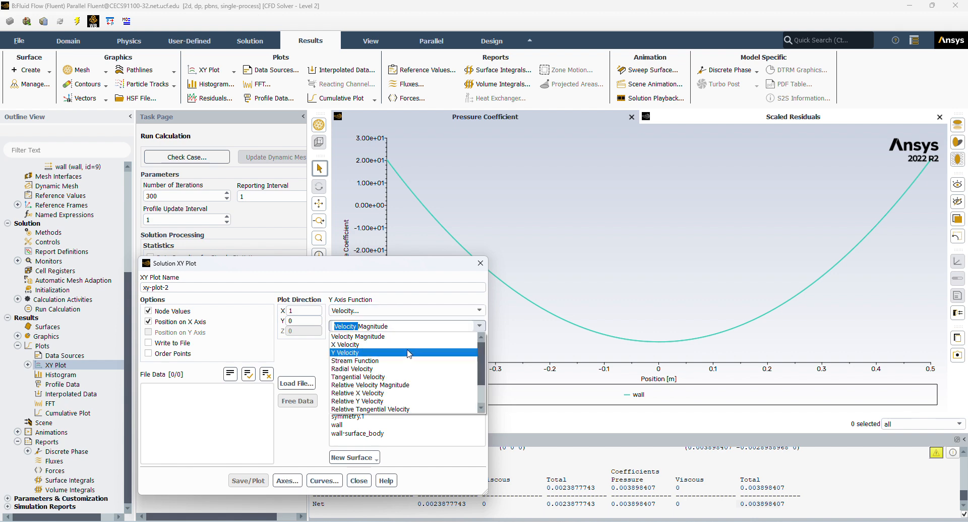
click(371, 336)
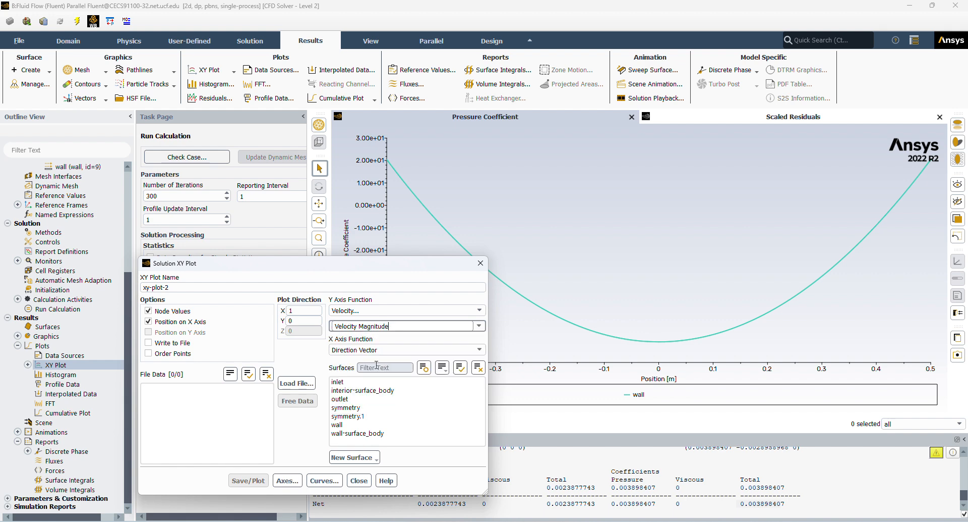
click(366, 424)
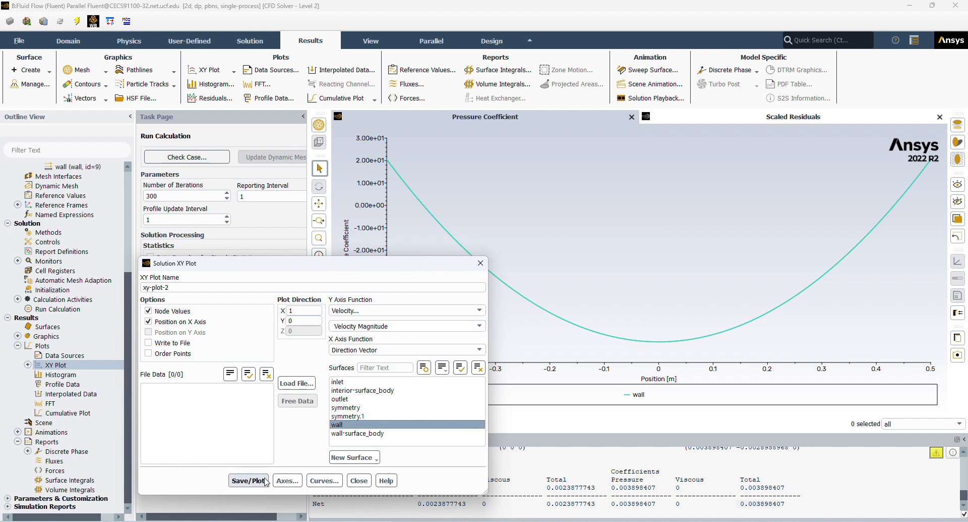
click(248, 479)
click(356, 480)
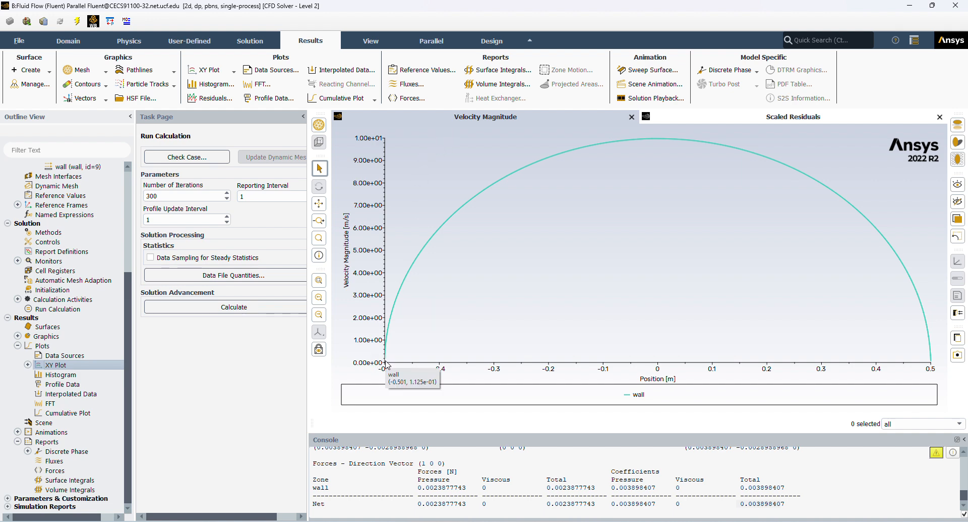
mouse_move(381, 372)
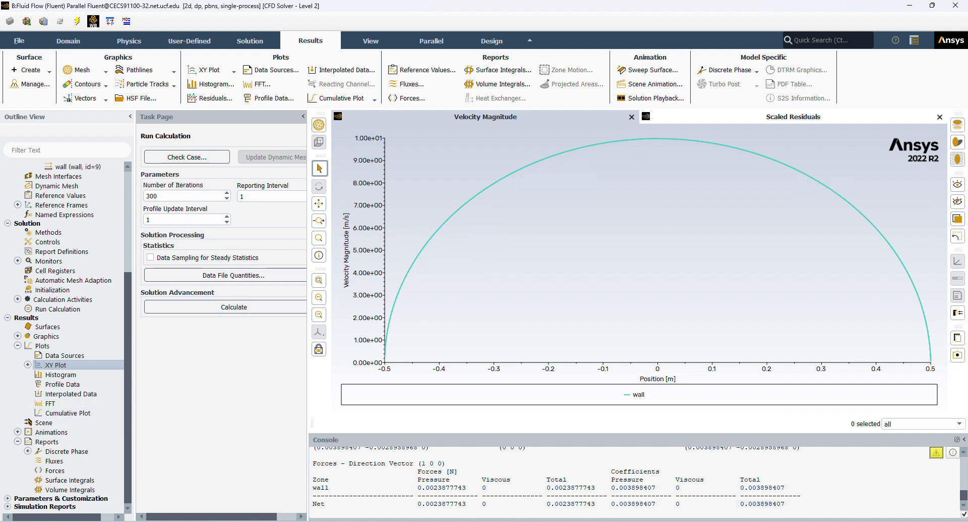
Switch to Workbench and open the Results of Fluent system B in CFD-Post.
key(alt+Tab)
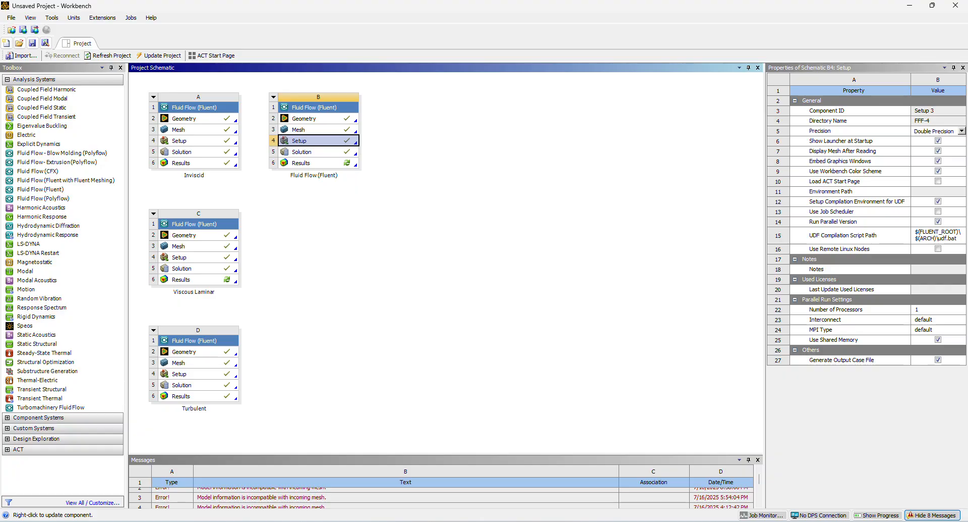
right_click(304, 162)
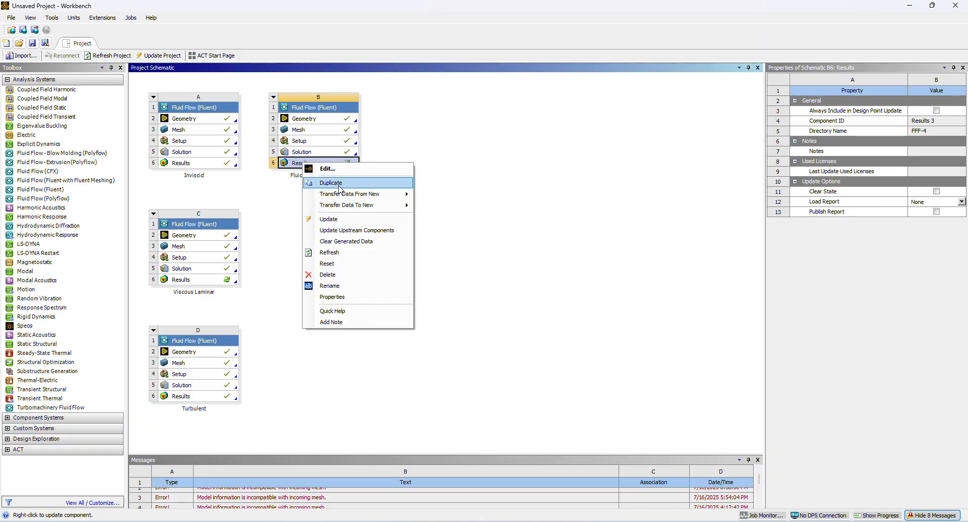
click(327, 168)
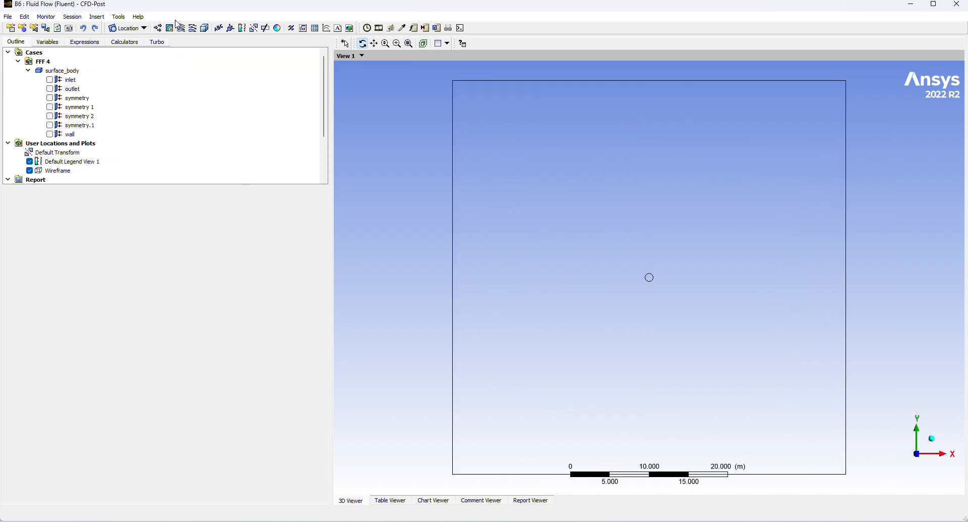
Insert Streamline 1 as a 3D velocity streamline starting from the inlet with 300 equally spaced points.
click(182, 28)
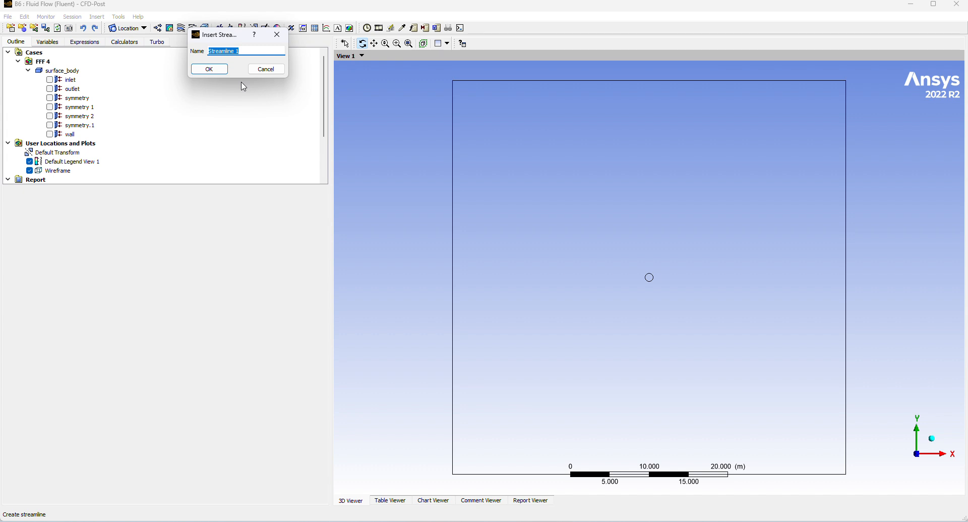
key(Return)
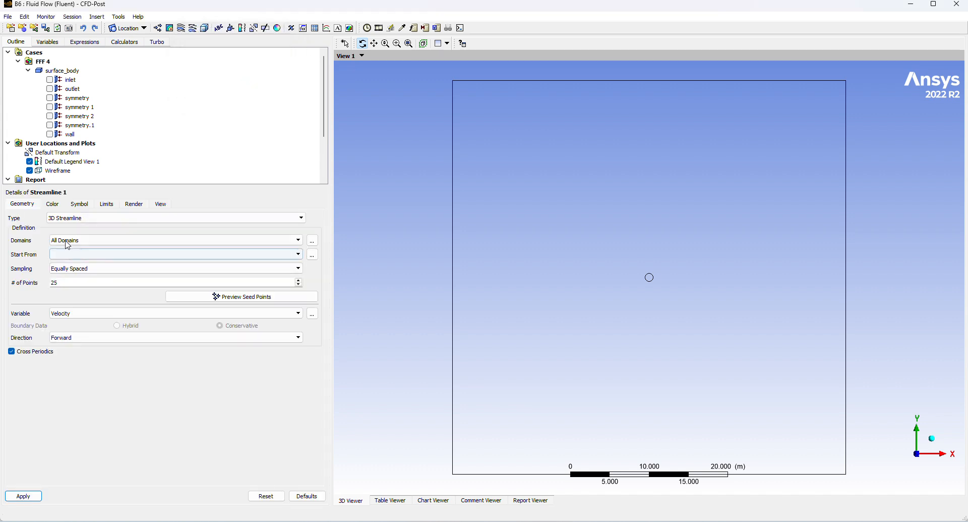
click(72, 253)
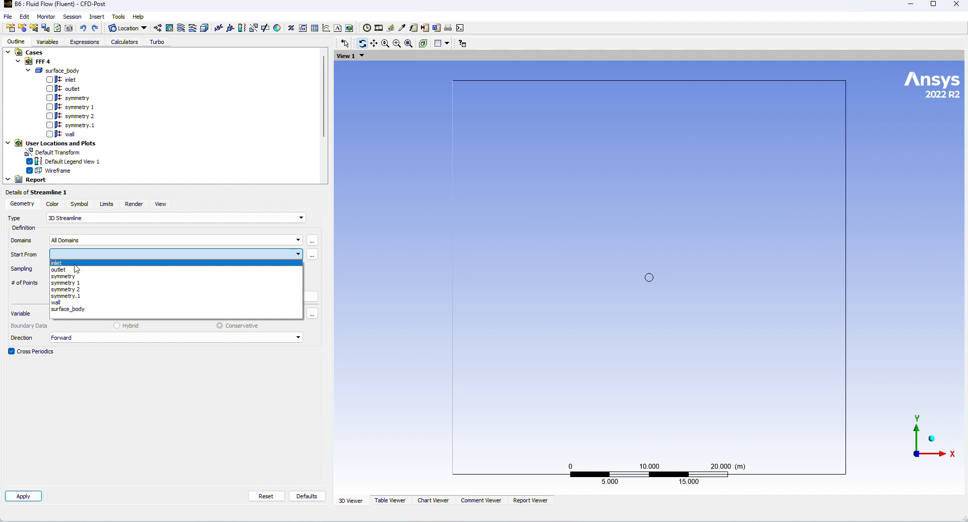
click(58, 262)
click(70, 281)
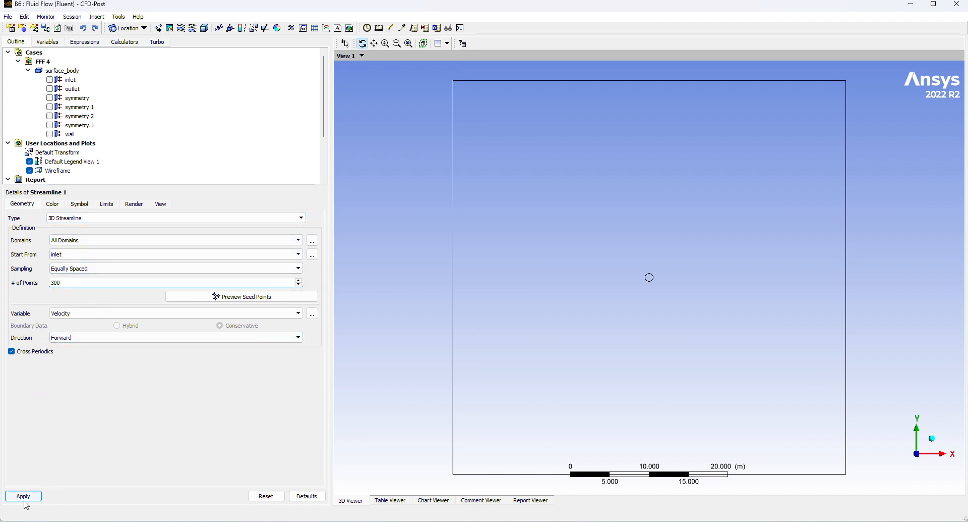
click(24, 499)
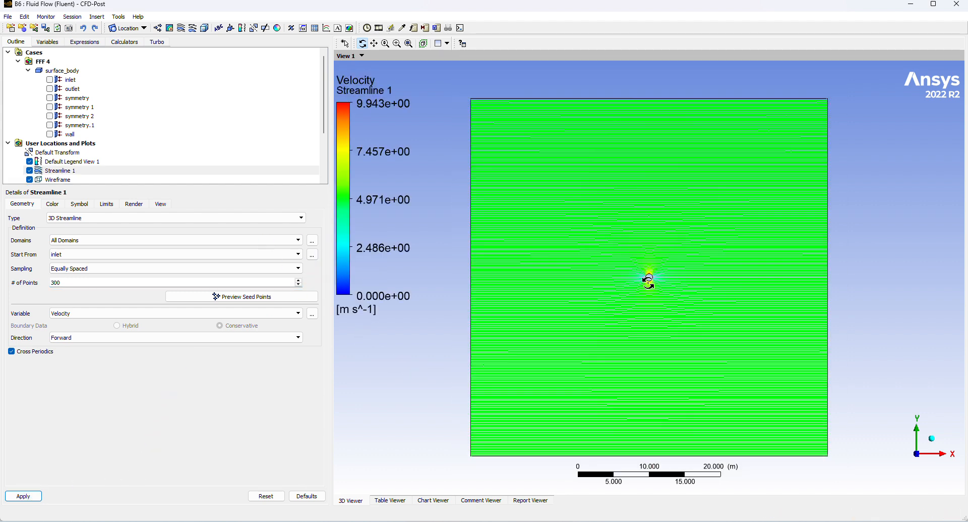
Examine the velocity streamlines around the circle up close and from a rotated view.
scroll(649, 282, up, 6)
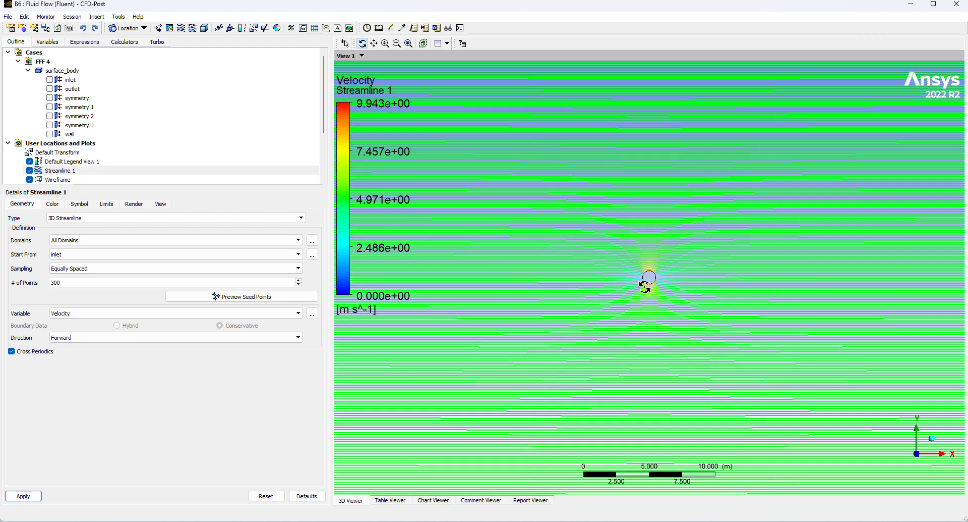
scroll(645, 287, up, 2)
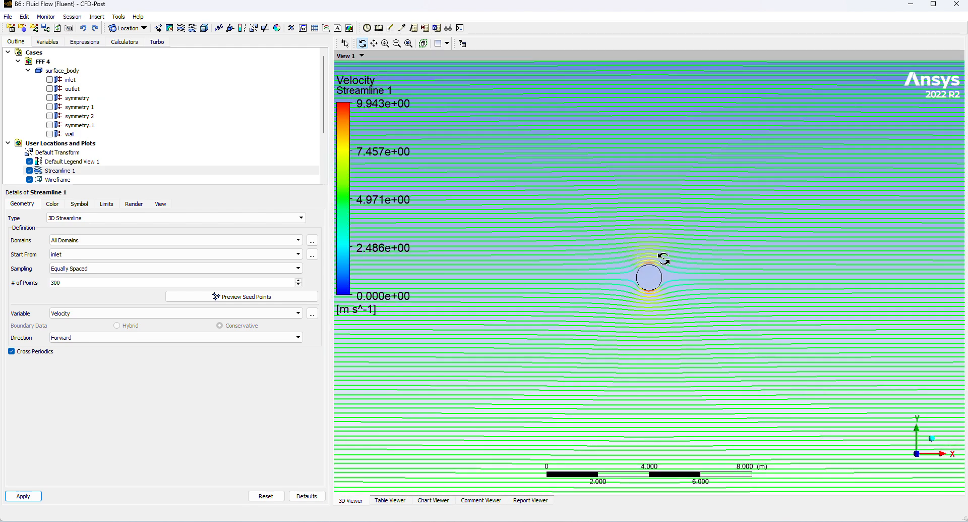
scroll(656, 259, up, 3)
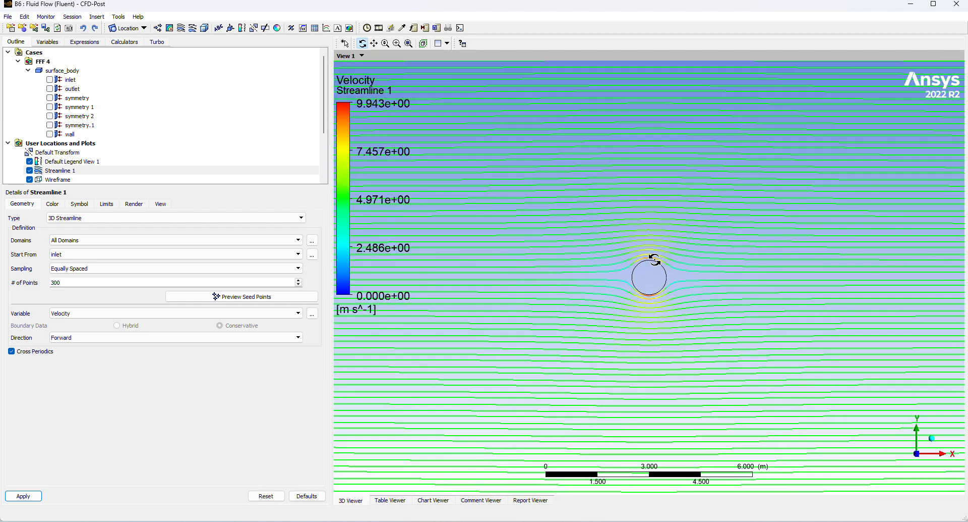
scroll(654, 259, up, 3)
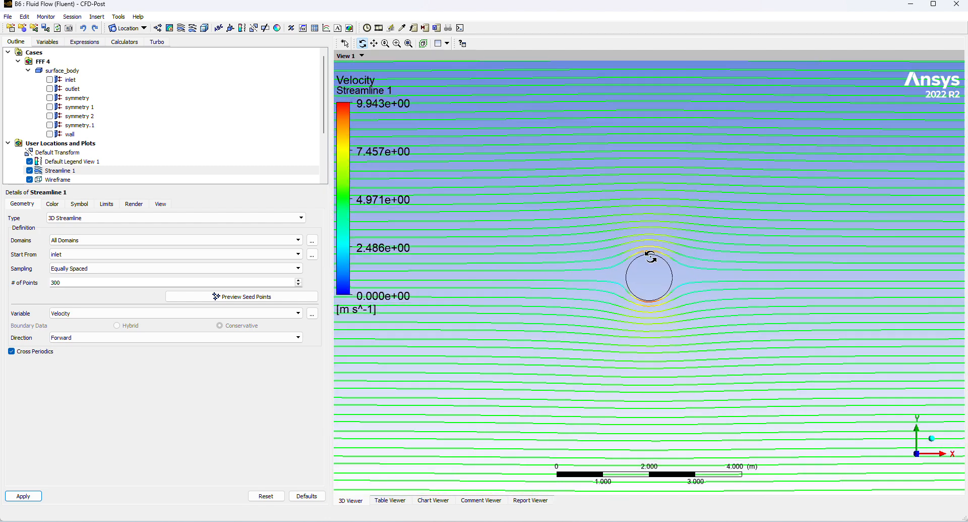
scroll(649, 275, down, 4)
mouse_move(649, 275)
mouse_down()
mouse_move(624, 343)
mouse_move(642, 280)
mouse_move(640, 308)
mouse_move(655, 328)
mouse_move(644, 307)
mouse_move(640, 320)
mouse_move(677, 299)
mouse_move(664, 364)
mouse_move(661, 268)
mouse_up()
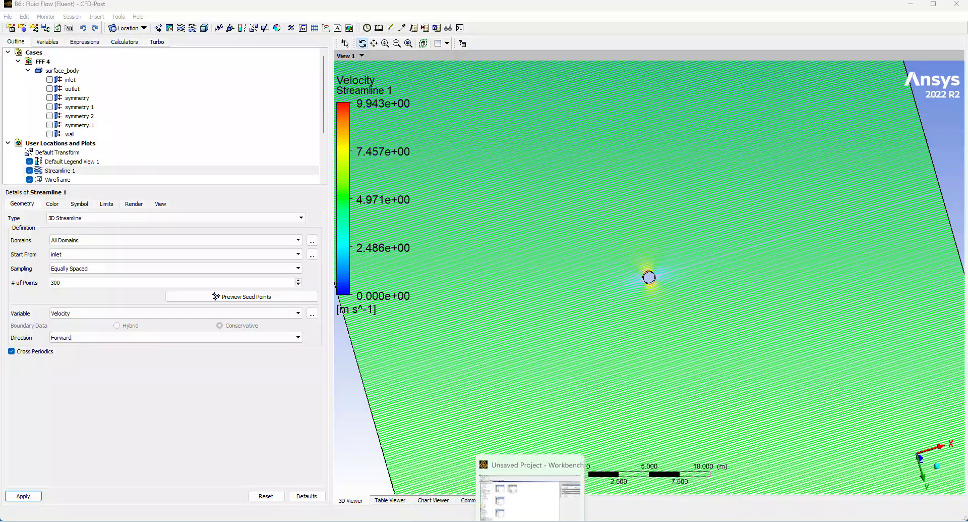
Switch back to Workbench and duplicate Fluent system B in the project schematic.
click(533, 520)
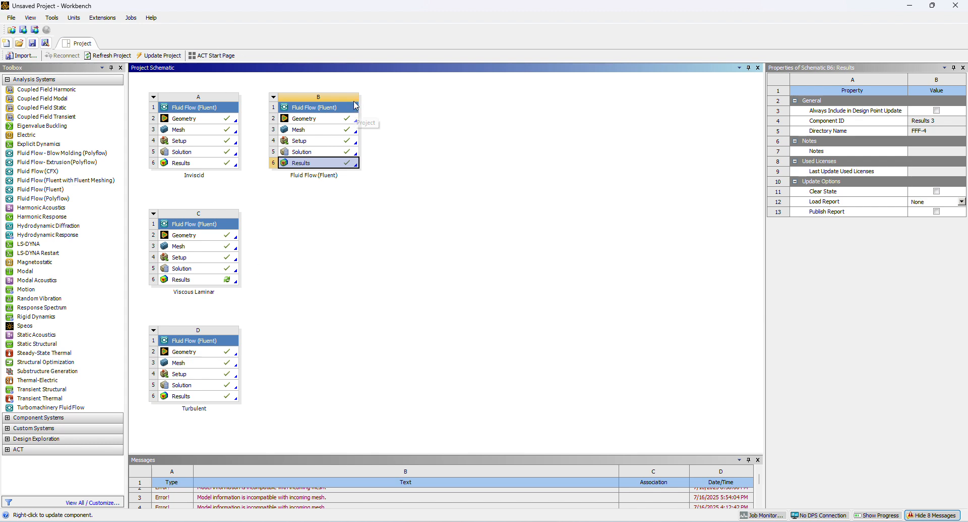
click(274, 98)
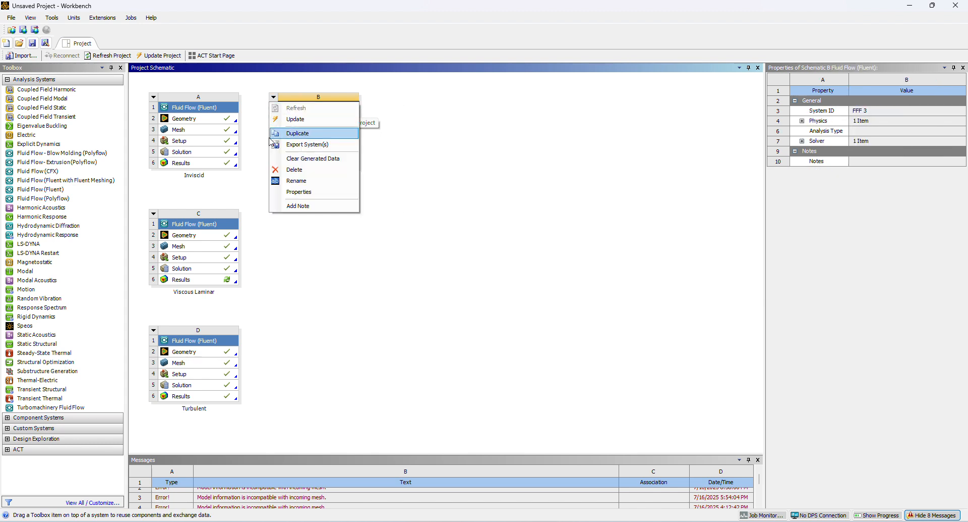
click(316, 133)
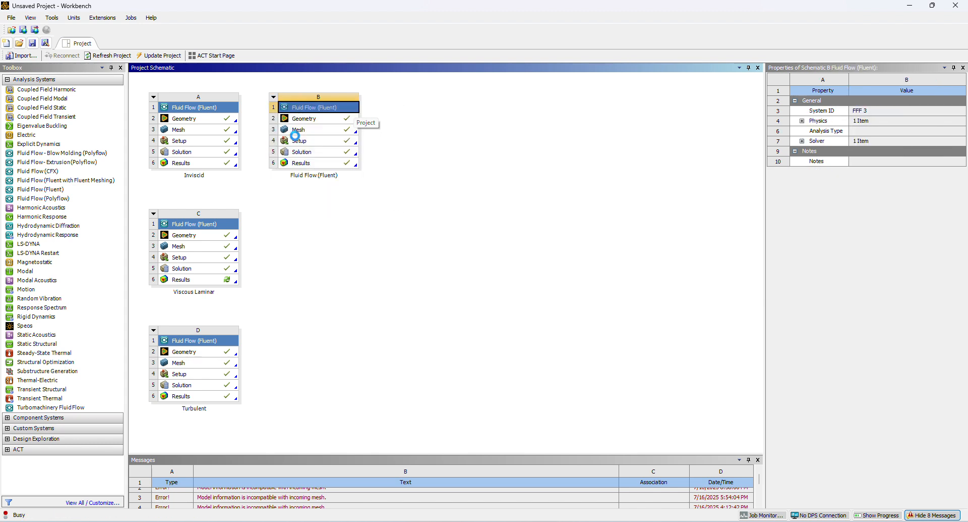
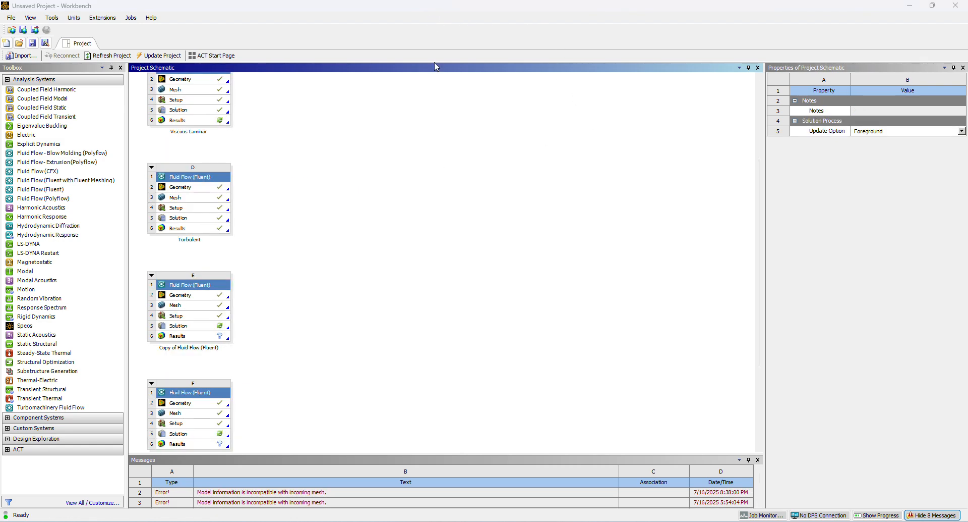
Open the Setup of system E, the copied Fluid Flow (Fluent) system, and start its Fluent solver session.
ctrl+scroll(316, 277, down, 4)
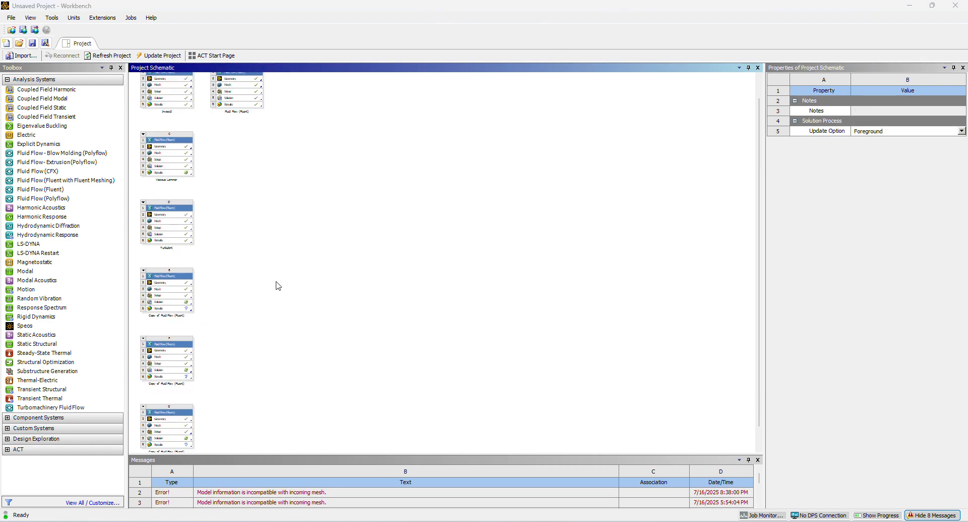
ctrl+scroll(272, 286, up, 2)
ctrl+scroll(177, 293, up, 1)
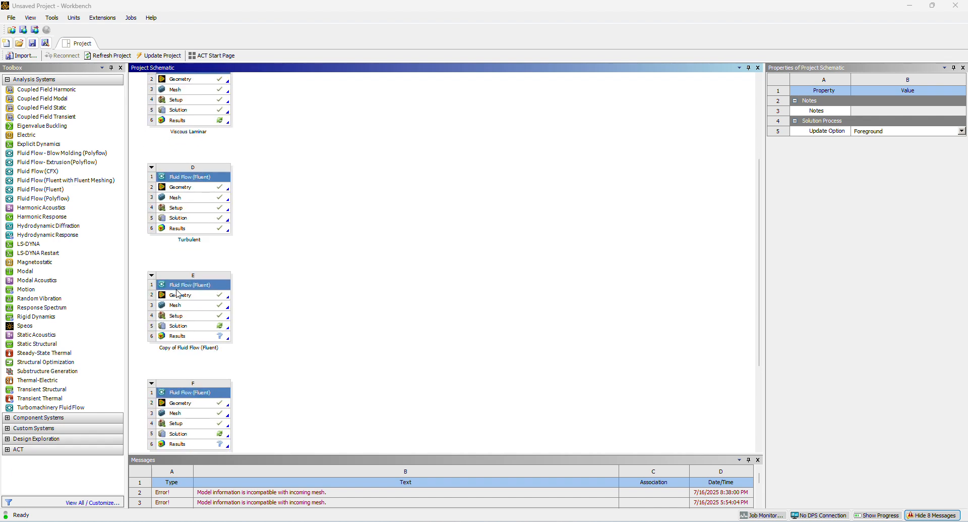
click(181, 316)
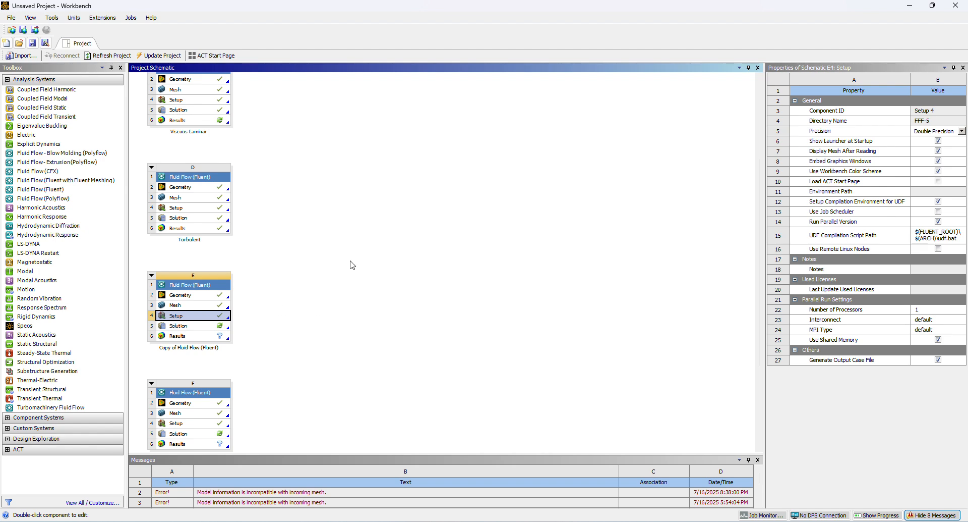
ctrl+scroll(352, 208, down, 3)
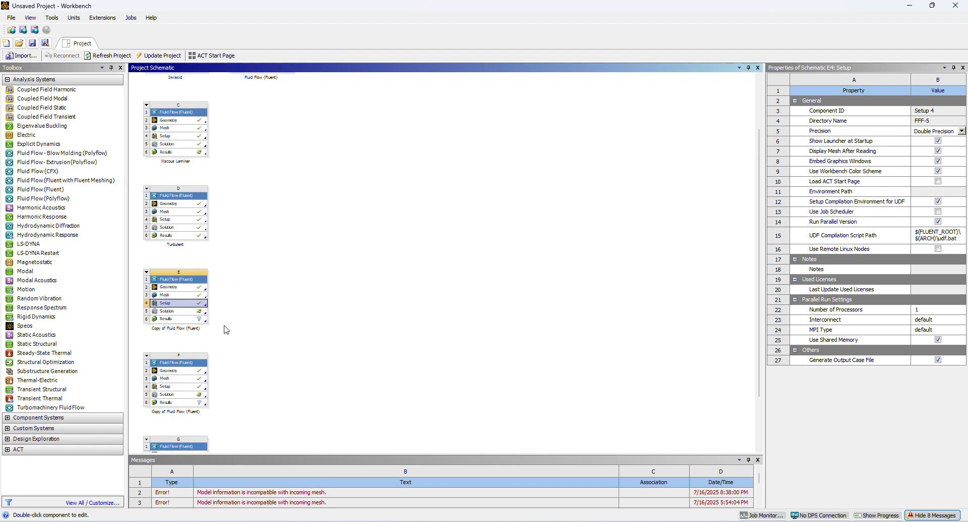
ctrl+scroll(192, 291, up, 2)
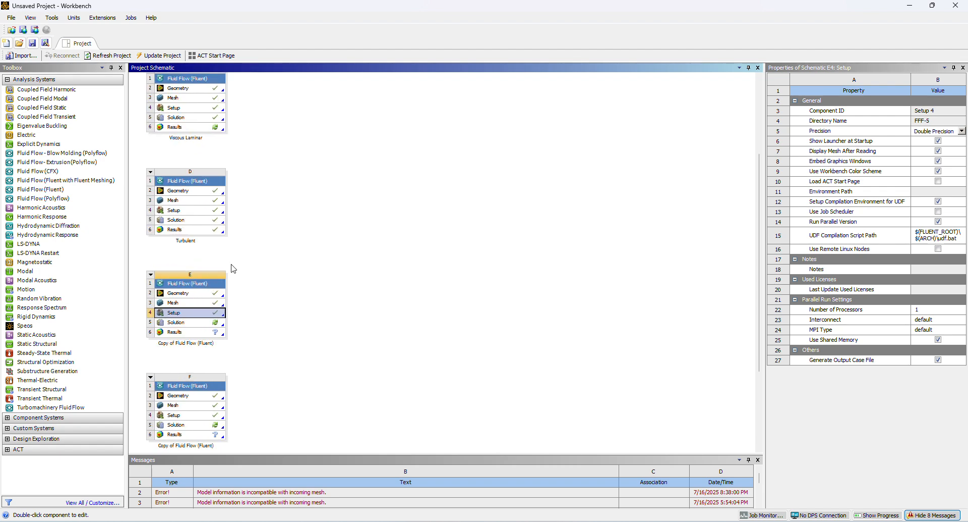
double_click(186, 313)
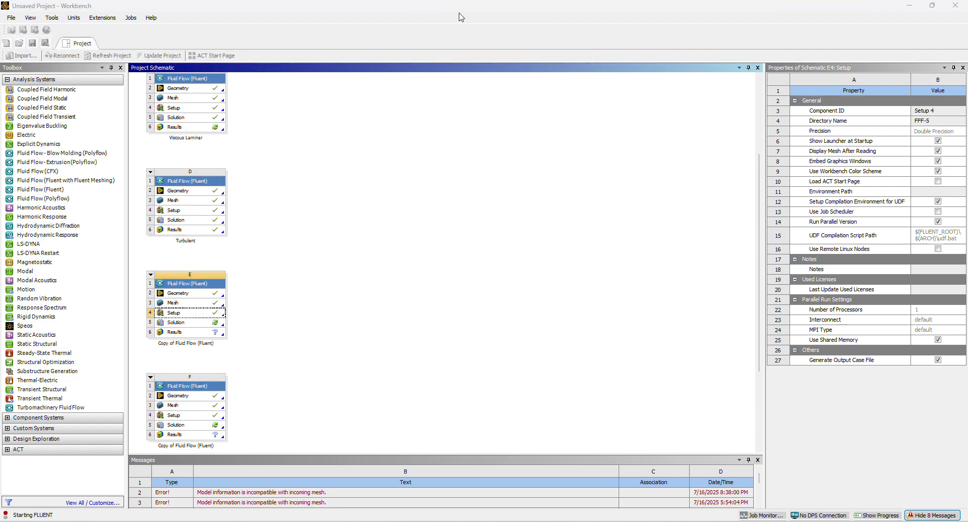
click(462, 345)
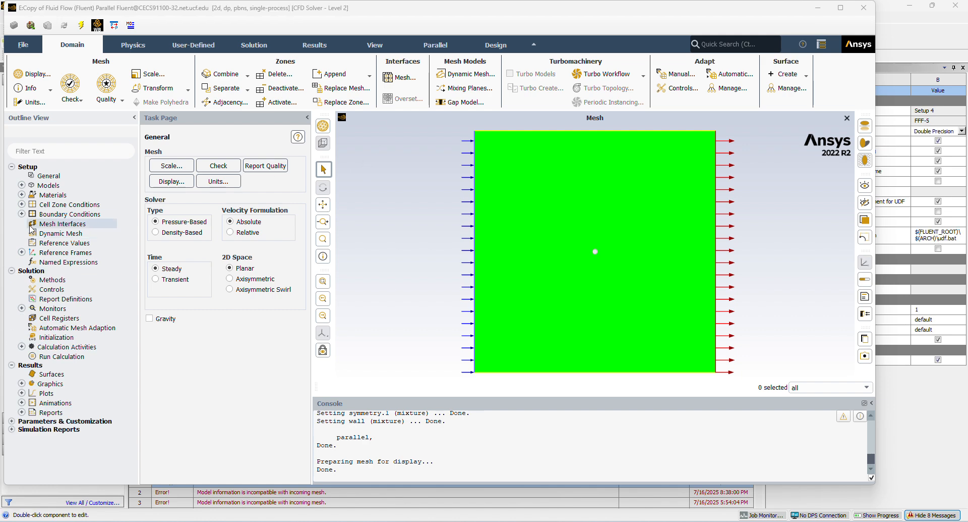
Set the viscous model to Laminar.
click(22, 185)
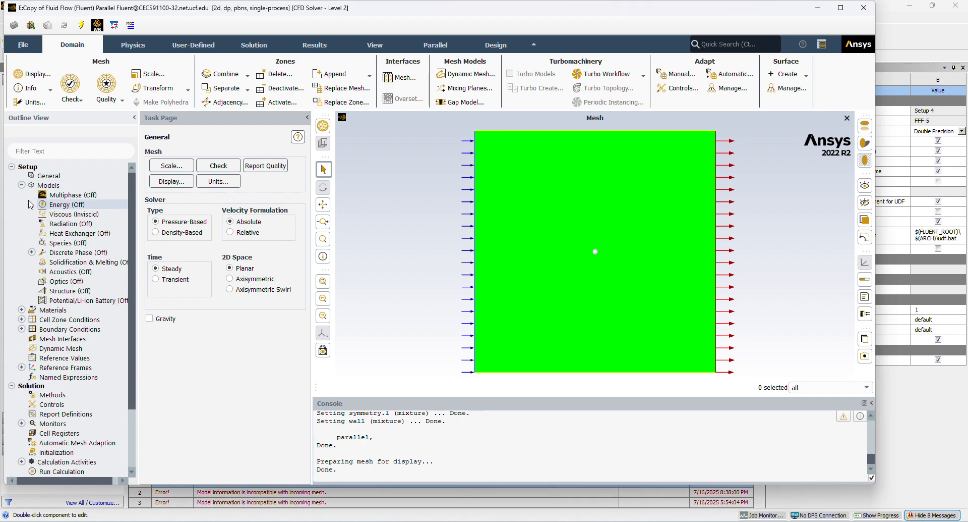
double_click(70, 215)
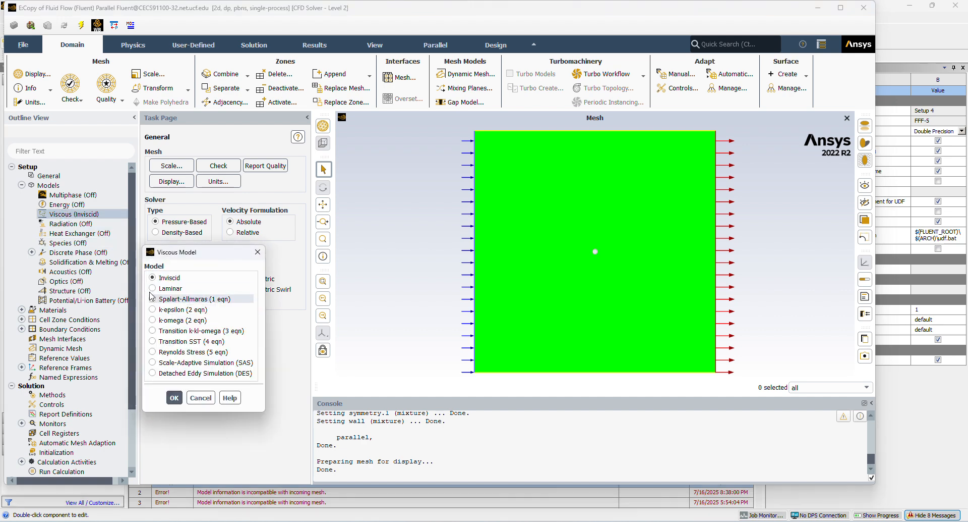
click(170, 288)
click(174, 398)
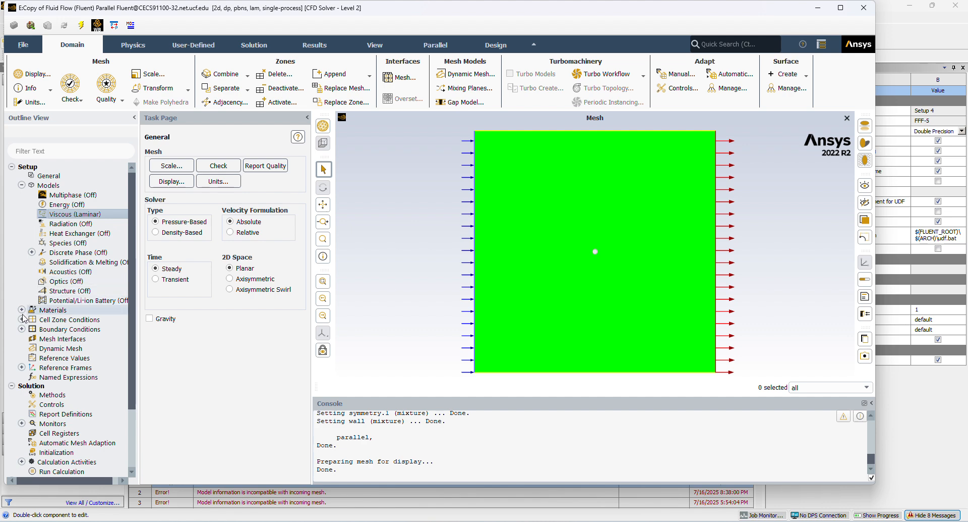
Set the viscosity of the fluid material air to a constant 0.025 kg/(m s) and apply the change.
scroll(23, 315, down, 1)
click(21, 282)
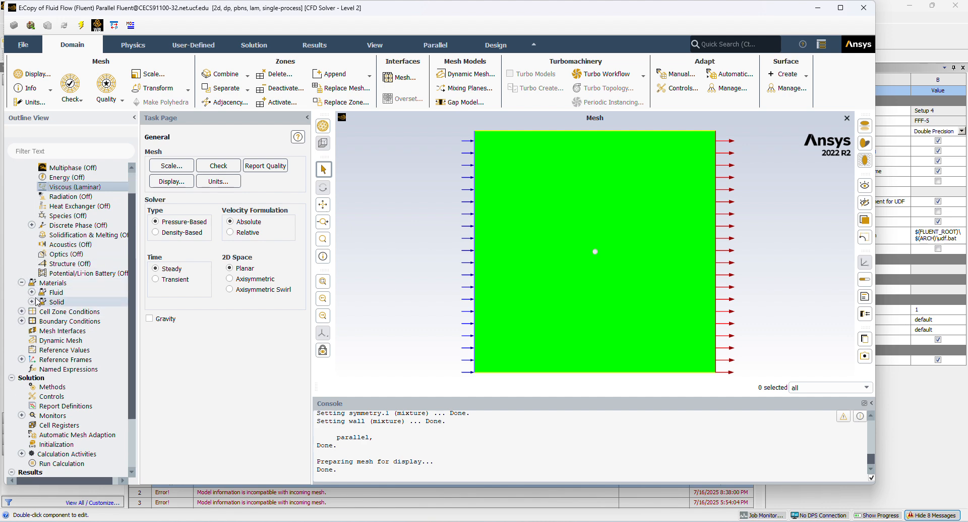
click(31, 293)
double_click(62, 301)
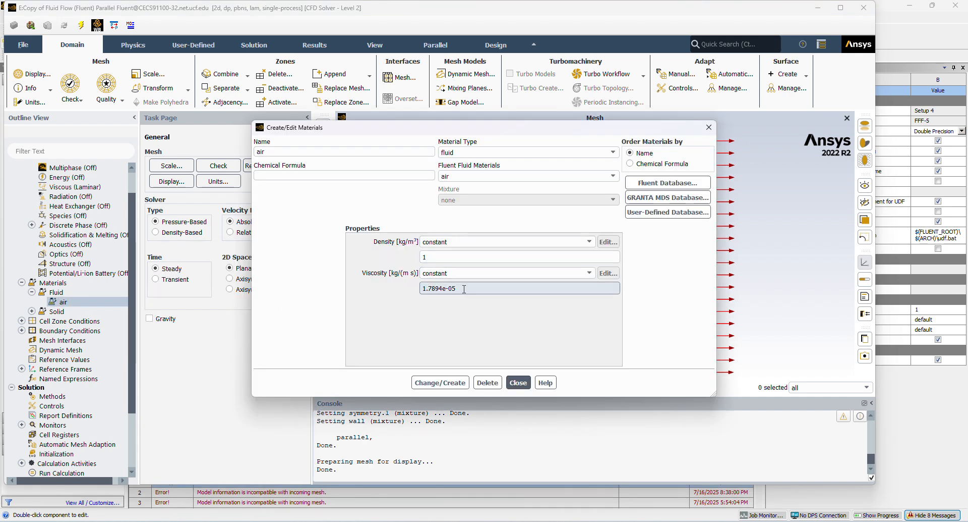
click(427, 18)
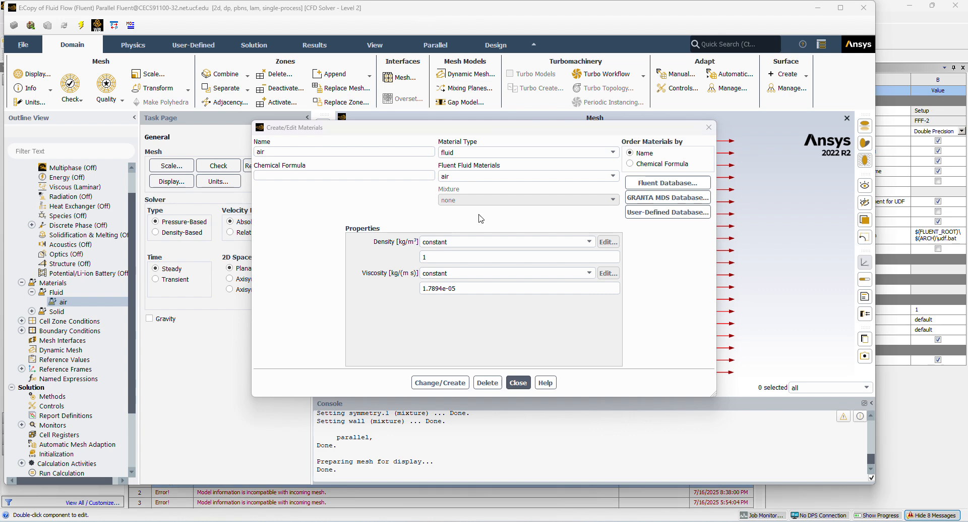
double_click(462, 289)
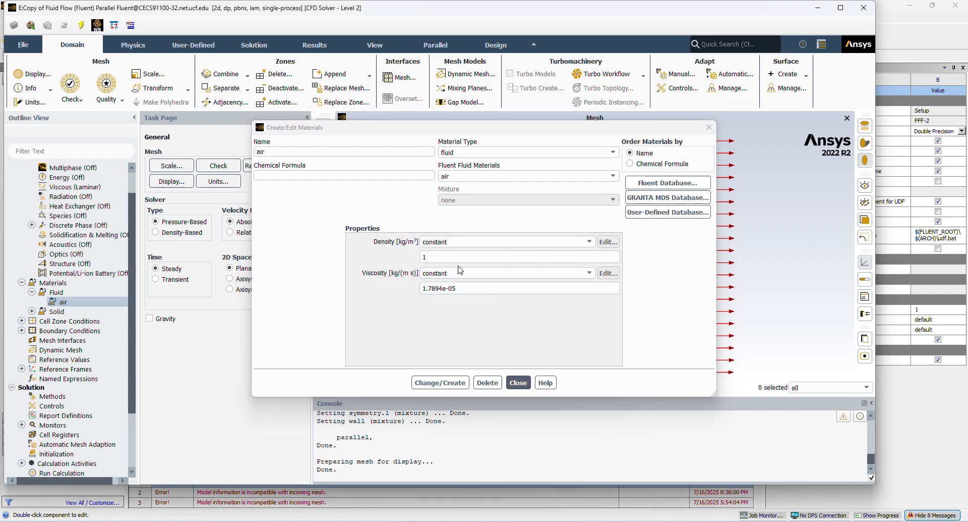
triple_click(460, 291)
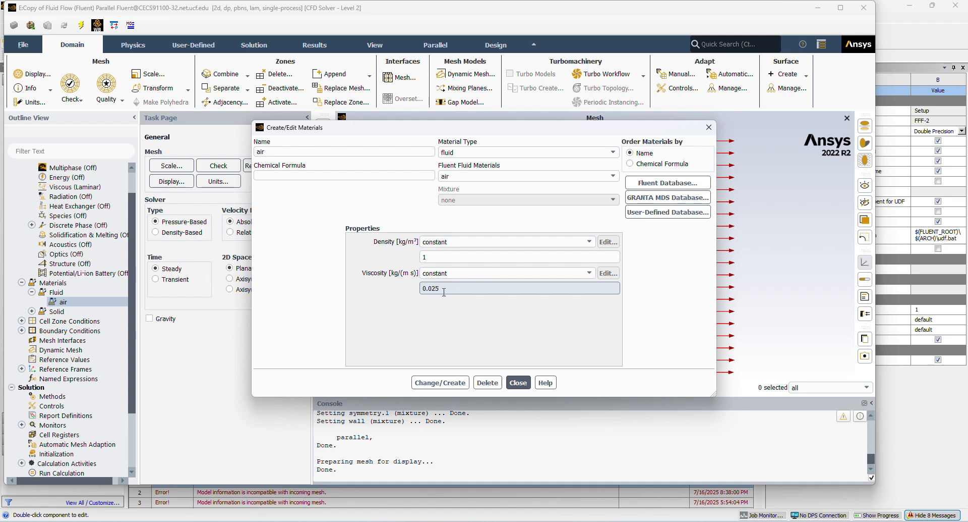
text(0.025)
click(440, 382)
click(519, 382)
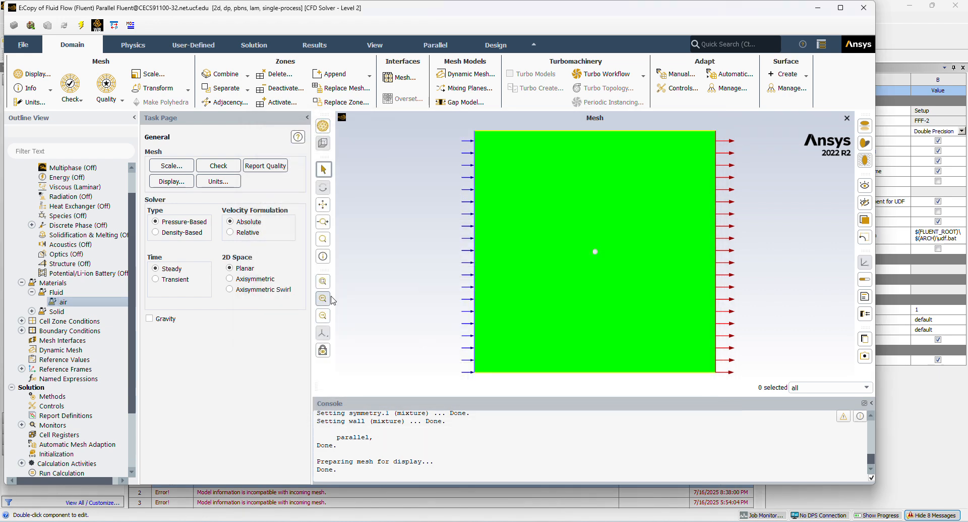
Review the velocity magnitude and other momentum settings of the inlet boundary condition.
scroll(60, 278, up, 2)
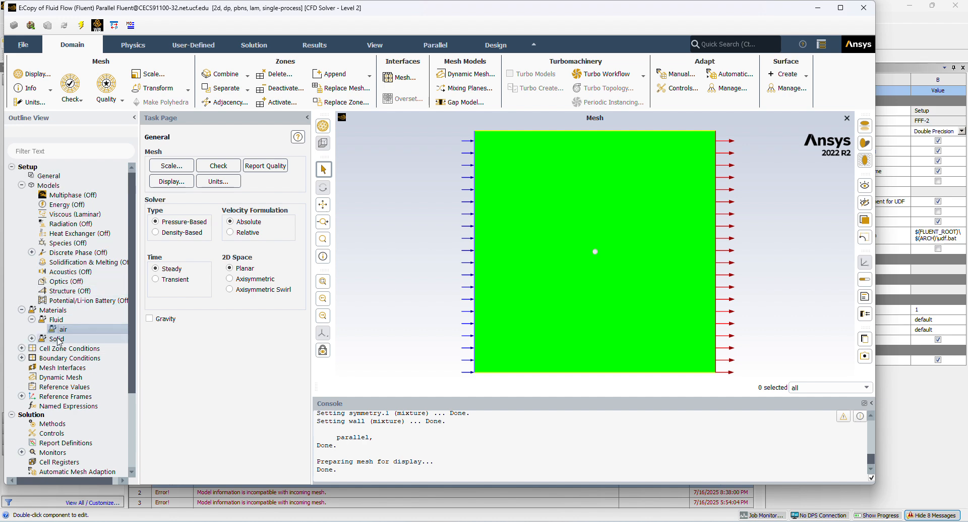
scroll(59, 342, down, 2)
click(57, 282)
click(22, 292)
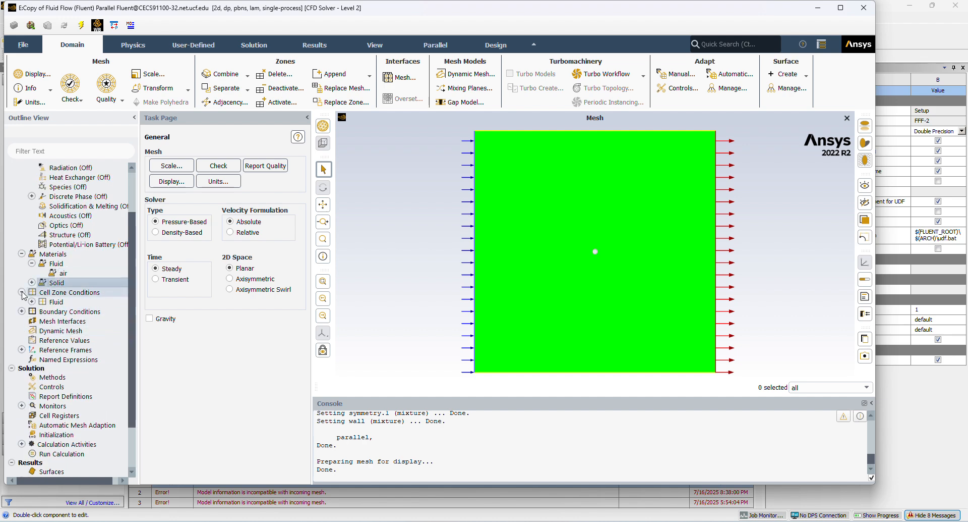
click(22, 311)
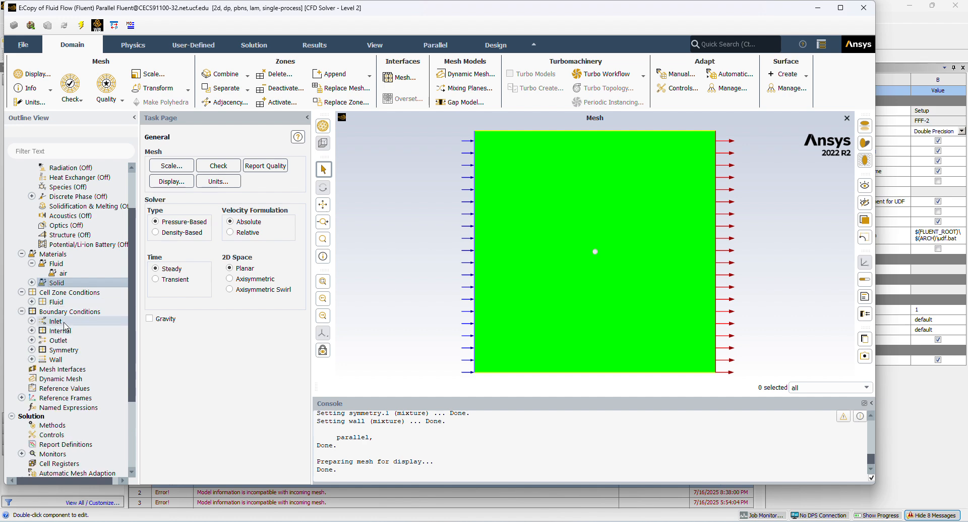
click(31, 322)
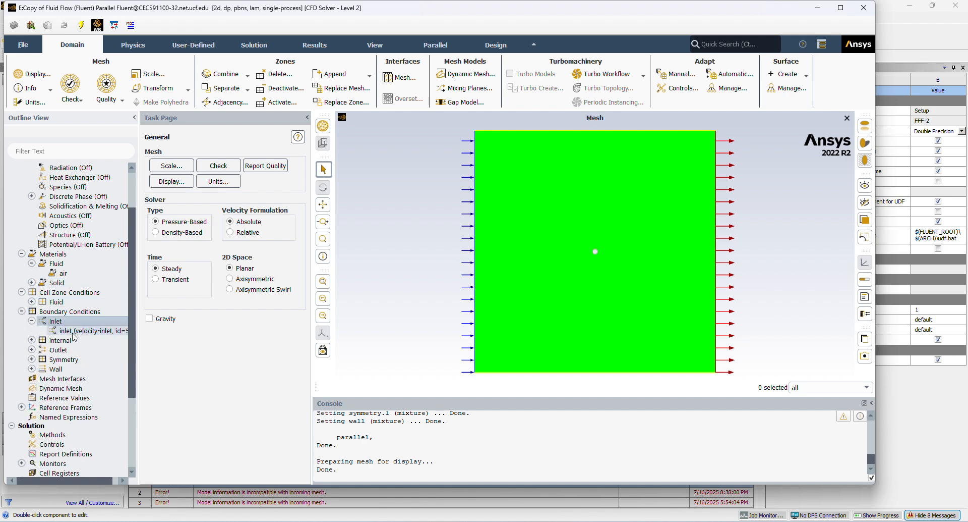
right_click(71, 331)
click(90, 338)
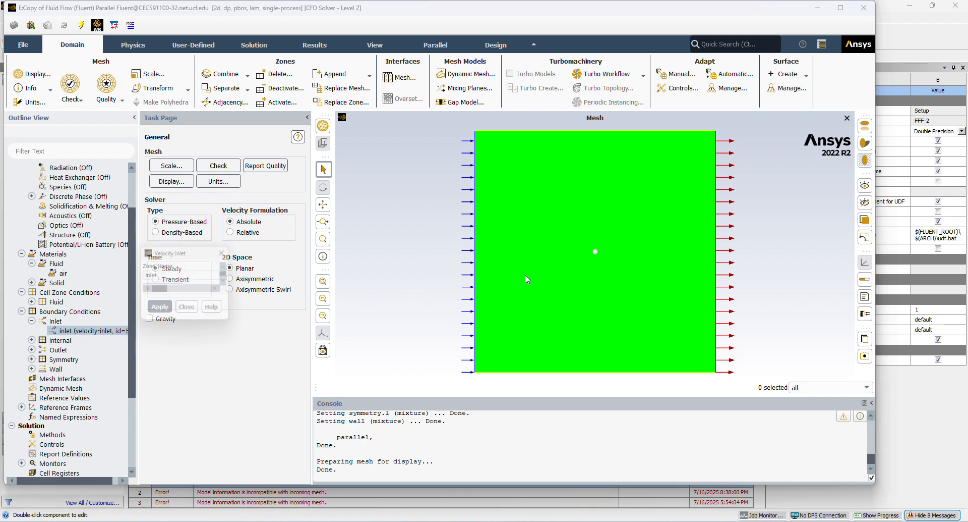
click(271, 384)
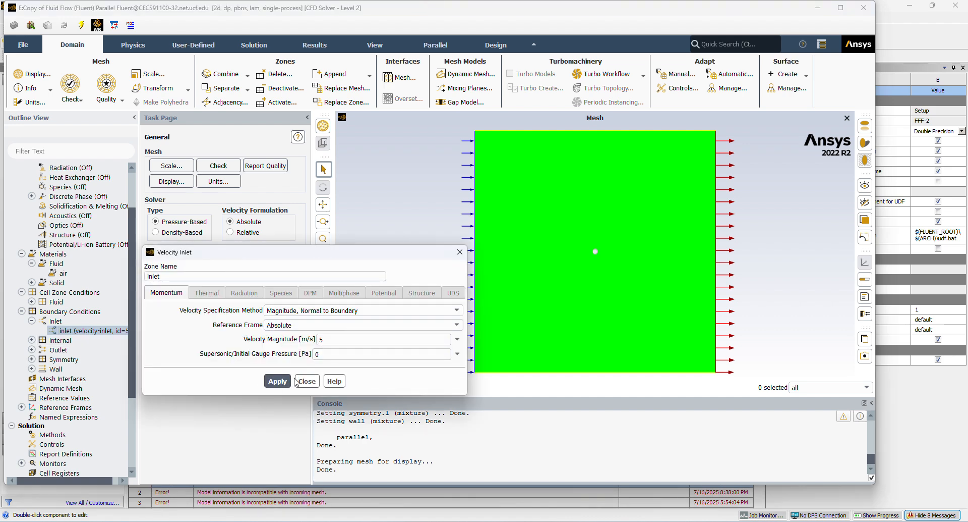
click(307, 381)
Run the calculation for the laminar case.
scroll(74, 396, down, 4)
right_click(74, 397)
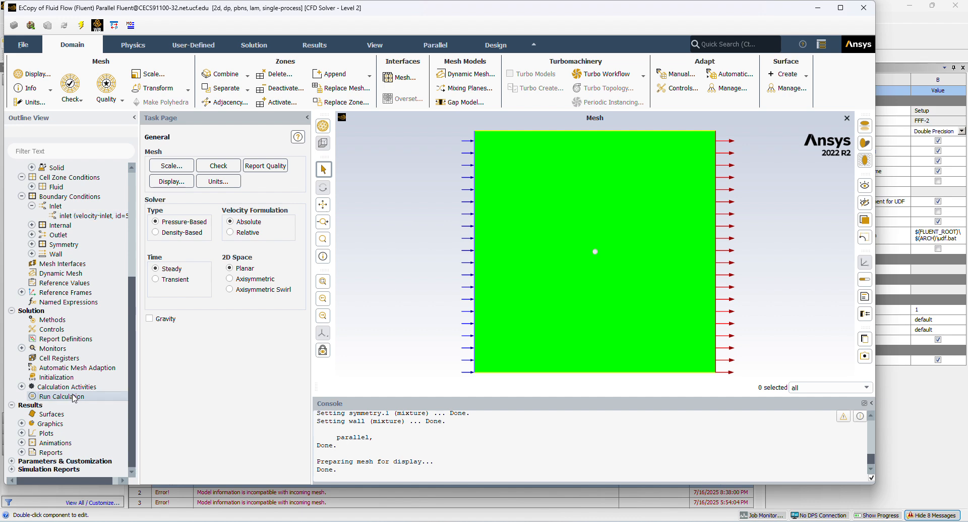
click(109, 424)
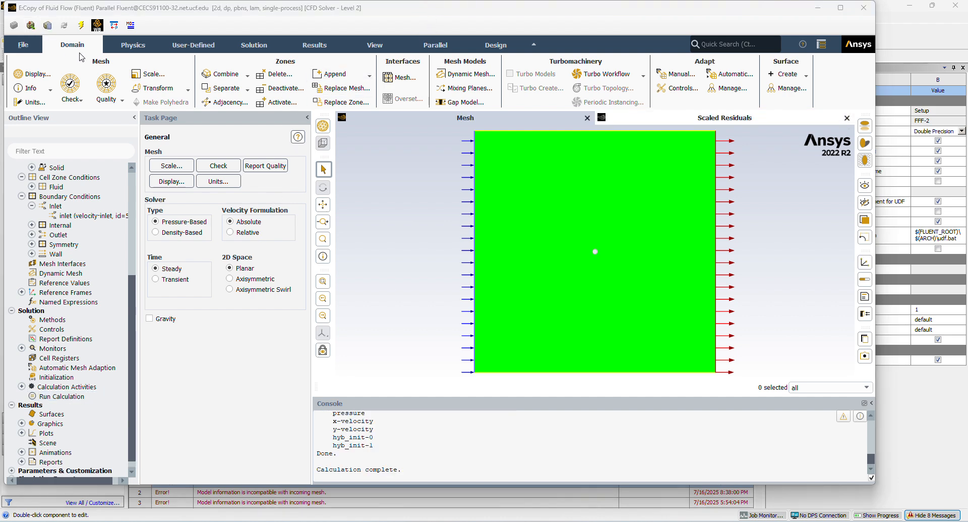
Display filled static pressure contours on all surfaces and inspect the pressure field around the circle.
click(142, 47)
click(206, 44)
click(236, 48)
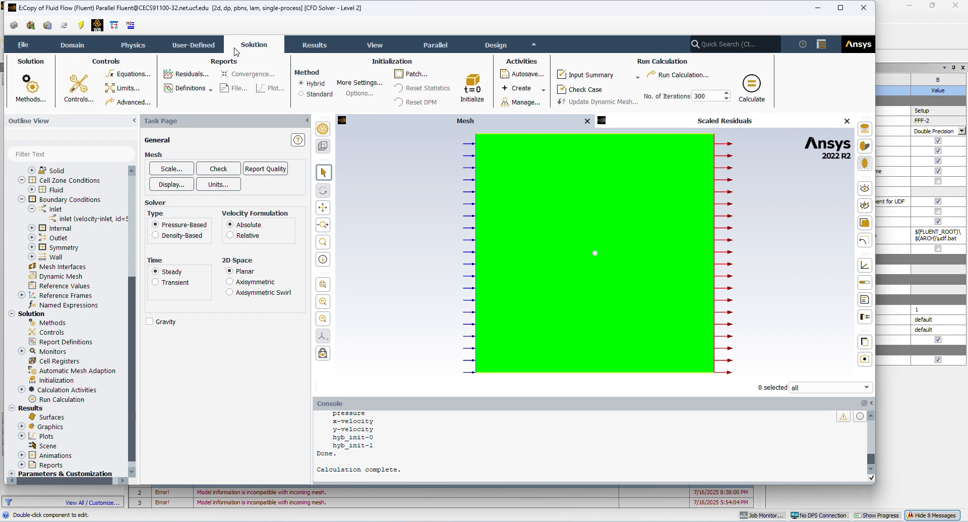
click(302, 46)
click(92, 92)
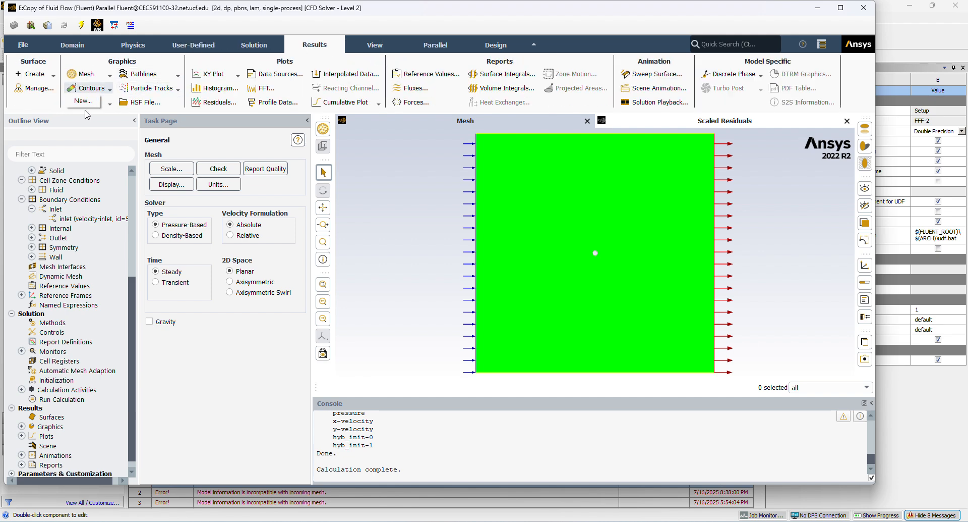
click(86, 102)
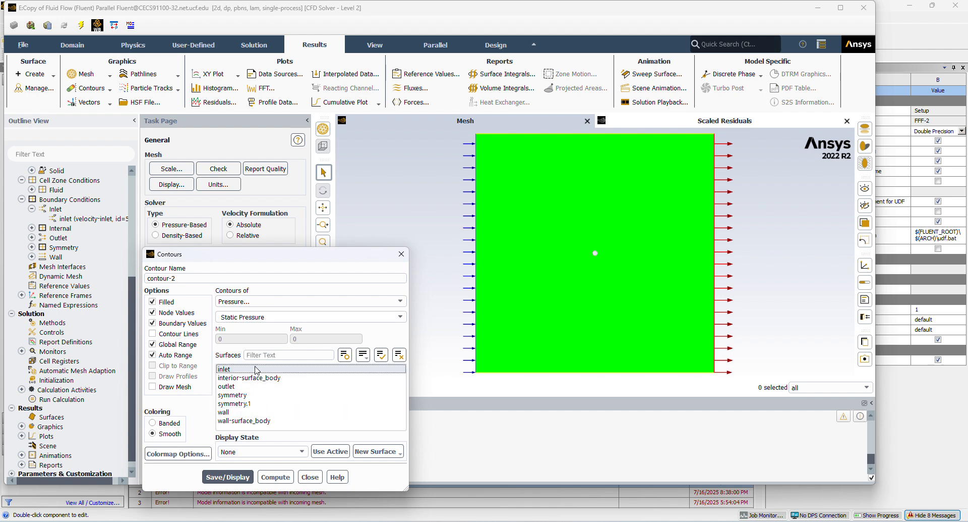
drag(255, 369, 261, 427)
click(228, 477)
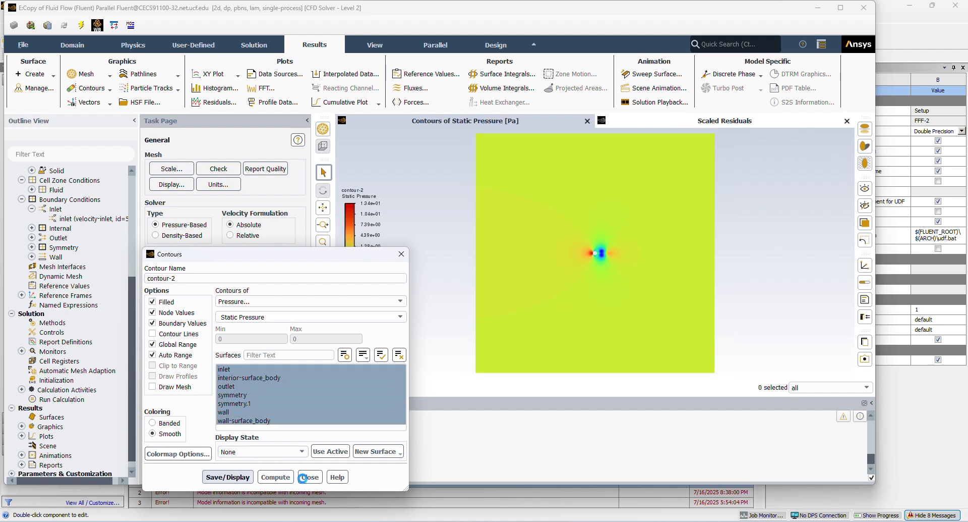
click(310, 476)
scroll(609, 257, up, 5)
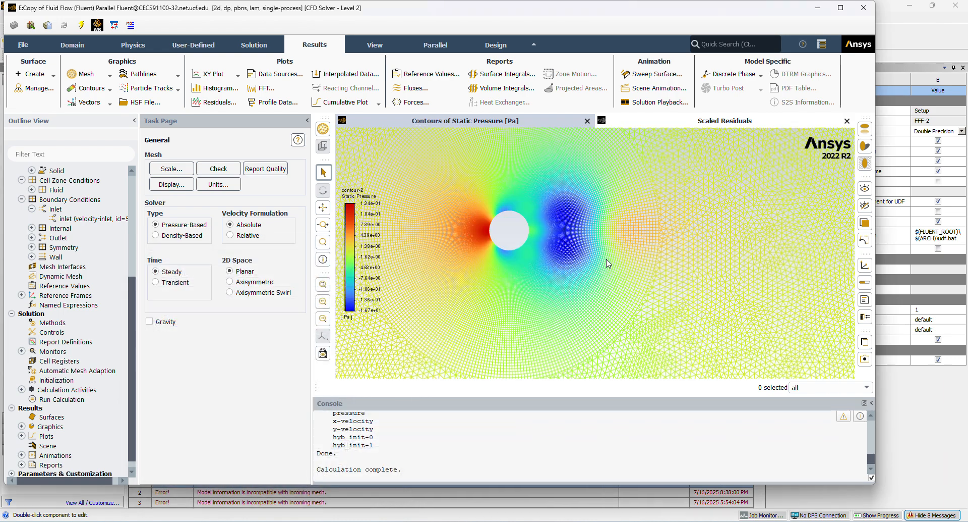
scroll(569, 242, down, 10)
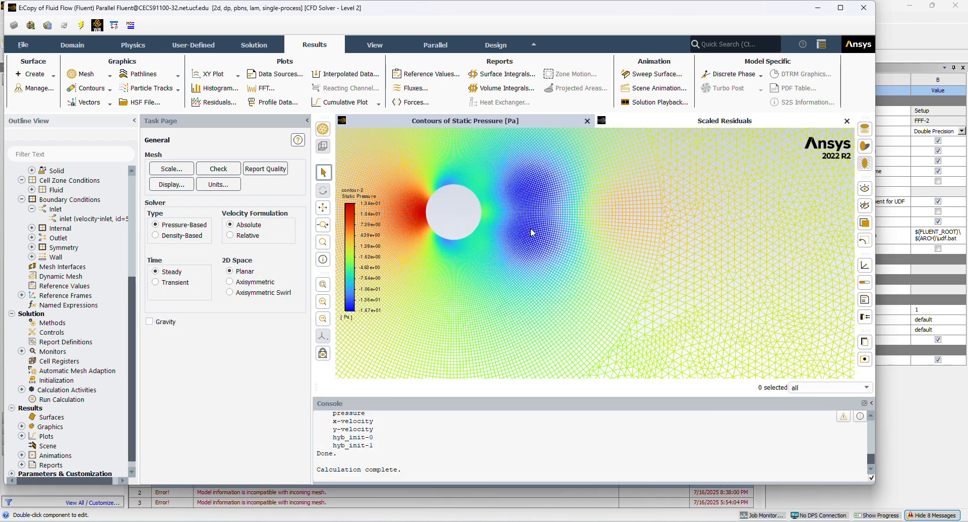
scroll(532, 239, up, 8)
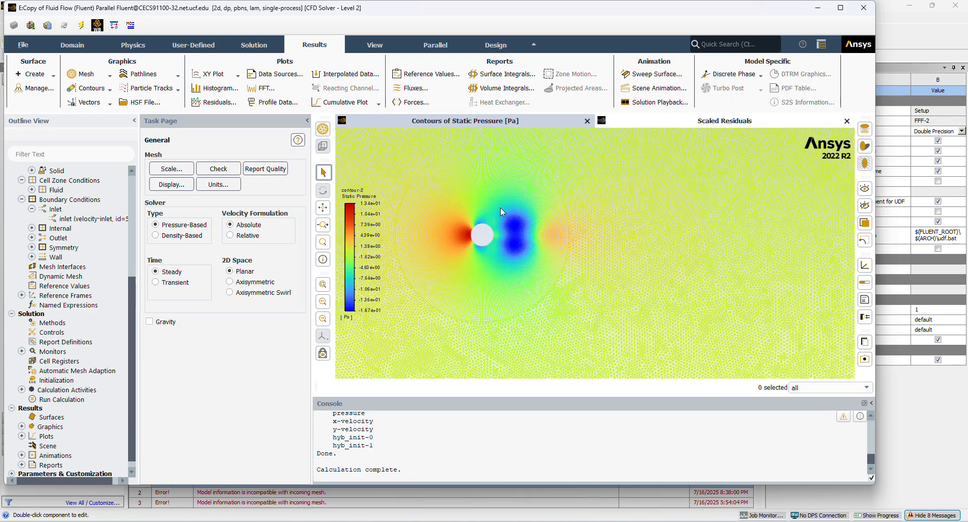
scroll(505, 236, down, 6)
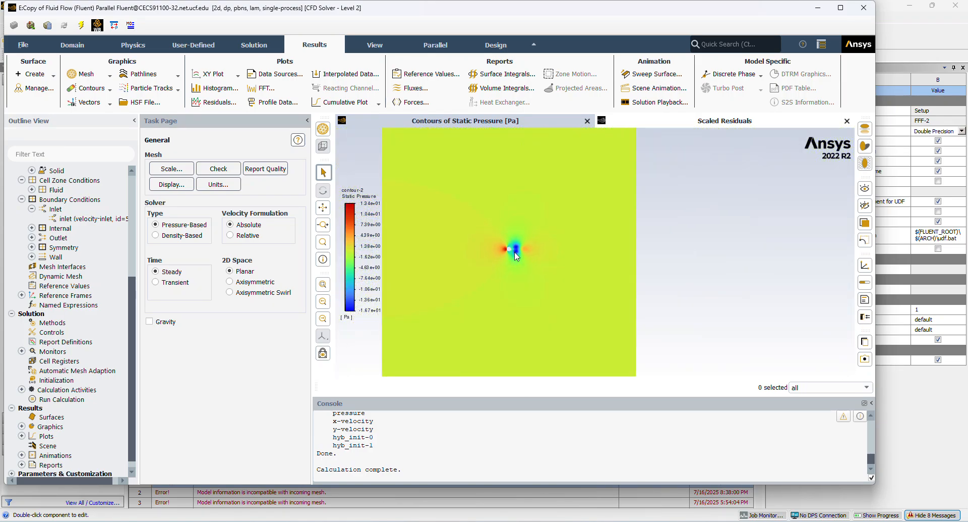
Display filled velocity magnitude contours on all surfaces and inspect the flow and wake behind the circle.
click(91, 91)
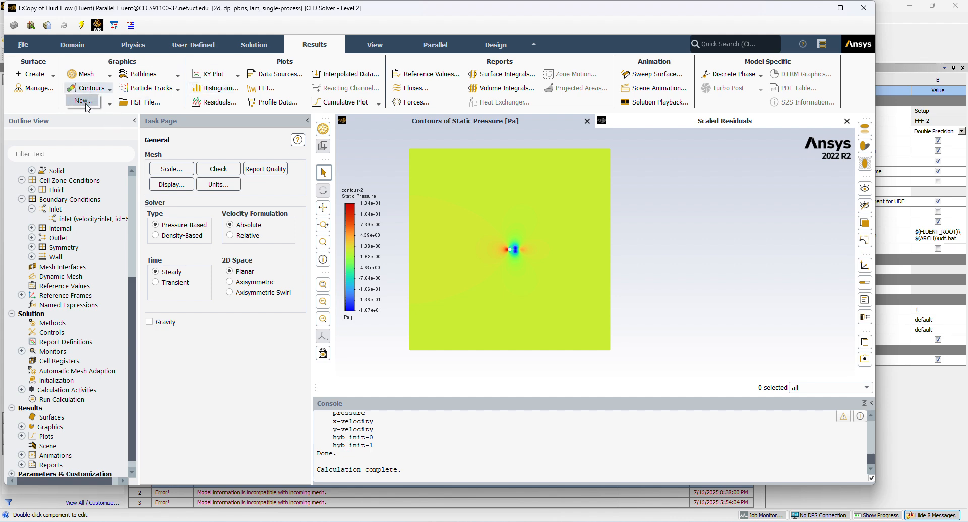
click(85, 102)
drag(257, 370, 272, 422)
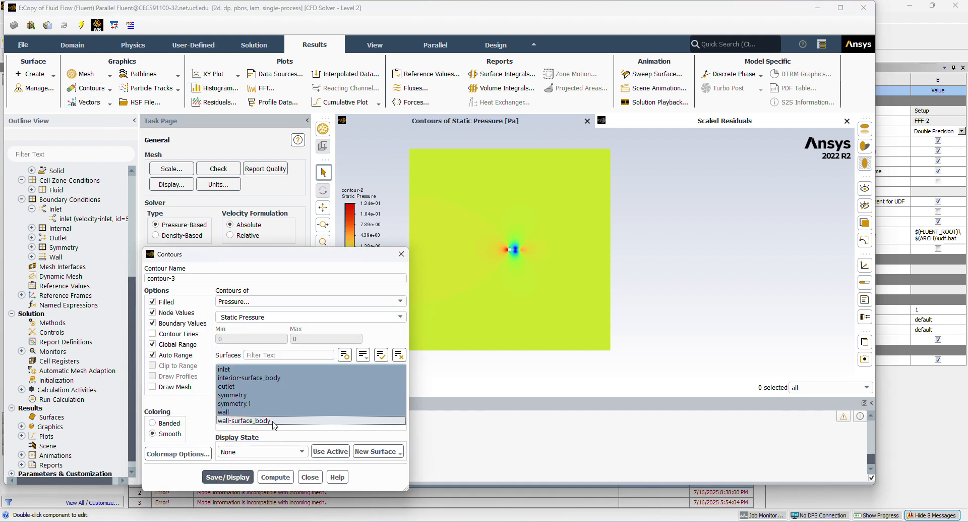
click(247, 300)
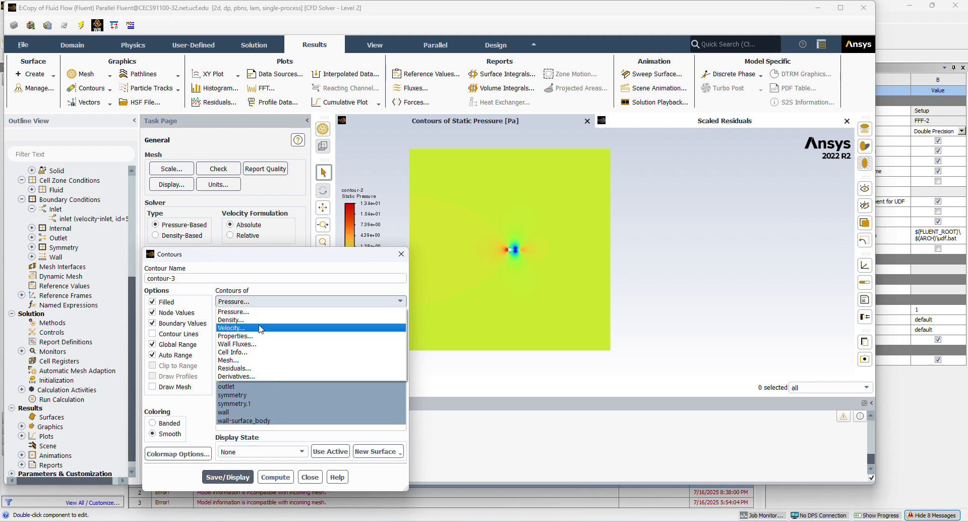
click(261, 328)
click(209, 479)
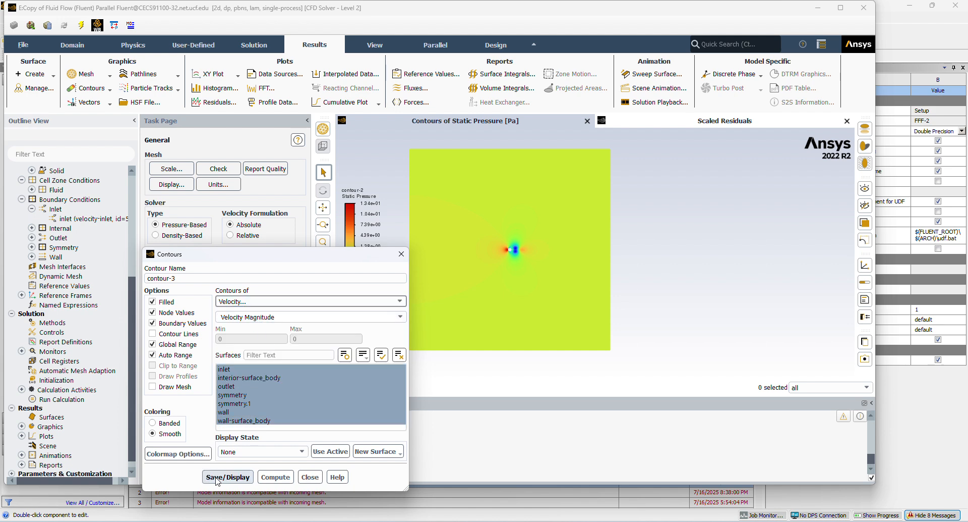
click(310, 477)
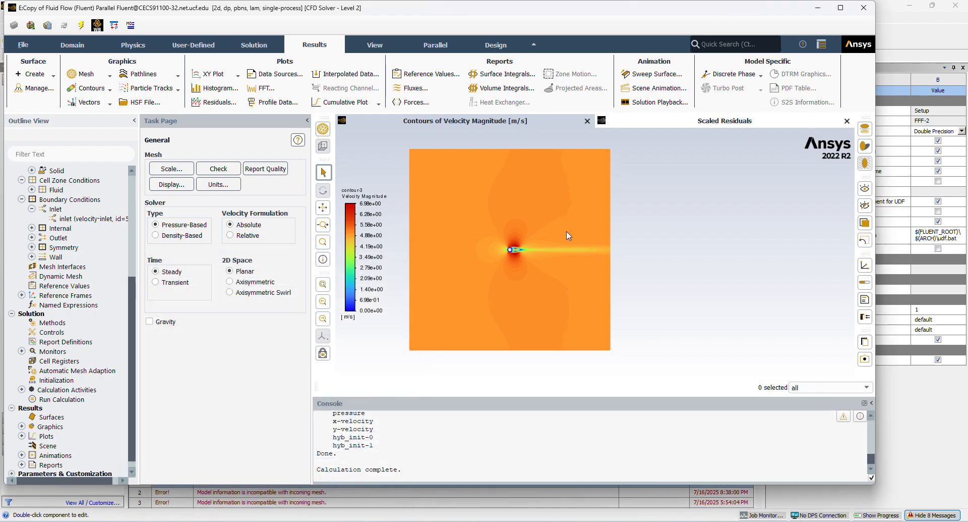
scroll(567, 231, up, 10)
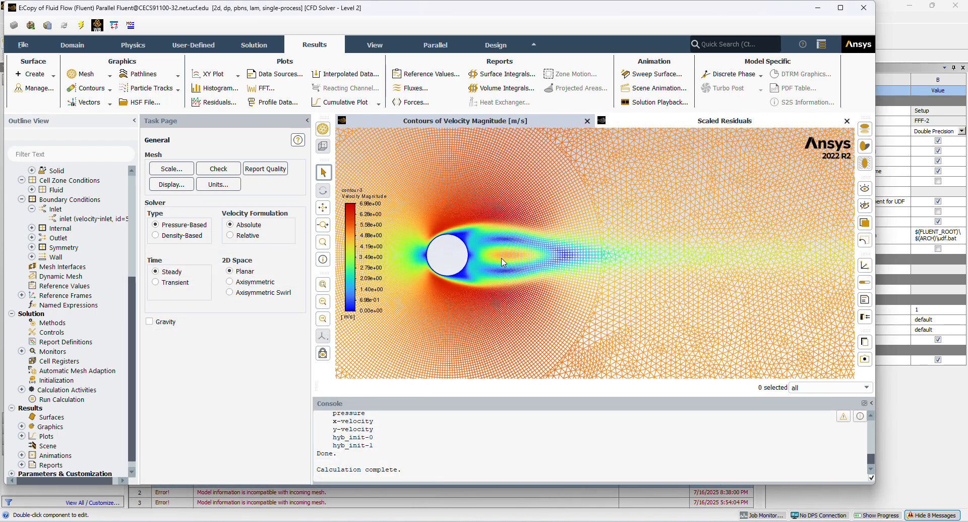
scroll(504, 265, down, 10)
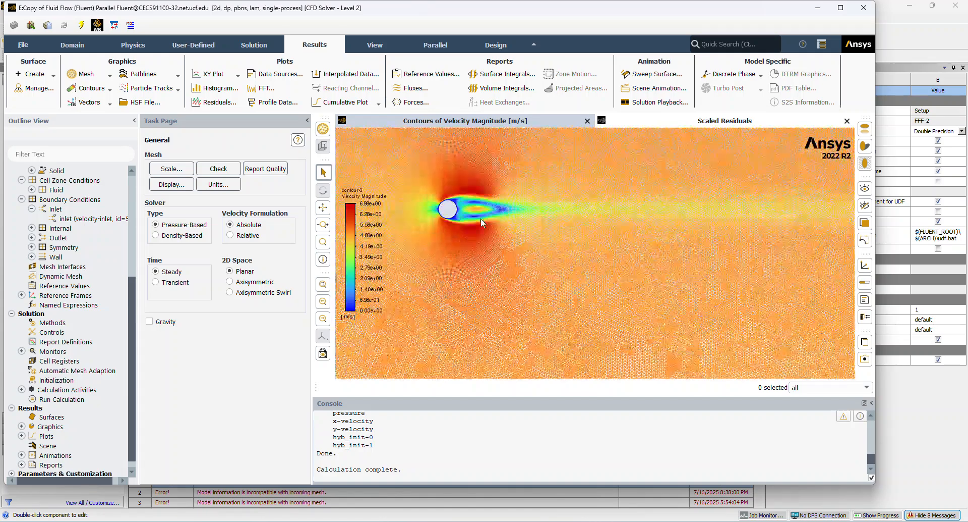
scroll(464, 187, up, 5)
scroll(454, 167, down, 6)
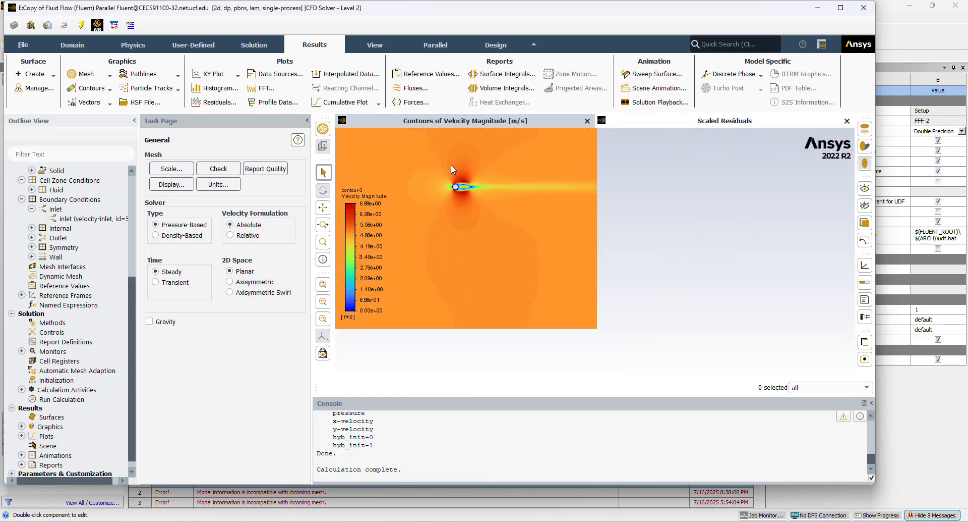
scroll(451, 164, up, 2)
scroll(64, 403, down, 1)
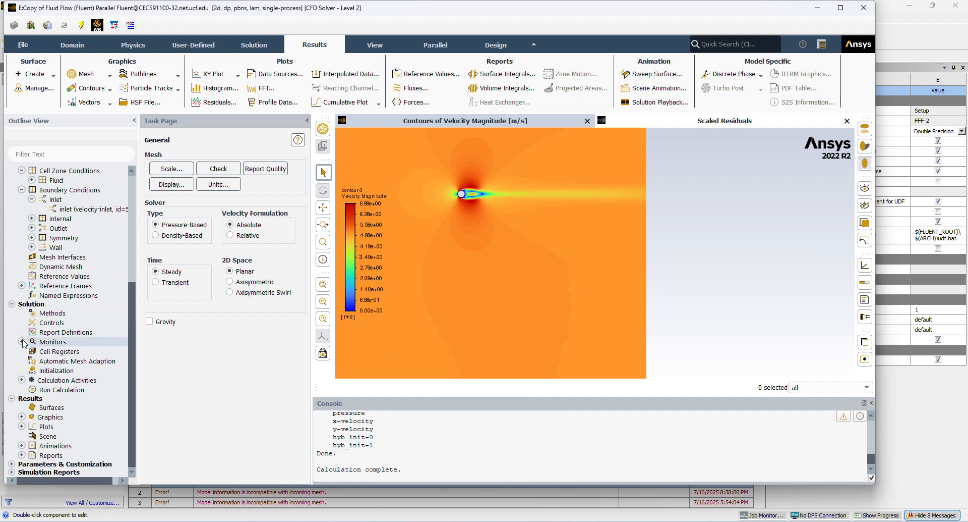
Create an XY plot of the pressure coefficient against X position along the wall surface.
click(21, 341)
click(21, 342)
scroll(23, 343, up, 2)
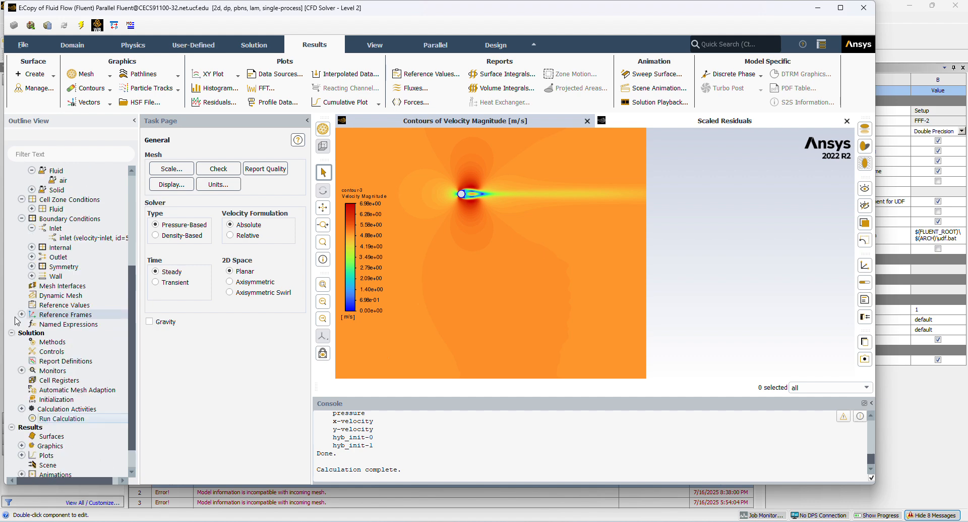
scroll(35, 337, down, 2)
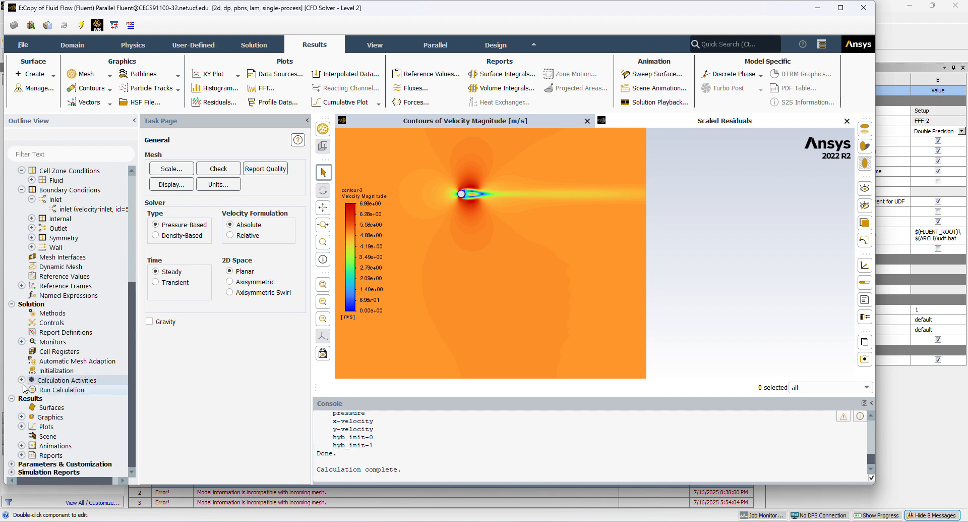
click(21, 426)
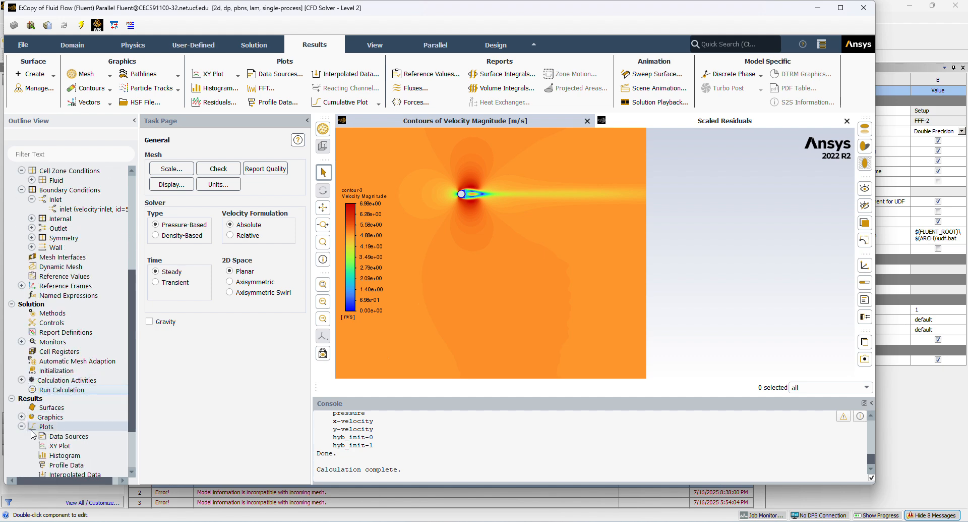
double_click(55, 446)
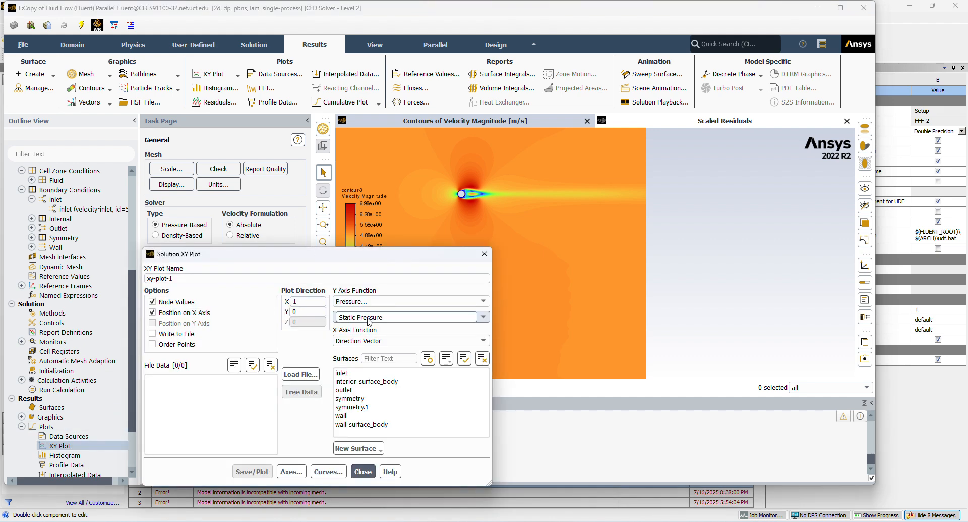
click(367, 415)
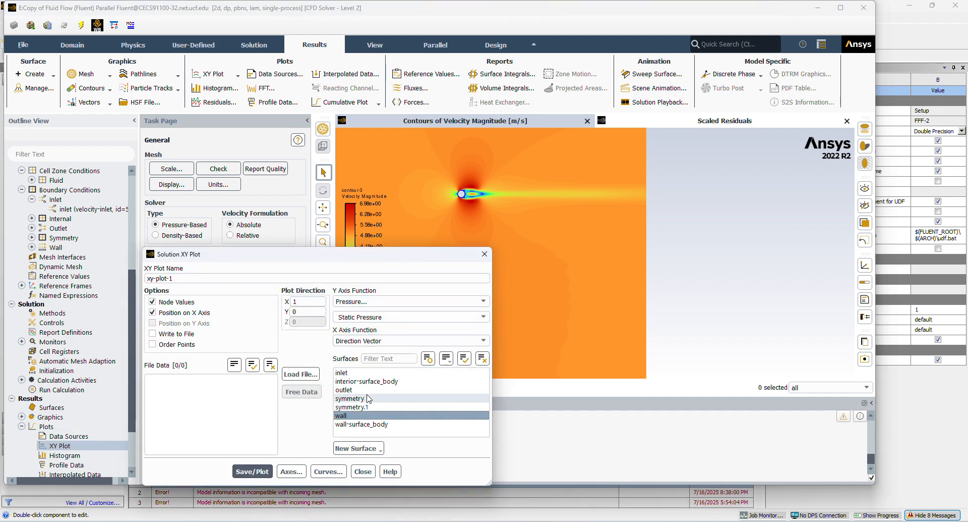
click(369, 317)
click(483, 316)
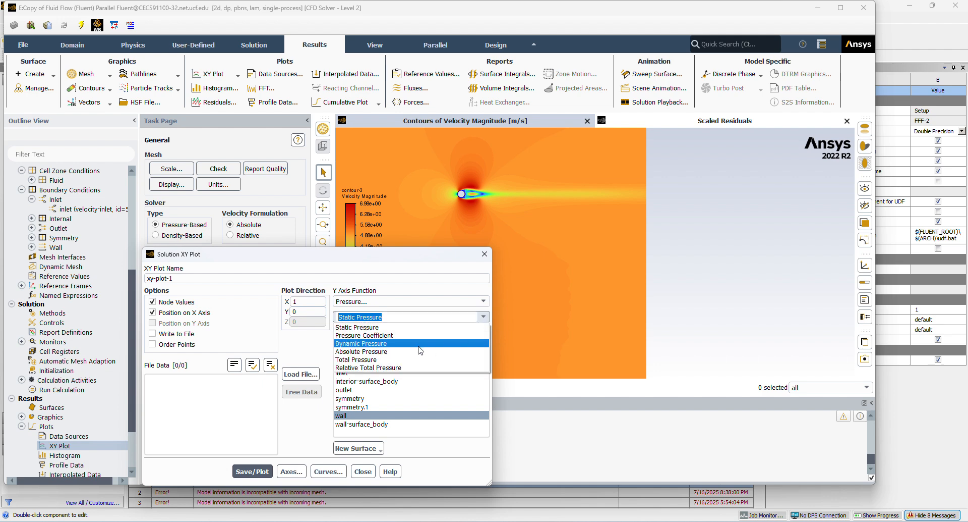
click(419, 343)
click(252, 471)
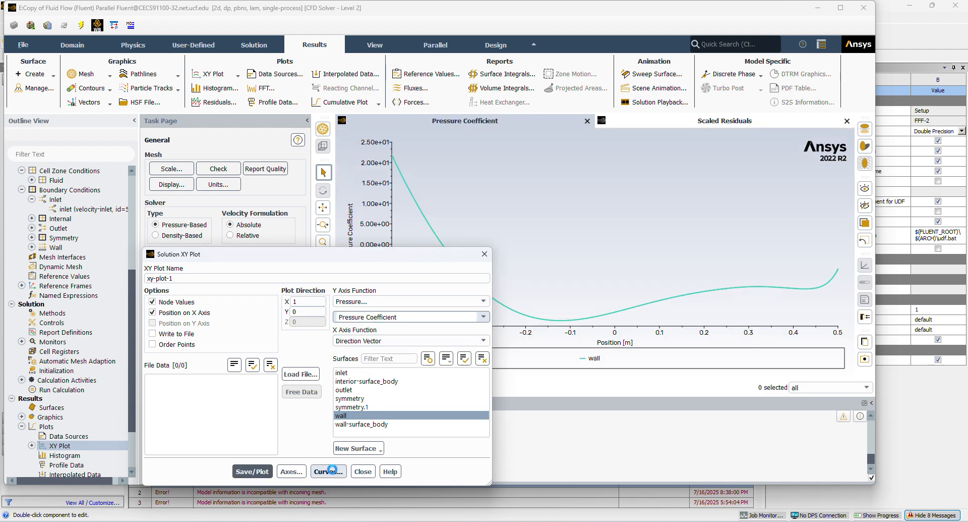
click(363, 471)
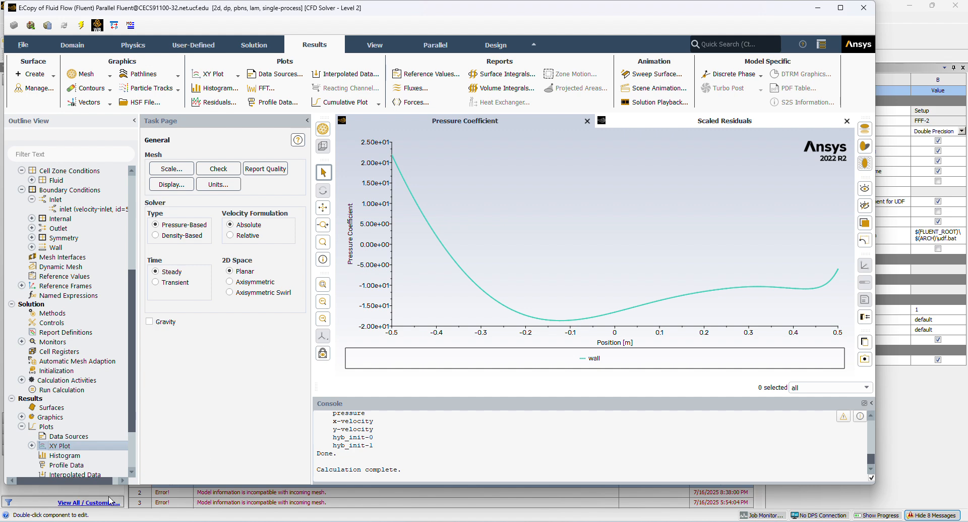
Create a second XY plot showing velocity magnitude against X position along the wall surface.
scroll(76, 404, down, 2)
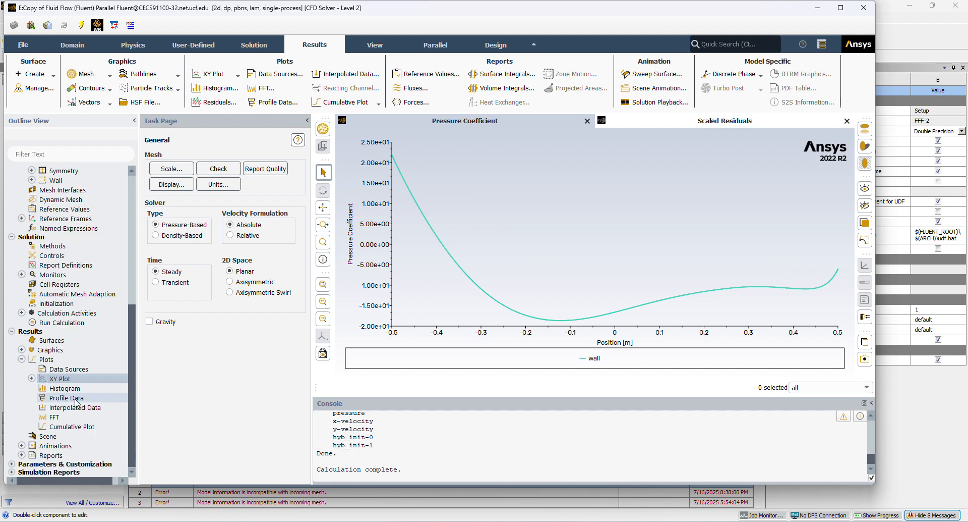
right_click(78, 380)
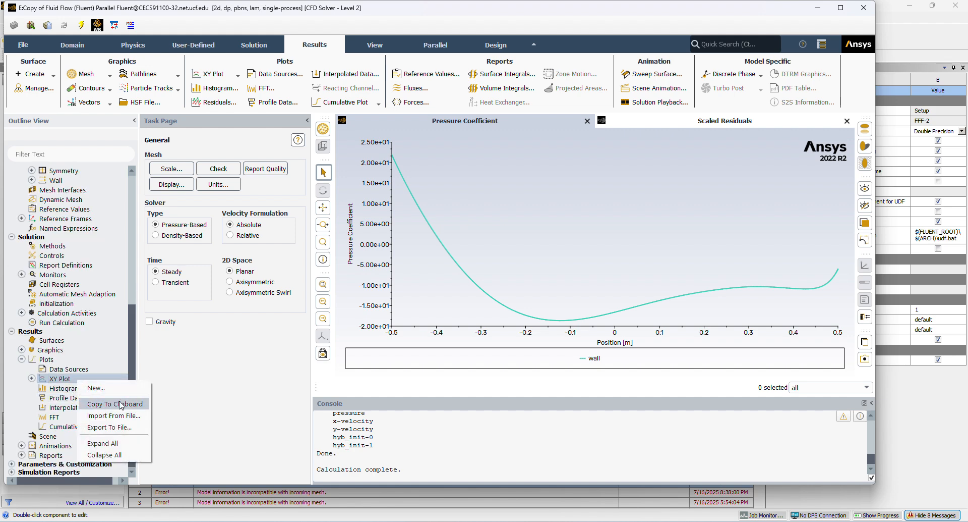
click(96, 387)
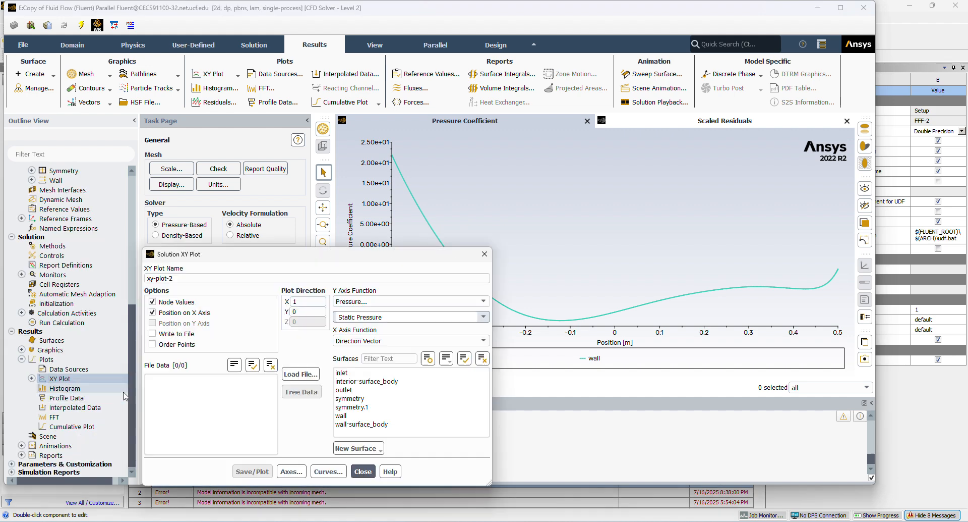
click(474, 301)
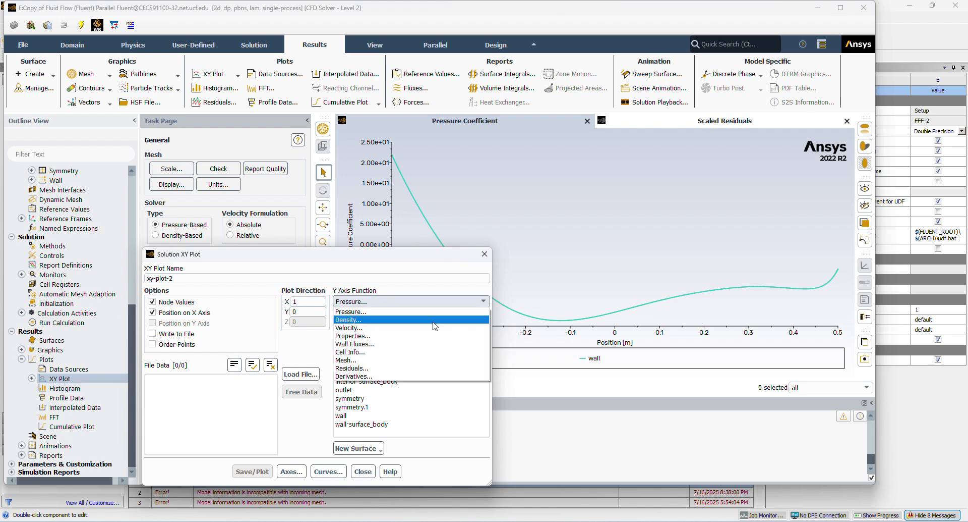
click(434, 327)
click(468, 317)
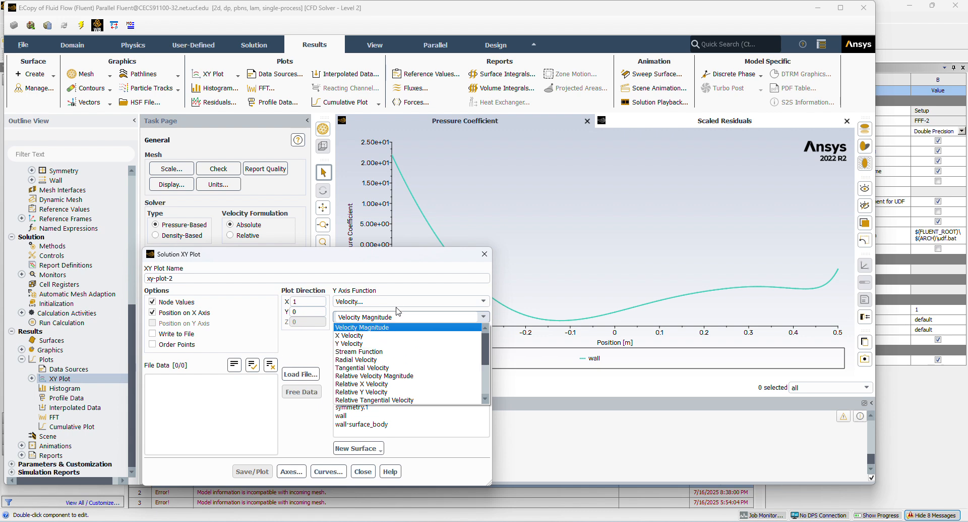
click(398, 327)
click(353, 416)
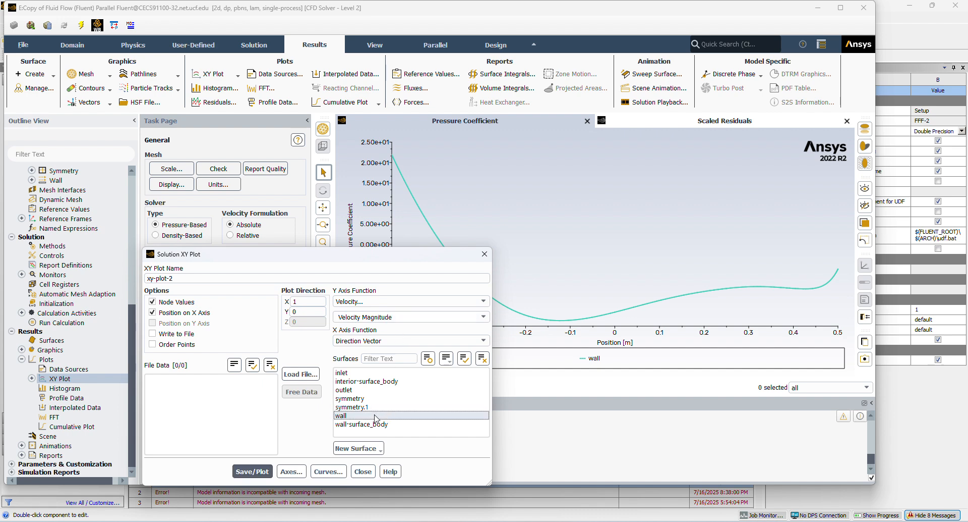
click(252, 472)
click(363, 471)
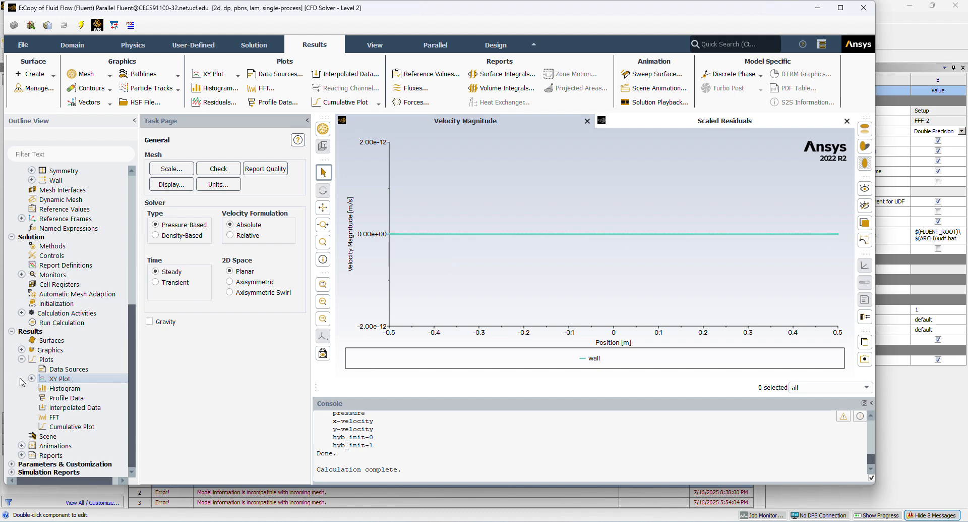
Print the force report for the wall zone with direction vector X 1, Y 0.
scroll(60, 343, up, 3)
scroll(60, 343, down, 3)
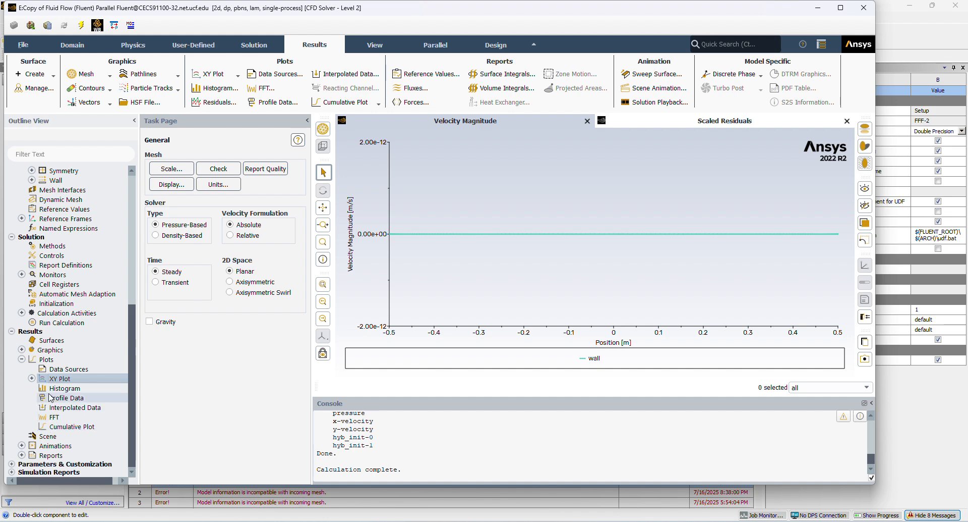
click(21, 454)
scroll(51, 444, down, 2)
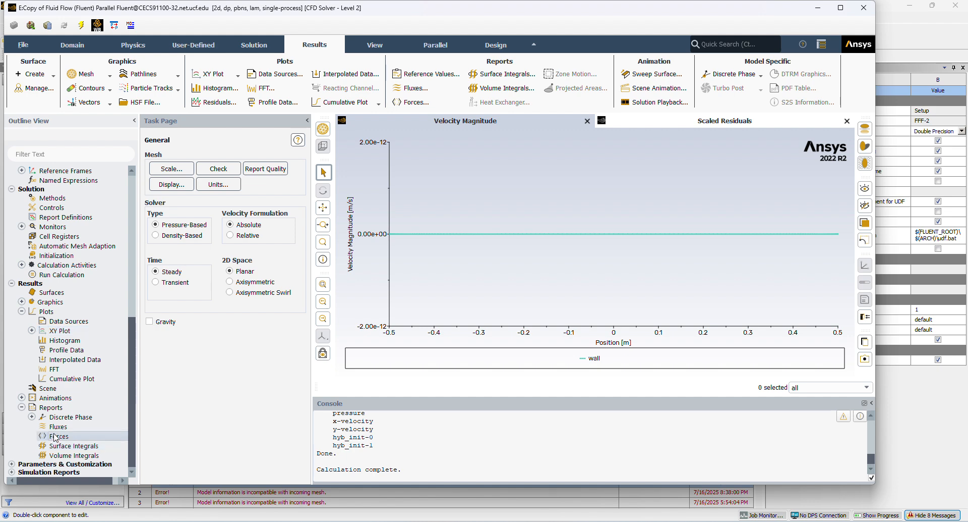
double_click(56, 436)
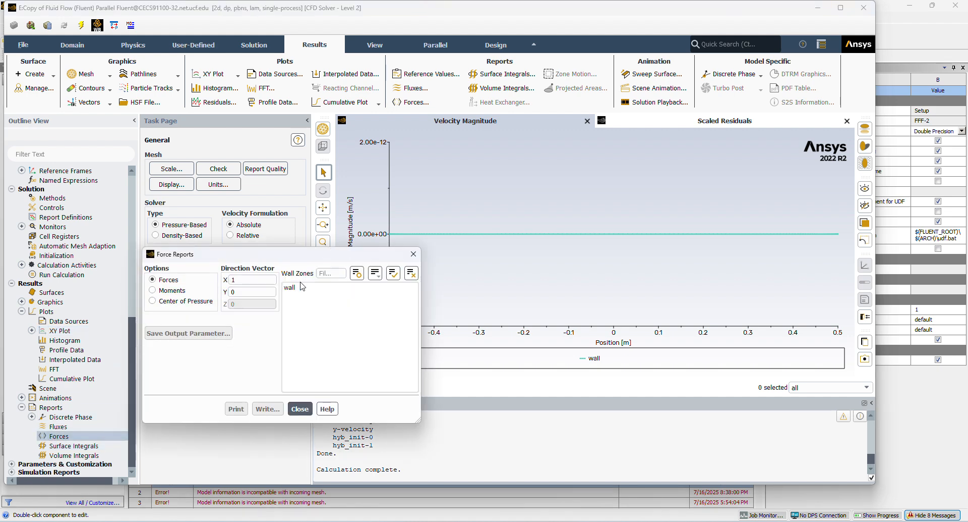
click(298, 287)
click(236, 408)
click(301, 409)
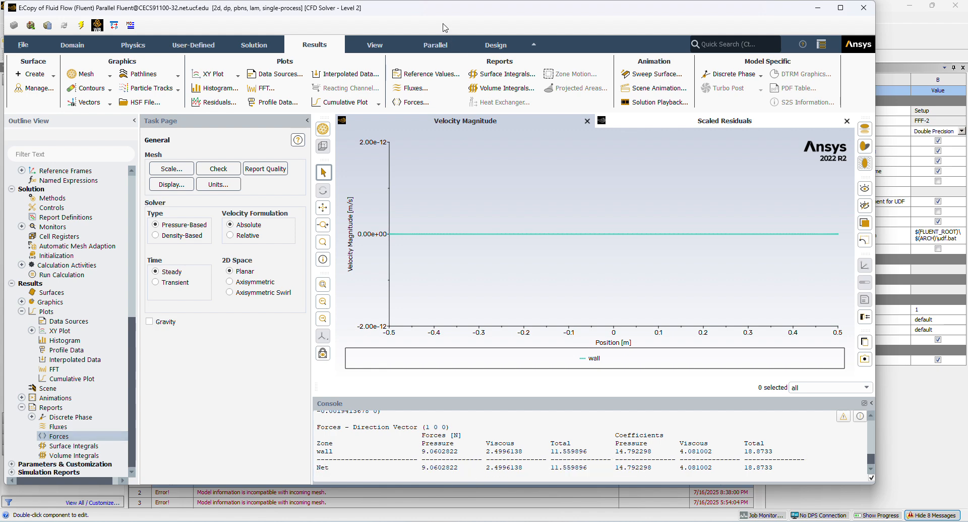
Switch to the Viscous Laminar Fluent session and examine the net pressure and total force coefficients in its force report.
key(alt+Tab)
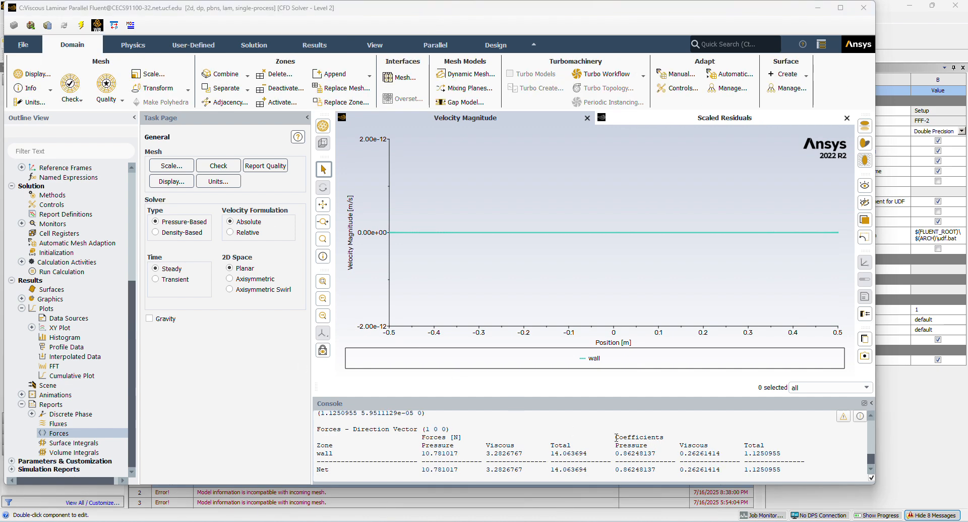
drag(616, 437, 640, 471)
click(657, 475)
click(614, 467)
click(657, 473)
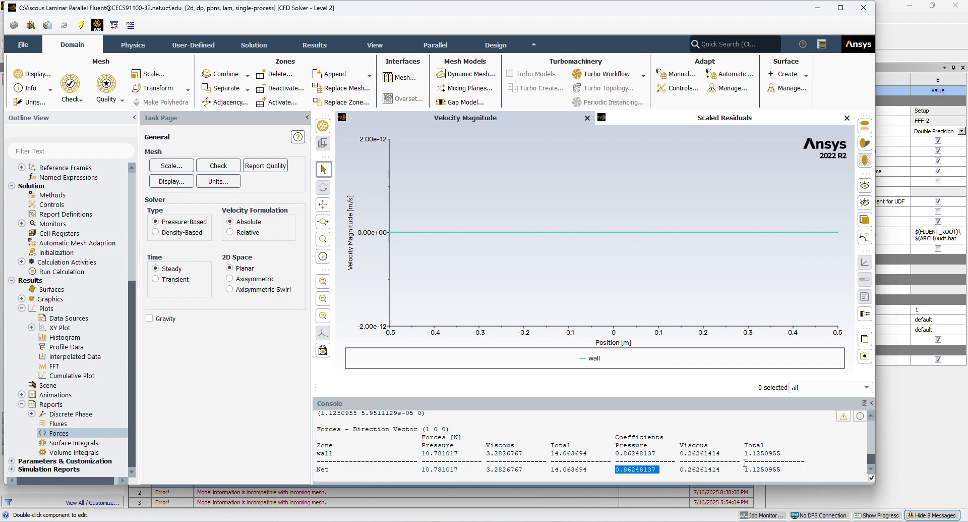
drag(745, 469, 791, 475)
click(772, 475)
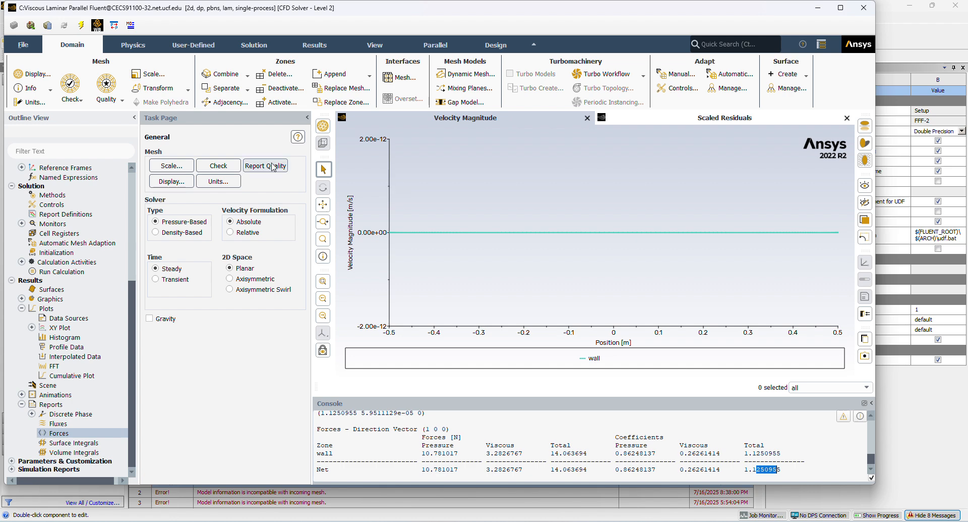
scroll(64, 382, up, 1)
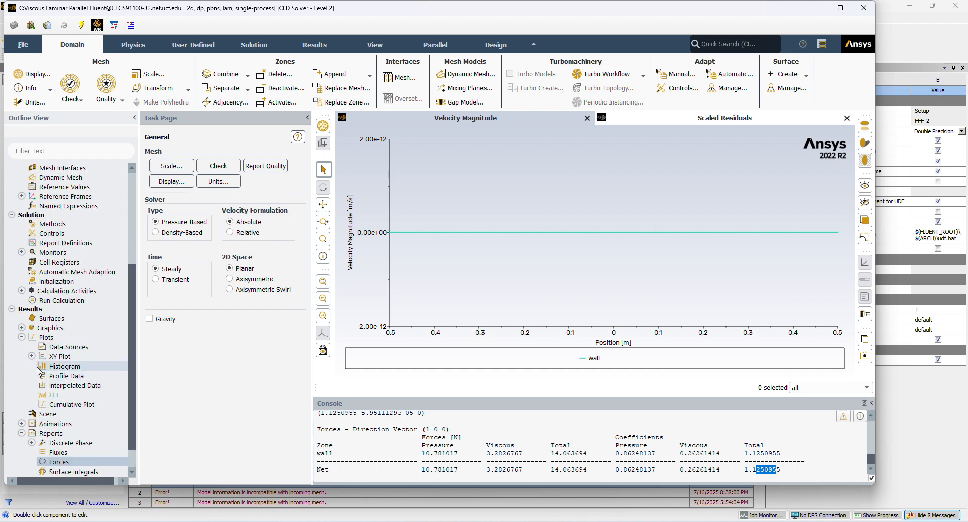
scroll(44, 379, down, 1)
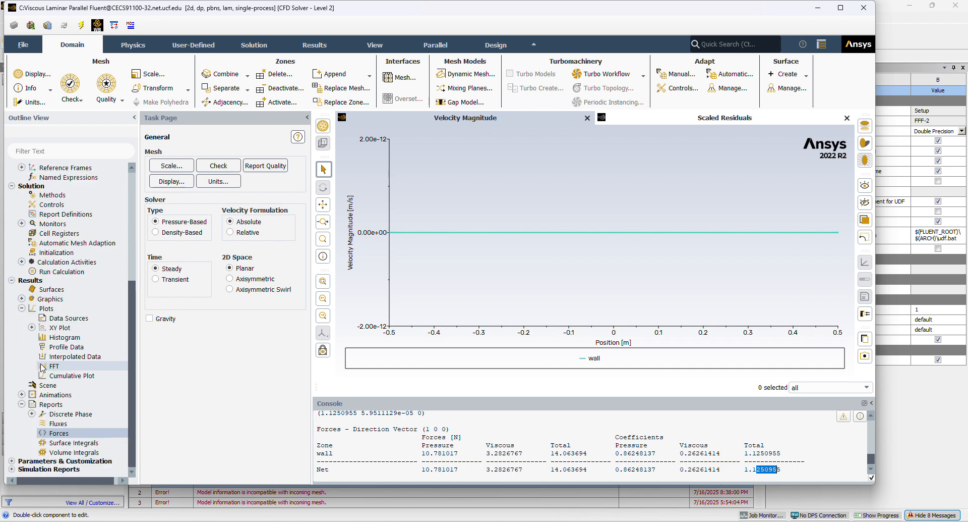
click(31, 328)
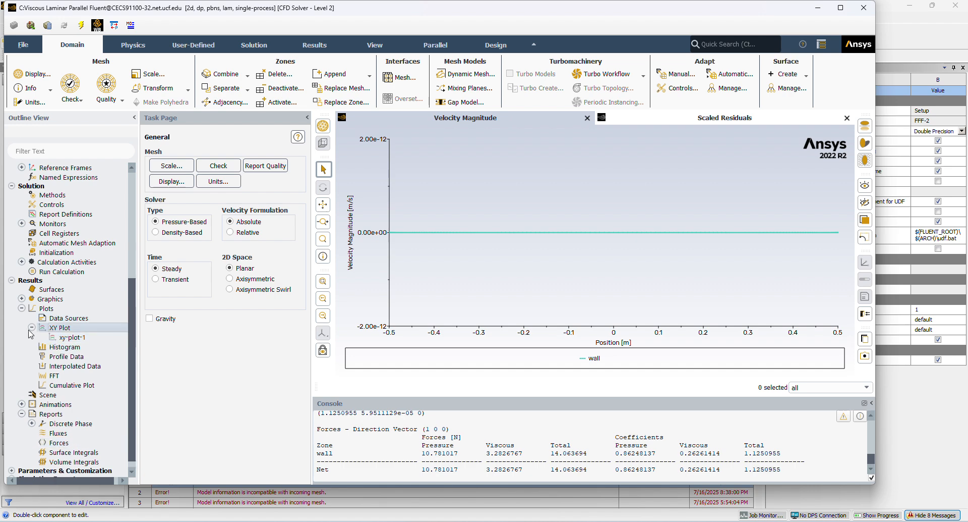
click(31, 327)
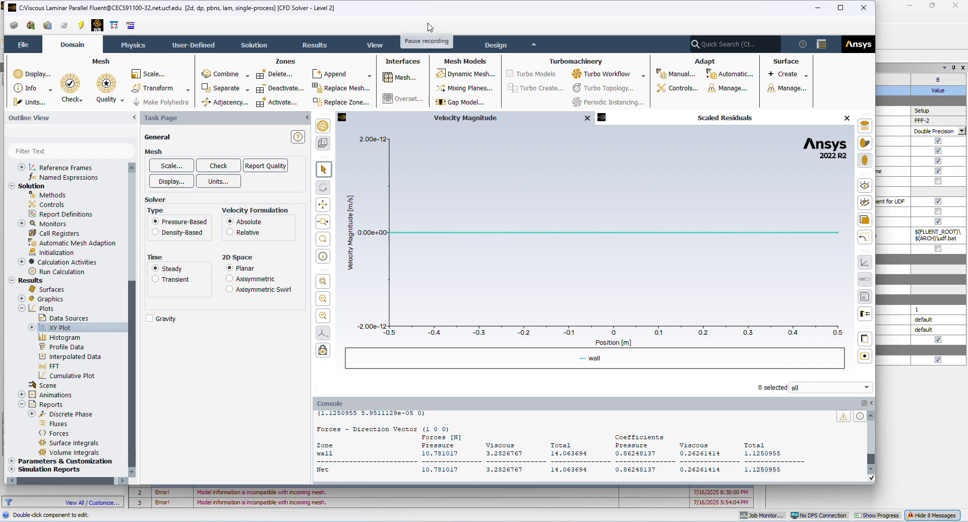
click(186, 49)
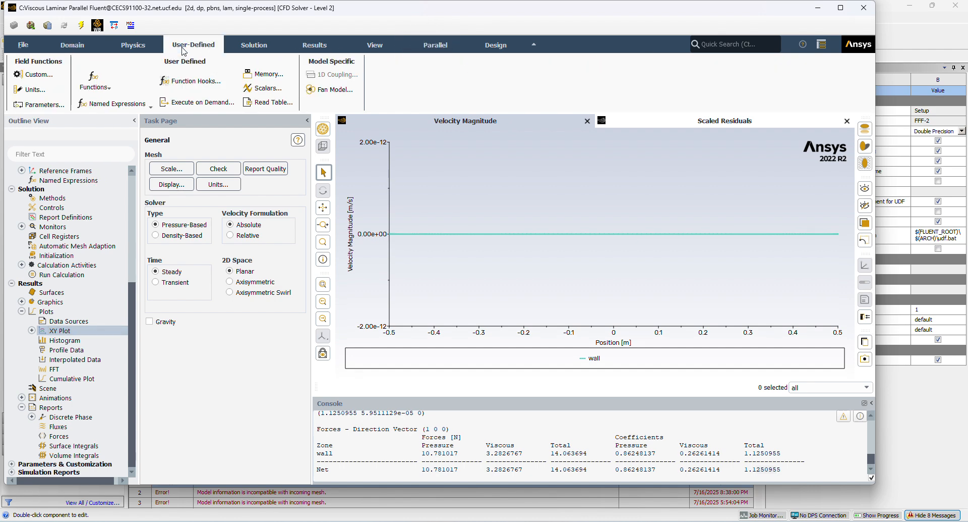
click(149, 47)
click(250, 48)
click(312, 48)
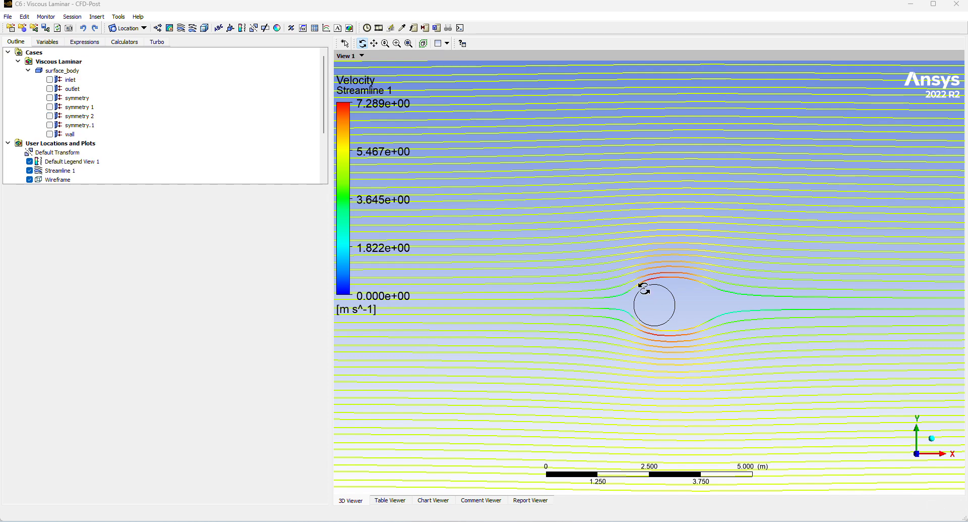
Switch to the Viscous Laminar results in CFD-Post and examine the velocity streamlines around the circle and its wake.
scroll(517, 232, down, 7)
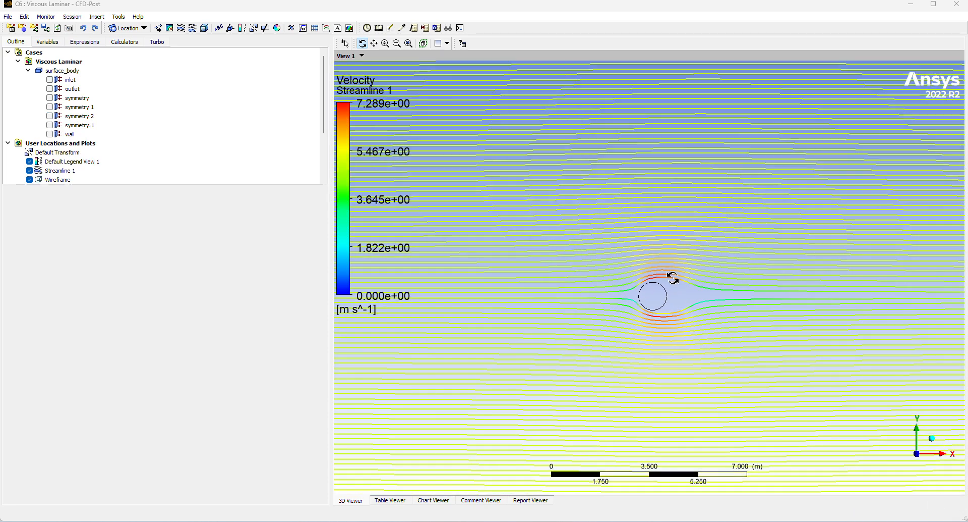
scroll(706, 325, up, 10)
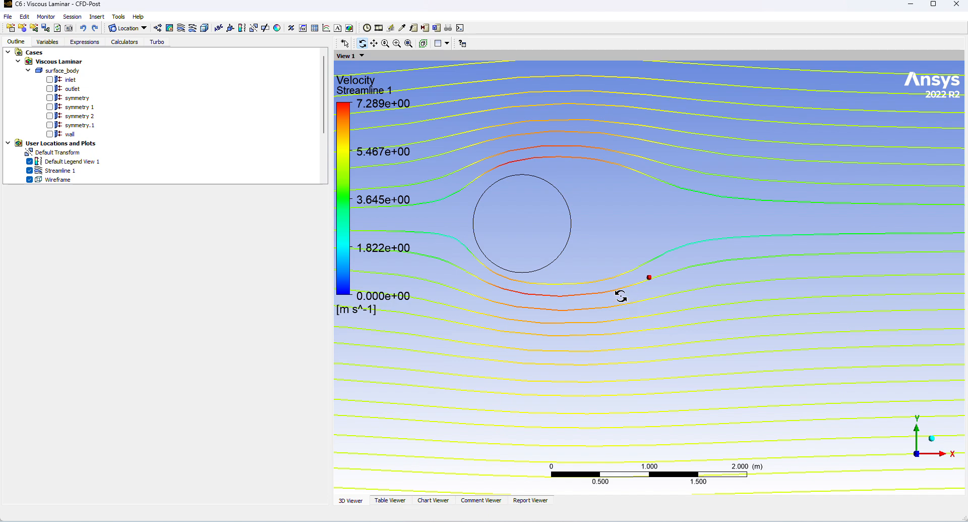
scroll(558, 260, down, 5)
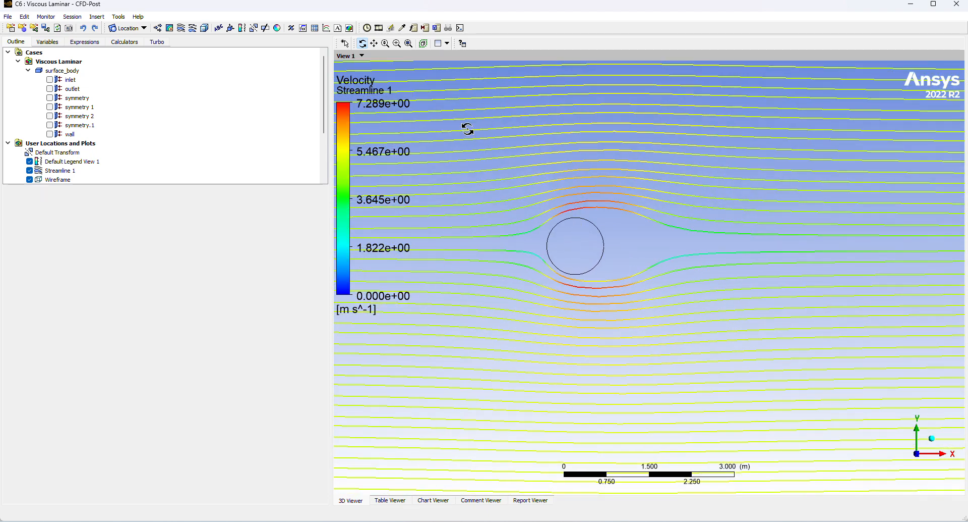
scroll(468, 129, down, 3)
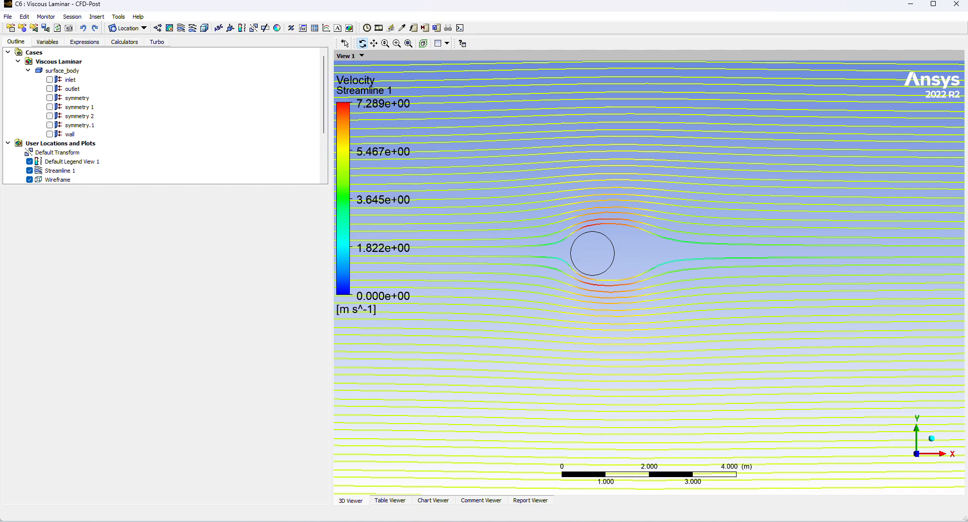
Return to Workbench and launch Fluent from the Setup cell of the last copied Fluid Flow system (G), keeping double precision.
mouse_move(544, 512)
click(543, 506)
scroll(421, 346, up, 2)
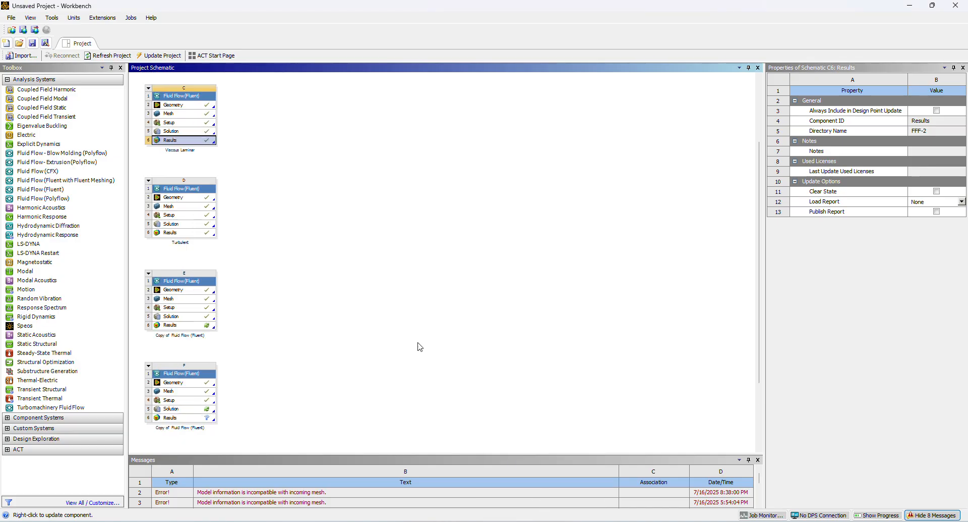
scroll(367, 295, down, 4)
click(173, 386)
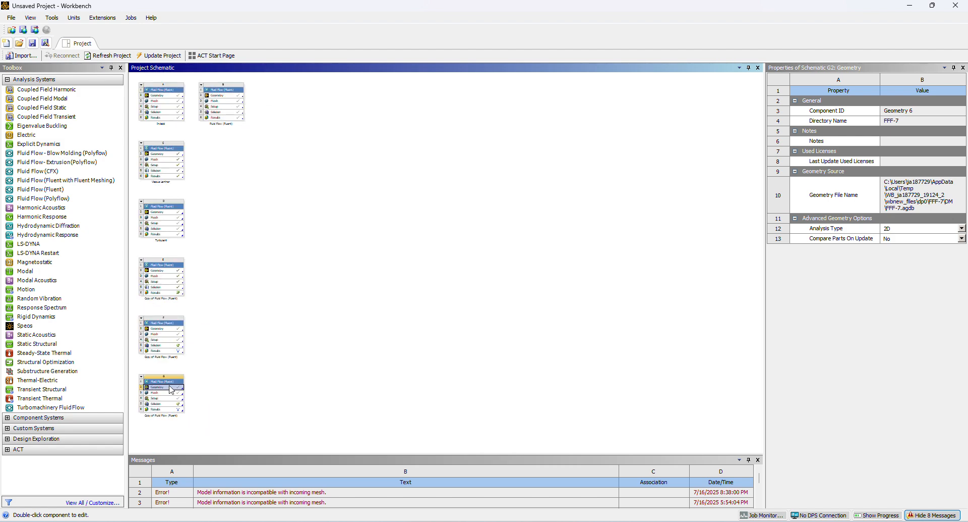
double_click(155, 398)
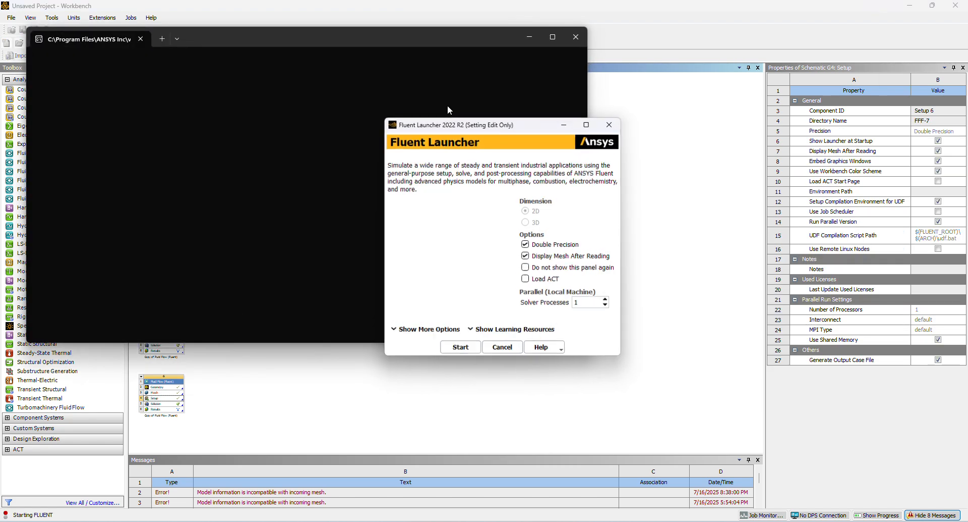
click(476, 347)
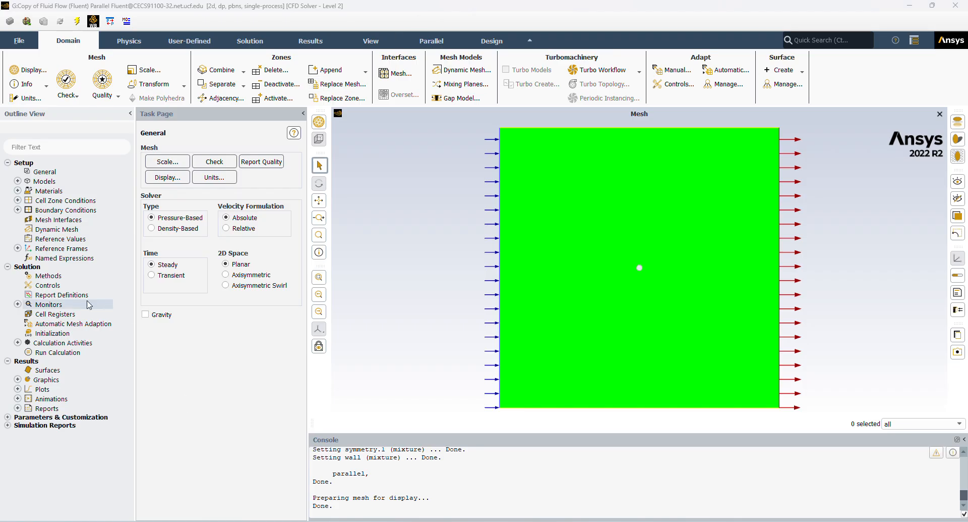
Set the viscous model to k-omega (2 eqn) with the SST variant.
click(17, 181)
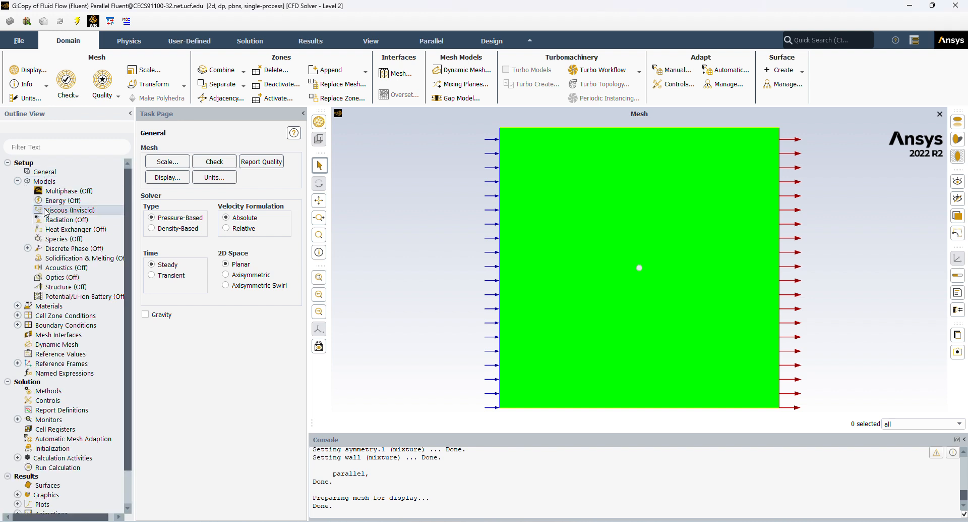
double_click(48, 211)
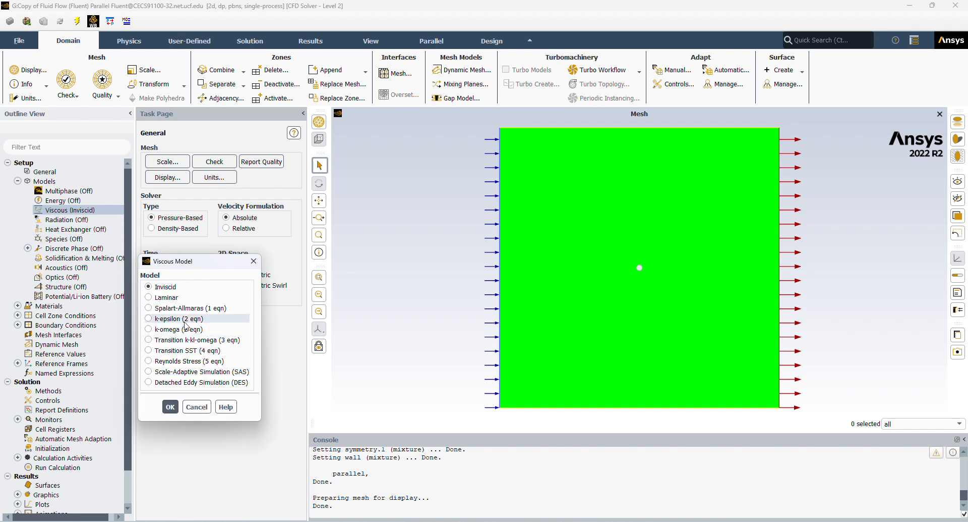
click(148, 329)
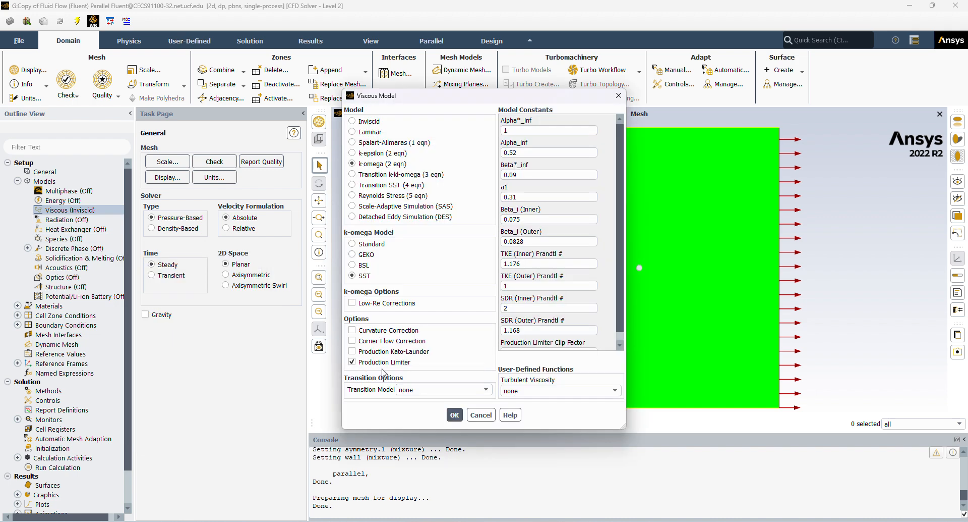
click(454, 414)
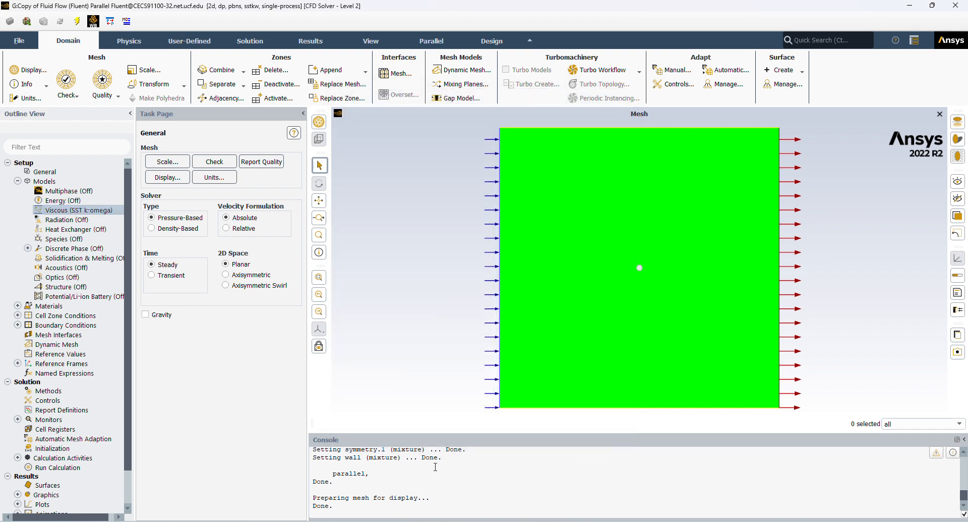
Define the fluid material air with a constant density of 1 kg/m³ and a constant viscosity of 1e-06 kg/(m s).
scroll(49, 277, down, 2)
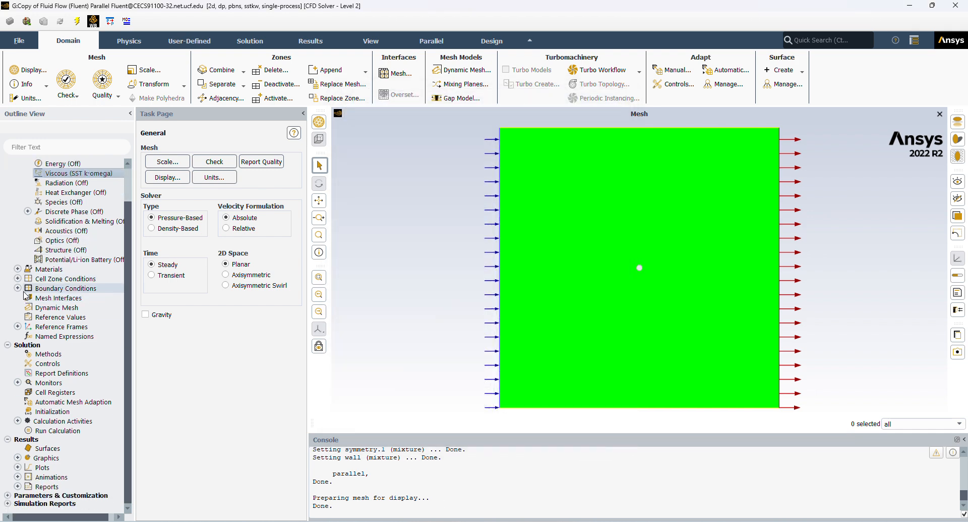
click(18, 288)
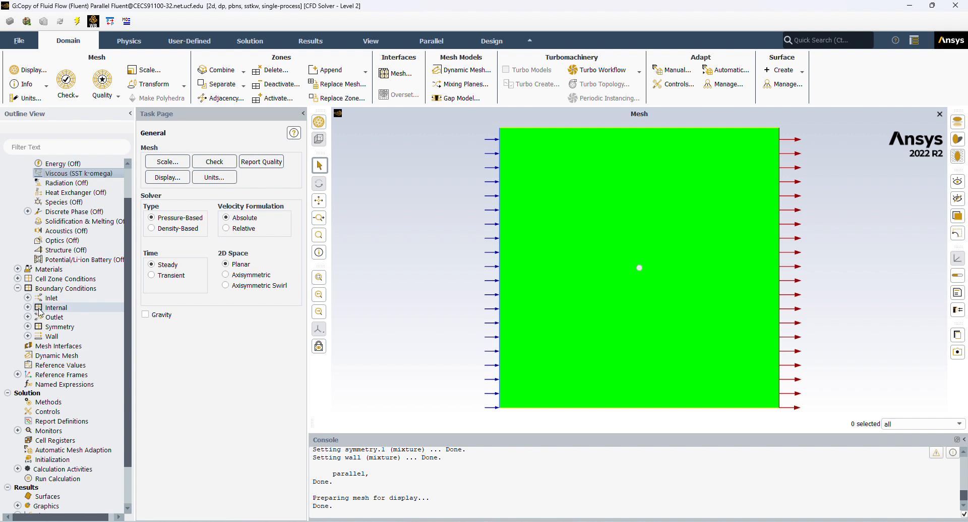
click(28, 298)
click(18, 269)
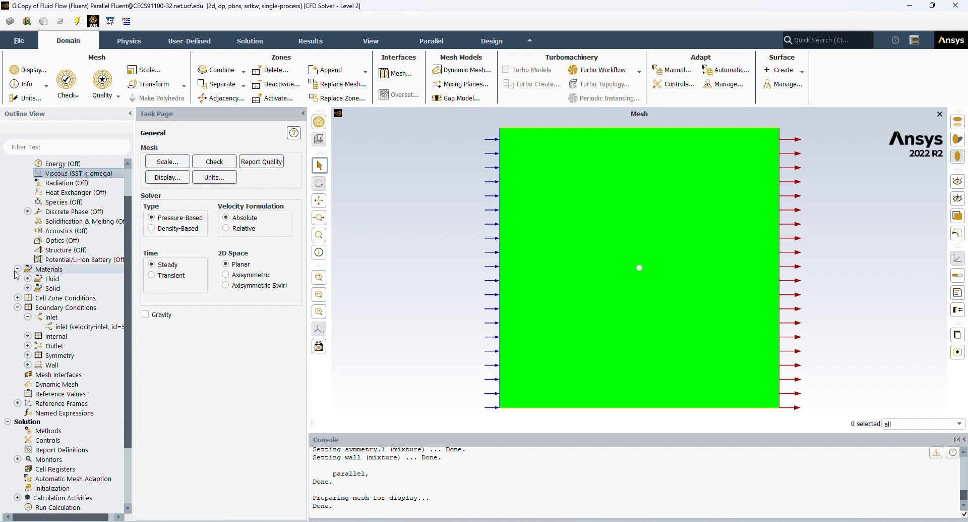
click(28, 278)
double_click(54, 289)
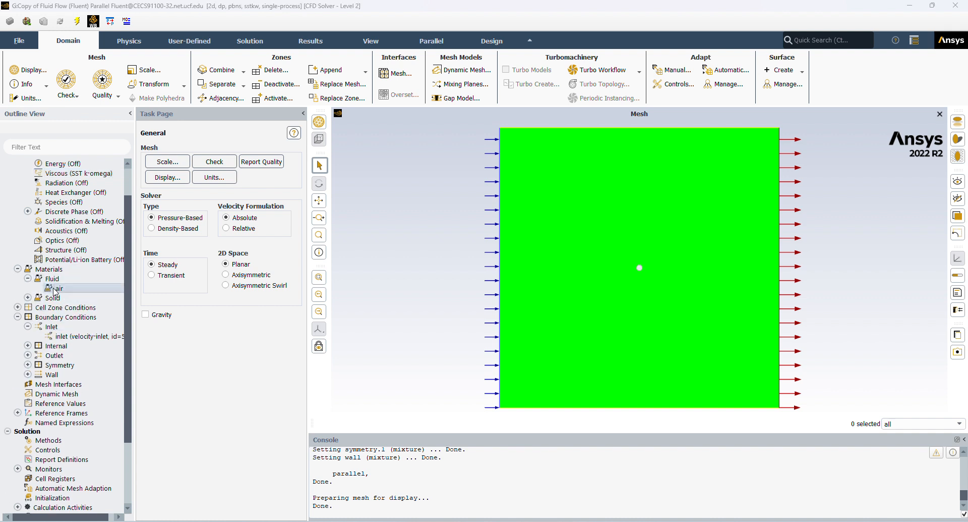
click(439, 288)
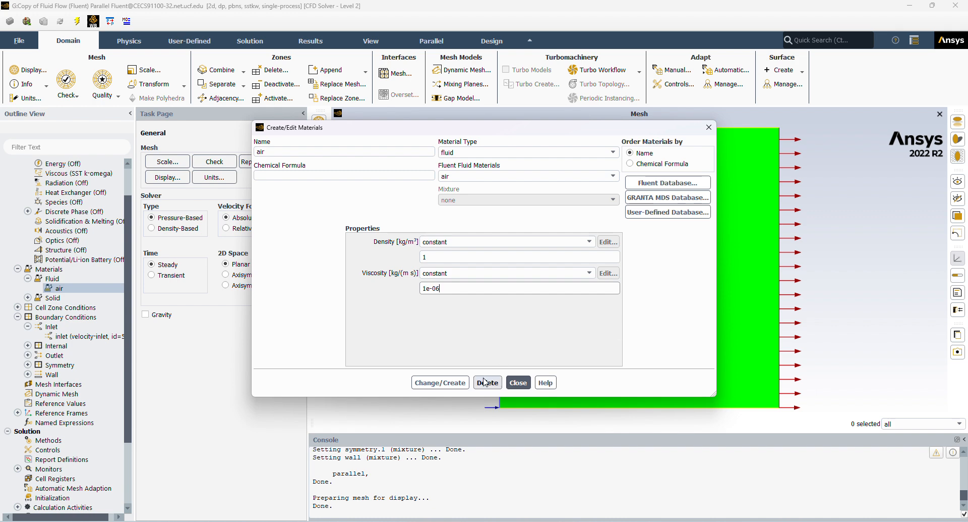
click(441, 383)
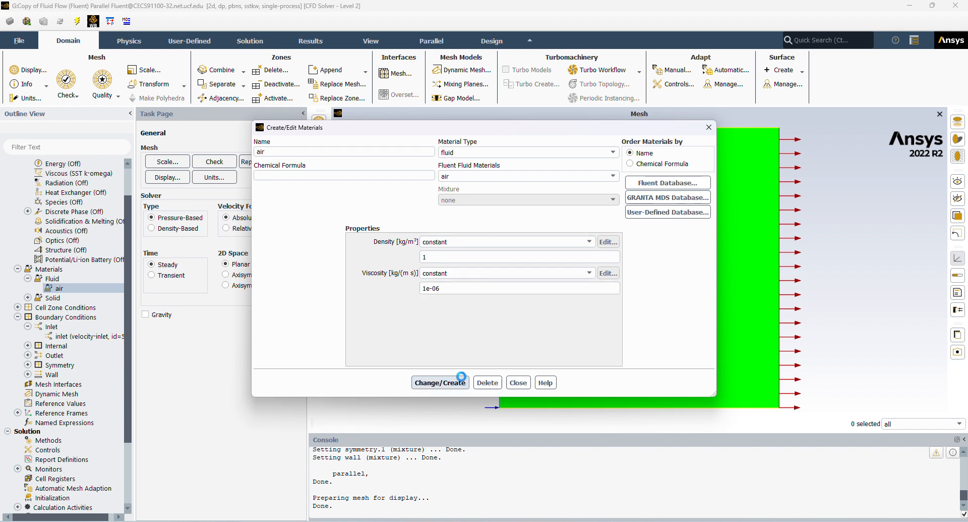
click(515, 379)
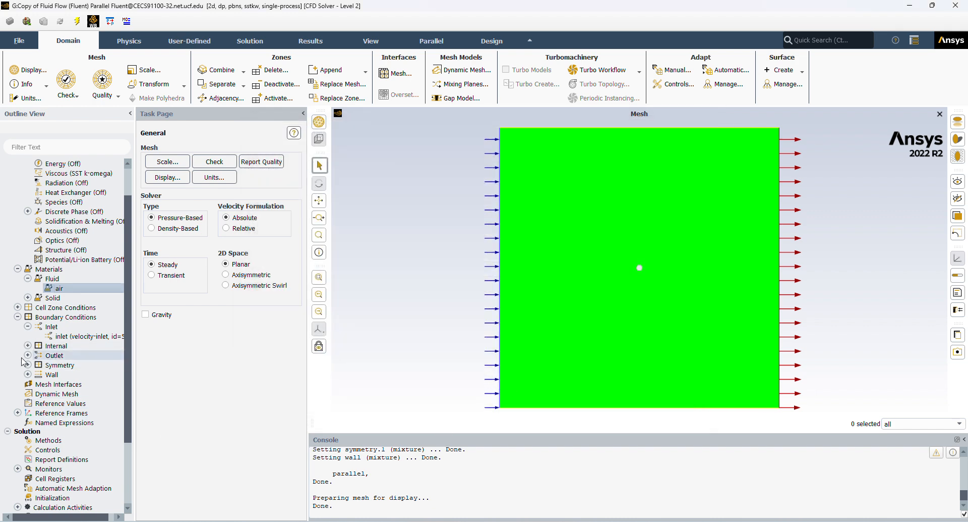
Set the velocity magnitude of the inlet boundary to 5 m/s.
click(59, 338)
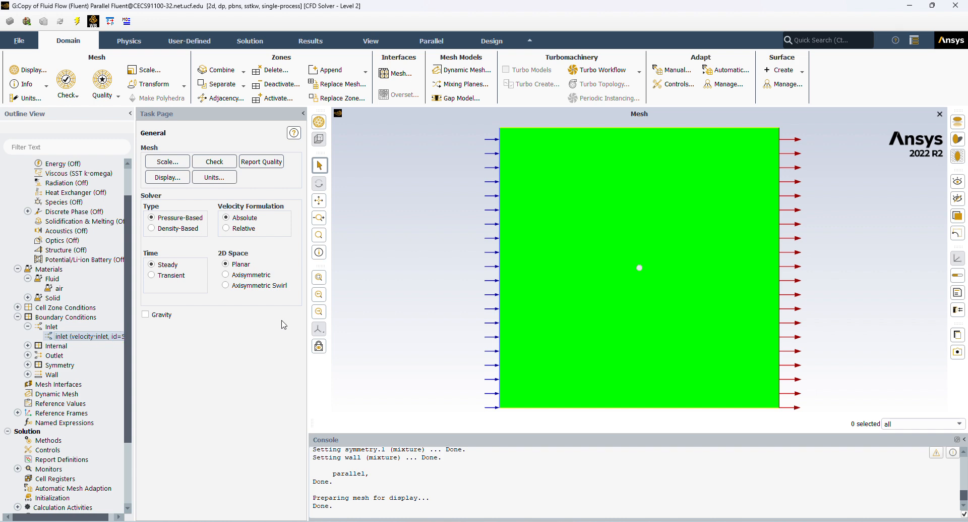
double_click(328, 351)
text(5)
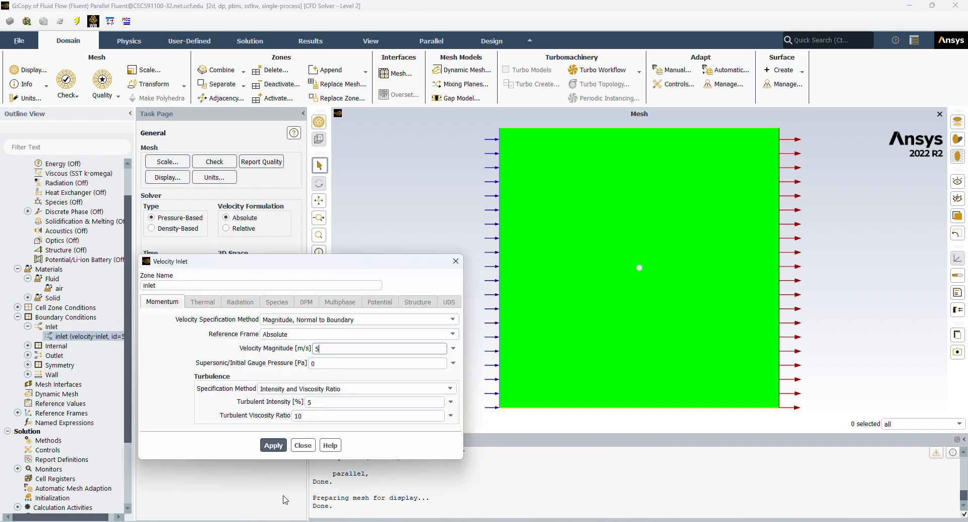
click(273, 445)
click(303, 445)
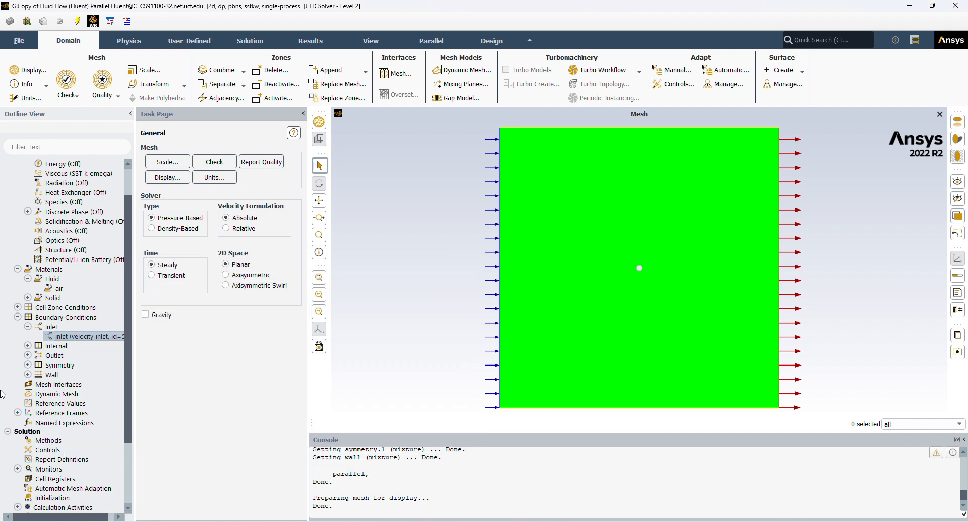
Initialize the turbulent solution and run the calculation.
scroll(30, 386, down, 3)
right_click(47, 431)
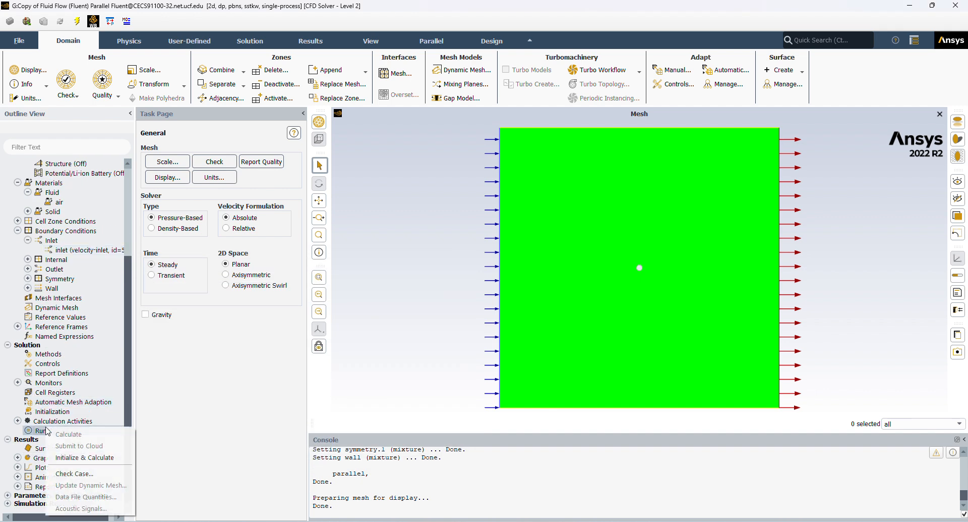
click(81, 457)
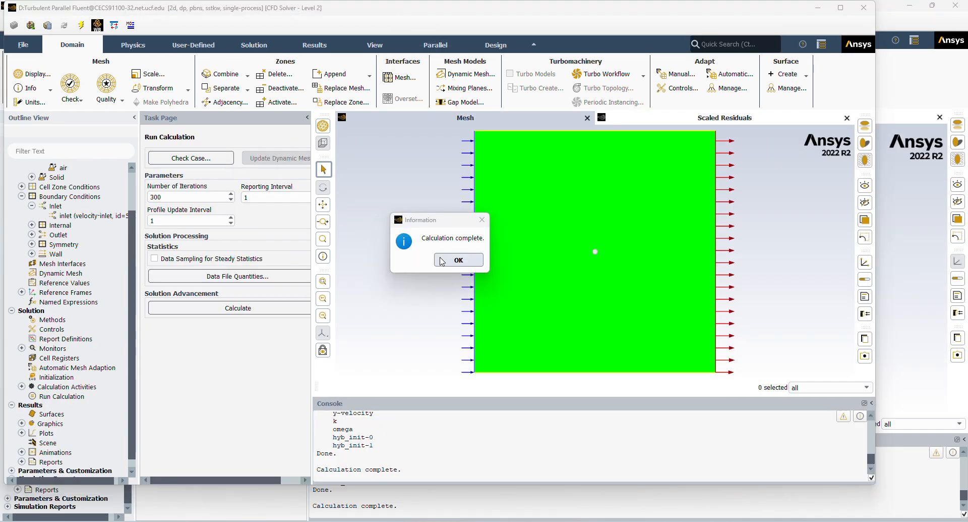
In the Turbulent Fluent session, create filled velocity magnitude contours on all surfaces and inspect the flow around the circle.
click(454, 260)
scroll(144, 49, down, 4)
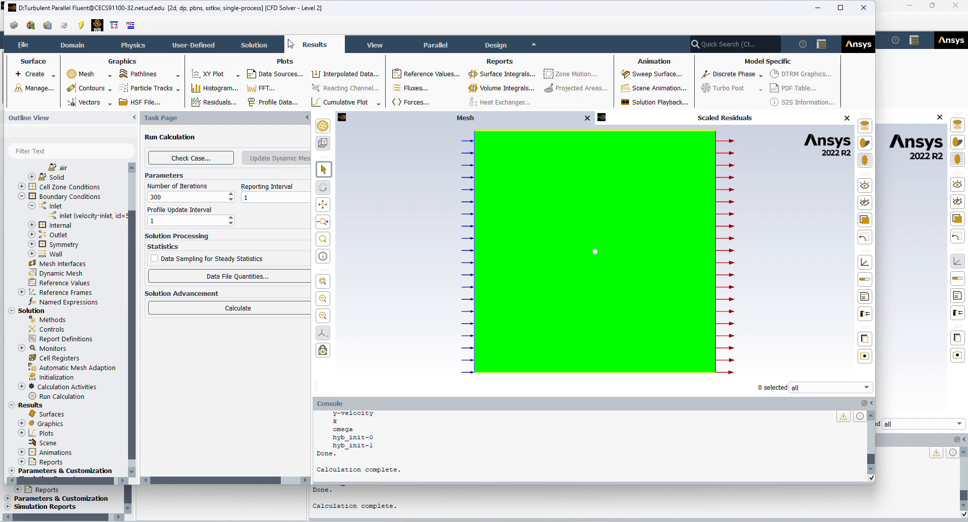
click(86, 87)
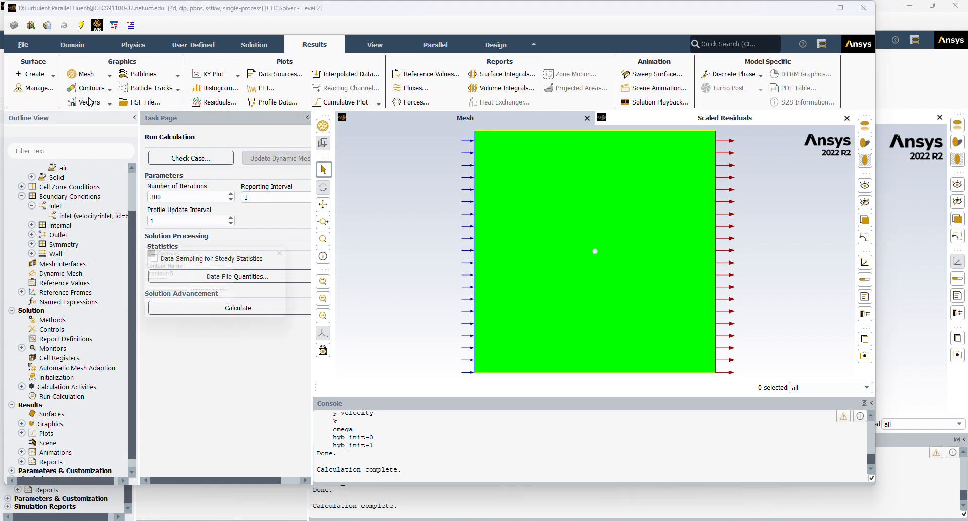
click(263, 299)
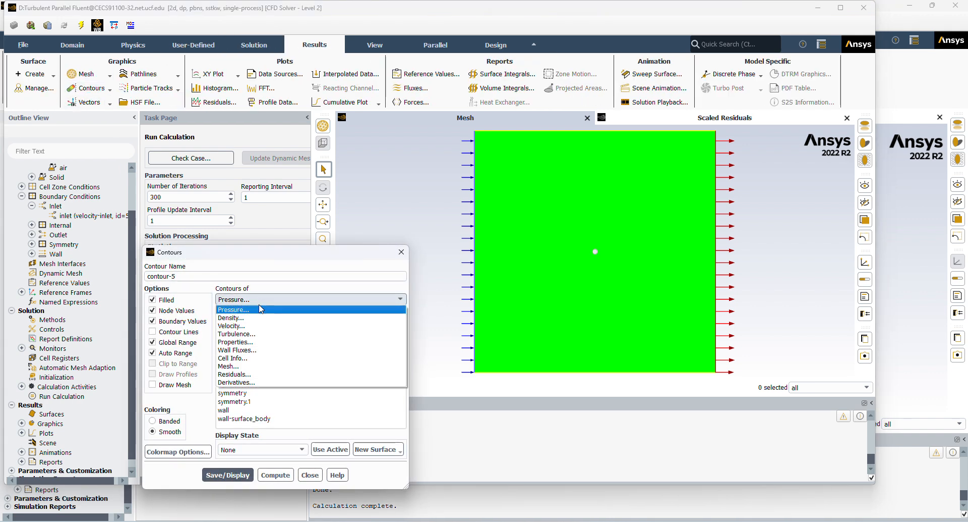
click(257, 326)
drag(246, 368, 248, 419)
click(227, 475)
click(310, 474)
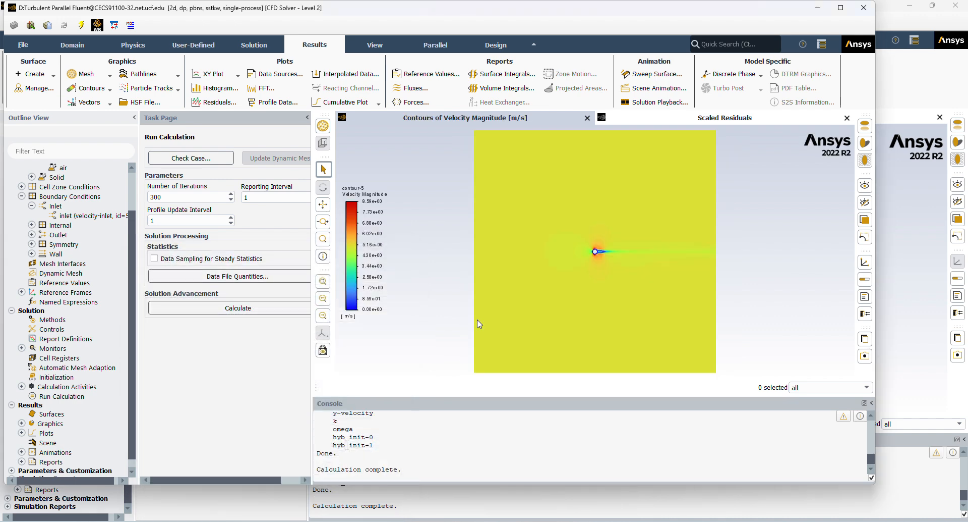
scroll(575, 262, up, 10)
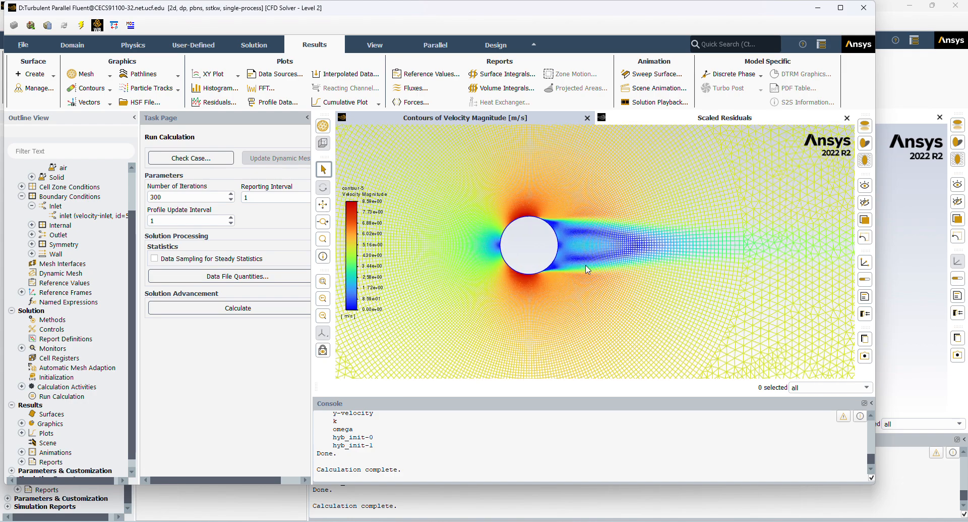
scroll(587, 268, up, 2)
scroll(575, 244, down, 12)
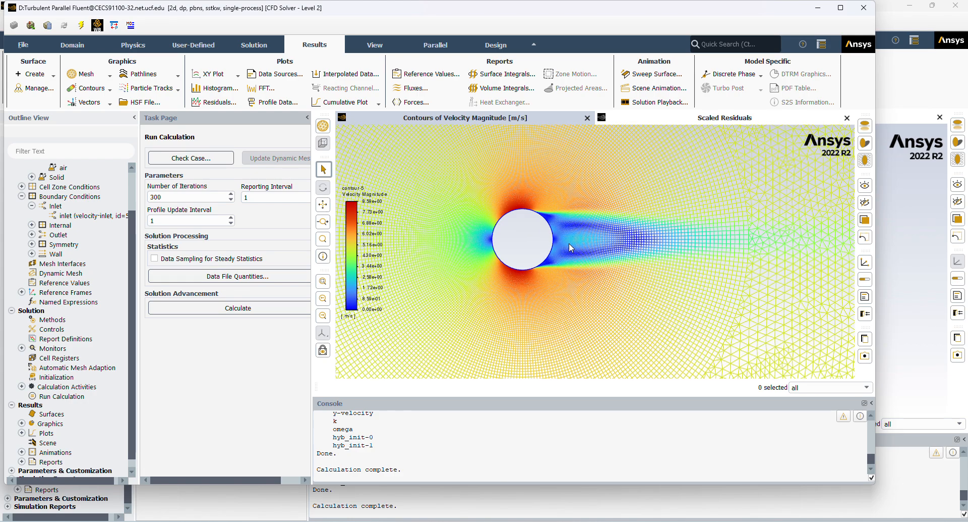
scroll(580, 232, up, 2)
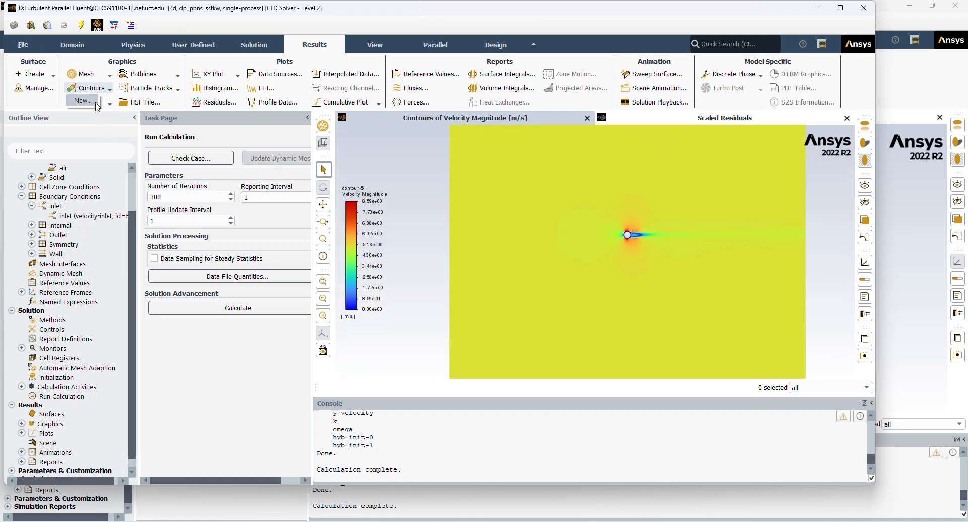
Create filled static pressure contours on all surfaces and inspect the pressure field around the circle.
click(82, 101)
click(247, 299)
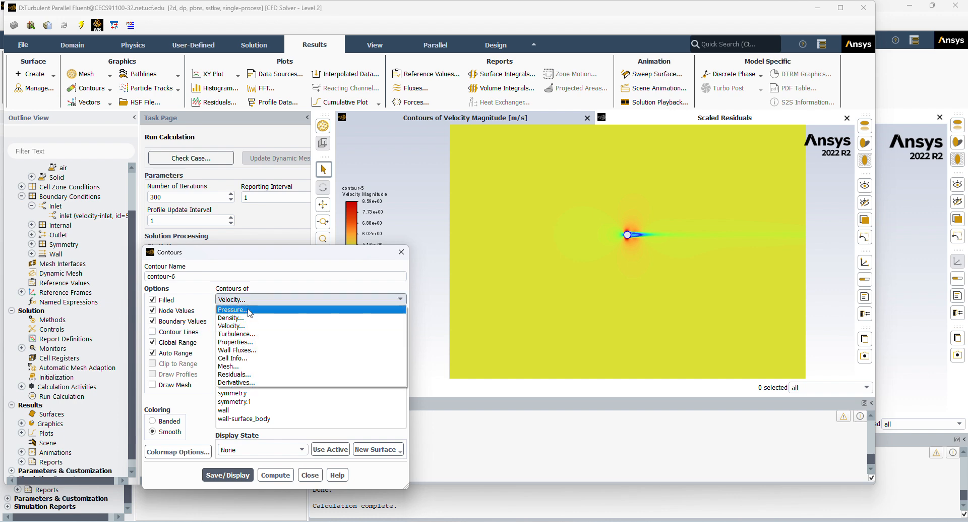
click(232, 304)
drag(233, 369, 237, 419)
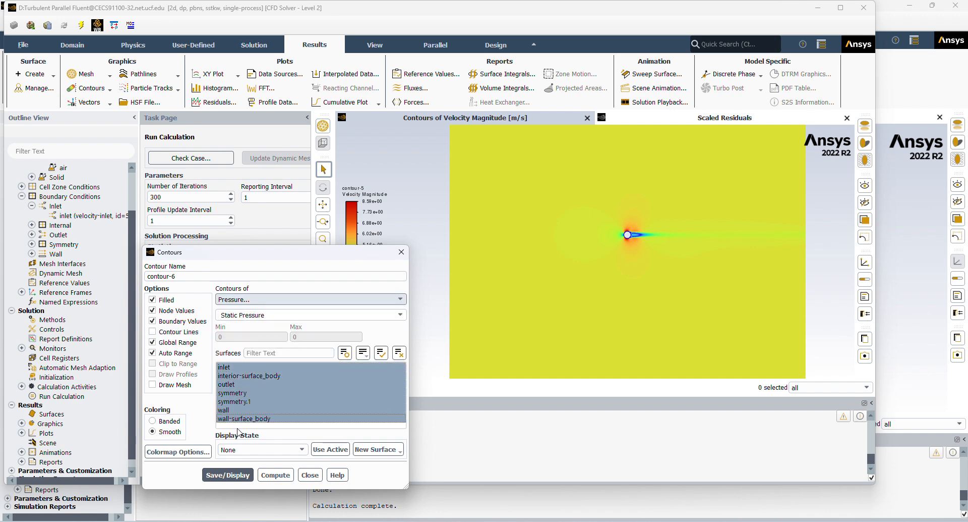
click(242, 476)
click(310, 475)
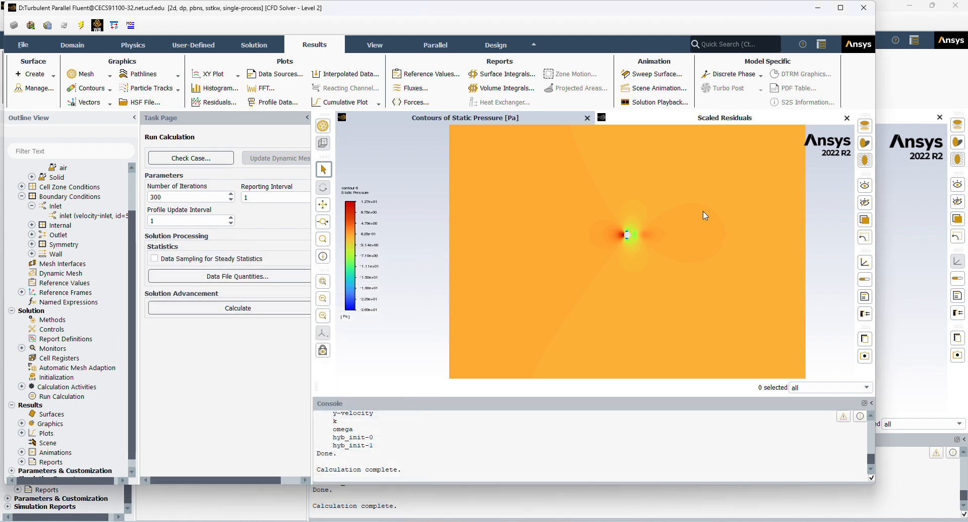
scroll(630, 235, up, 6)
scroll(499, 243, up, 3)
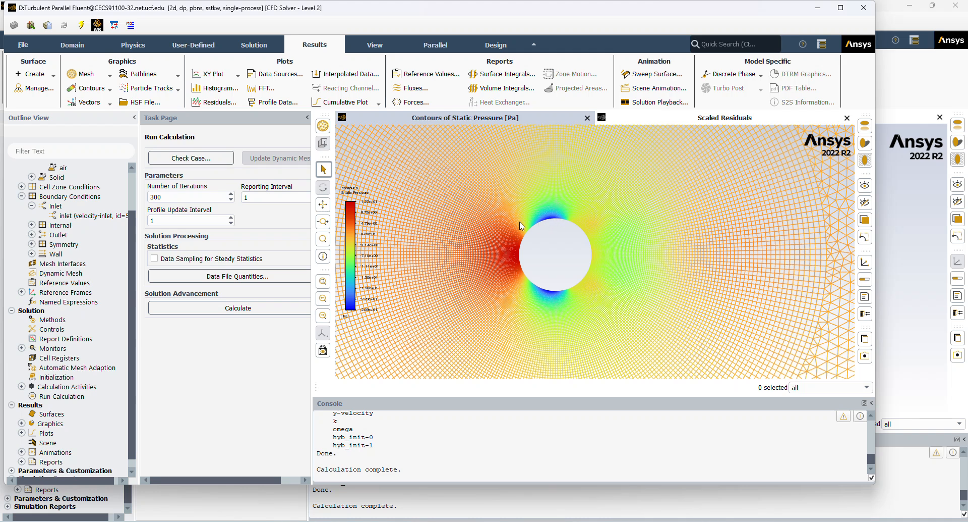
scroll(514, 250, up, 4)
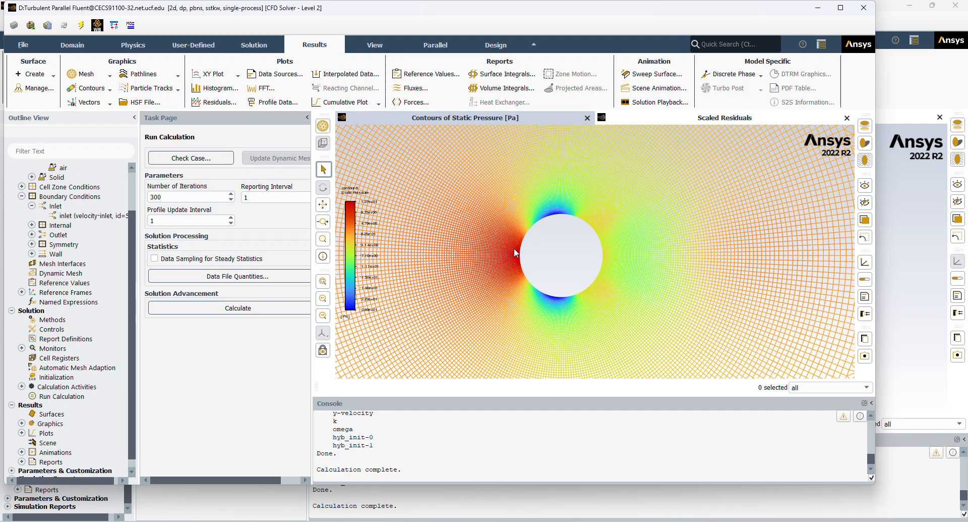
scroll(539, 283, down, 2)
scroll(539, 284, down, 6)
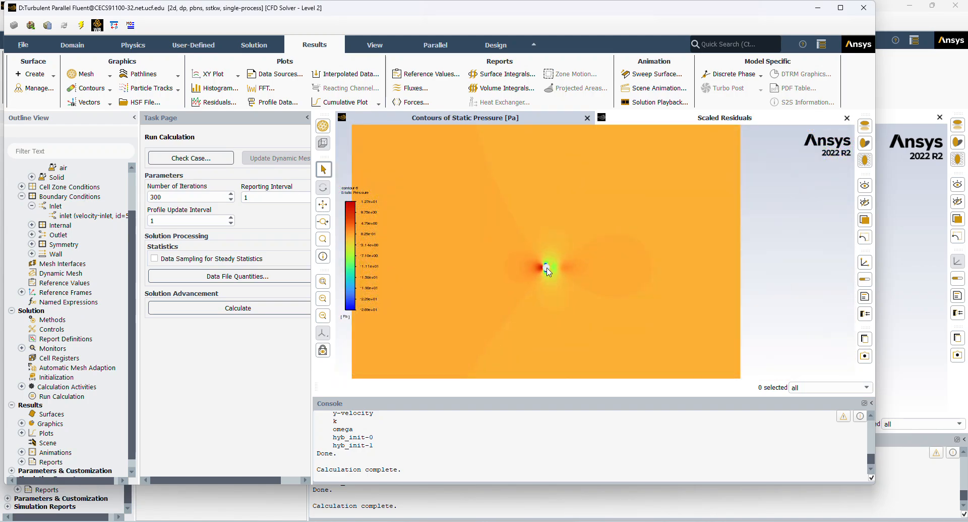
scroll(56, 392, down, 1)
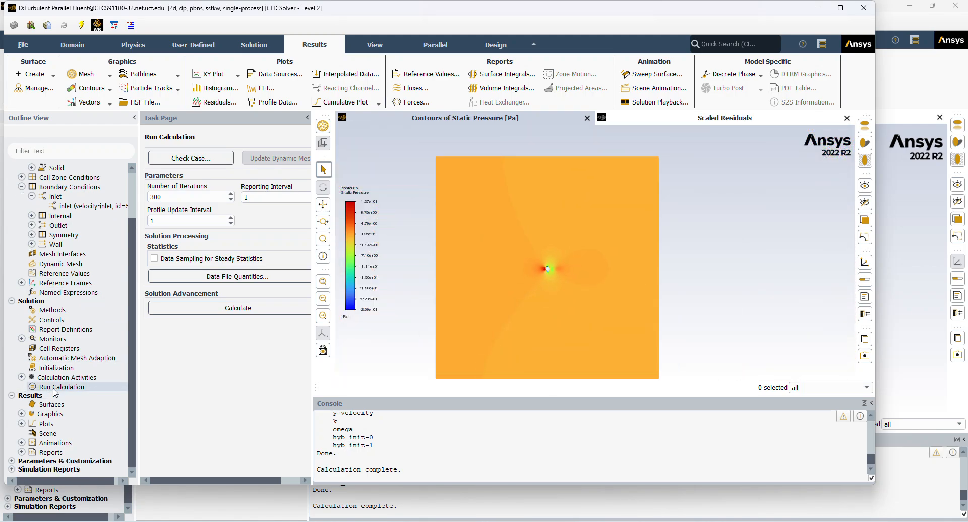
Print the force report for the wall zone along direction vector X 1, Y 0 and examine its pressure coefficient.
click(22, 451)
scroll(22, 457, down, 2)
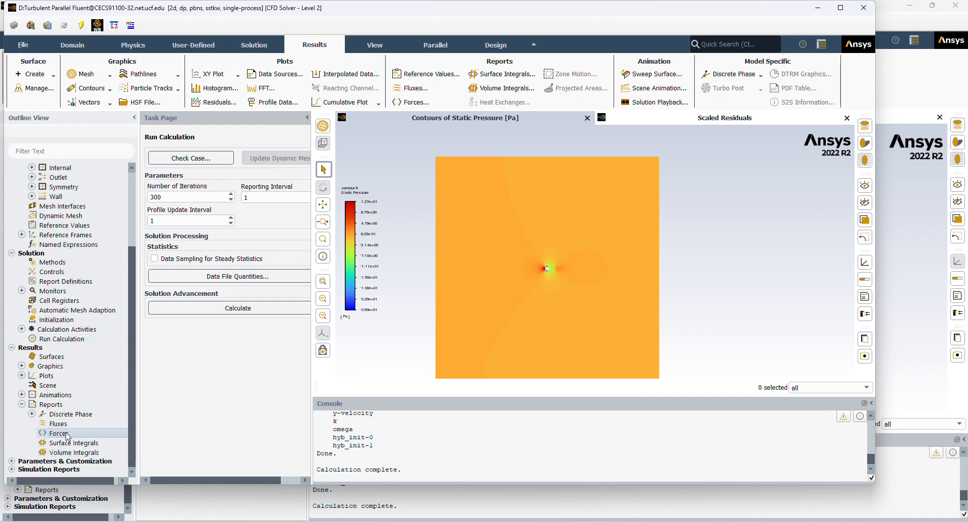
double_click(59, 433)
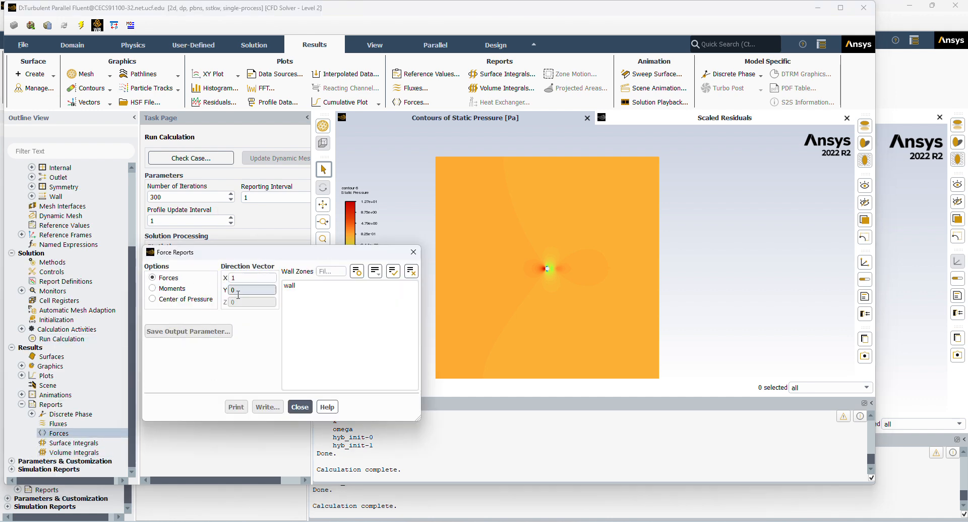
click(308, 285)
click(237, 407)
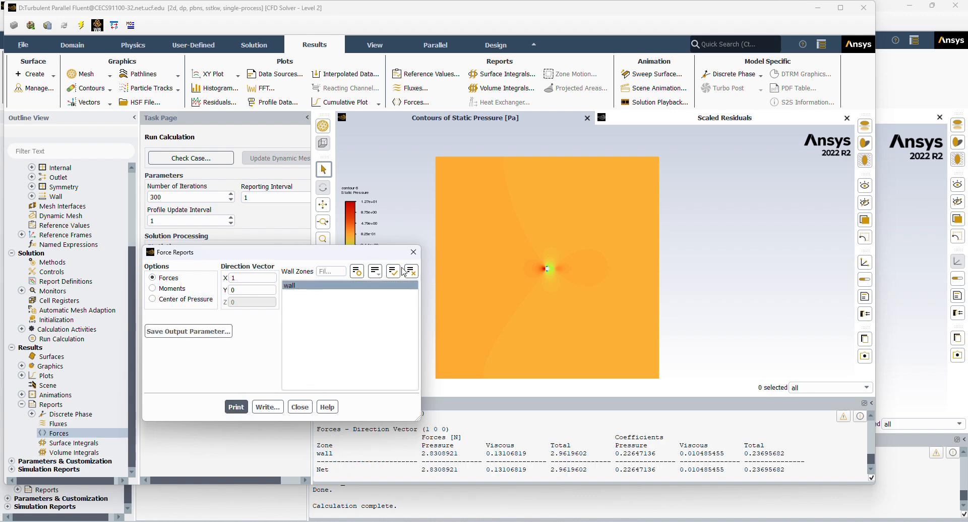
click(414, 252)
drag(613, 471, 665, 470)
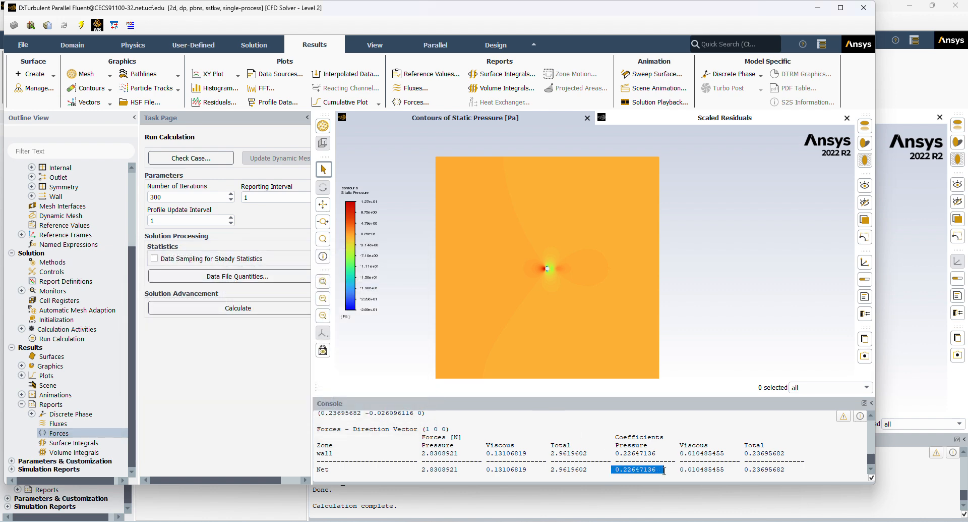
click(663, 465)
mouse_move(615, 446)
mouse_down()
mouse_move(651, 462)
mouse_move(621, 452)
mouse_up()
click(655, 468)
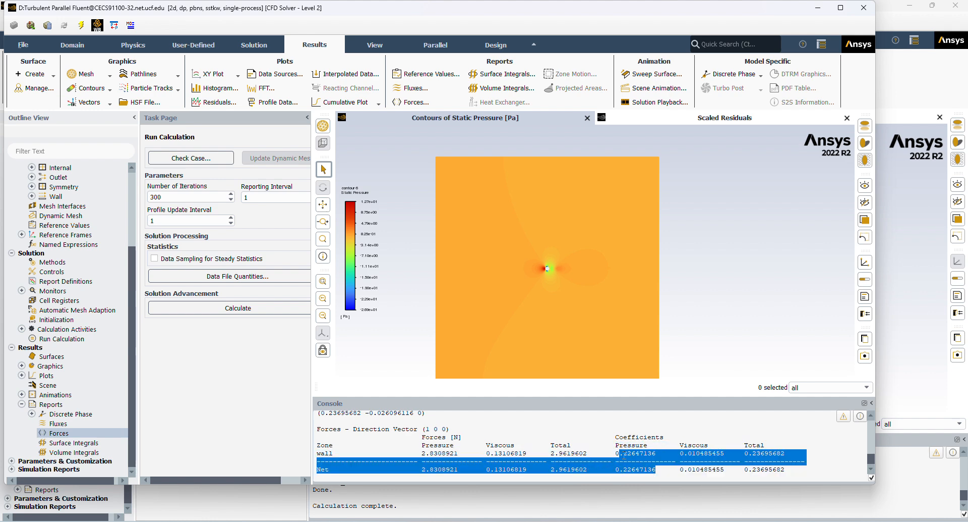
click(616, 455)
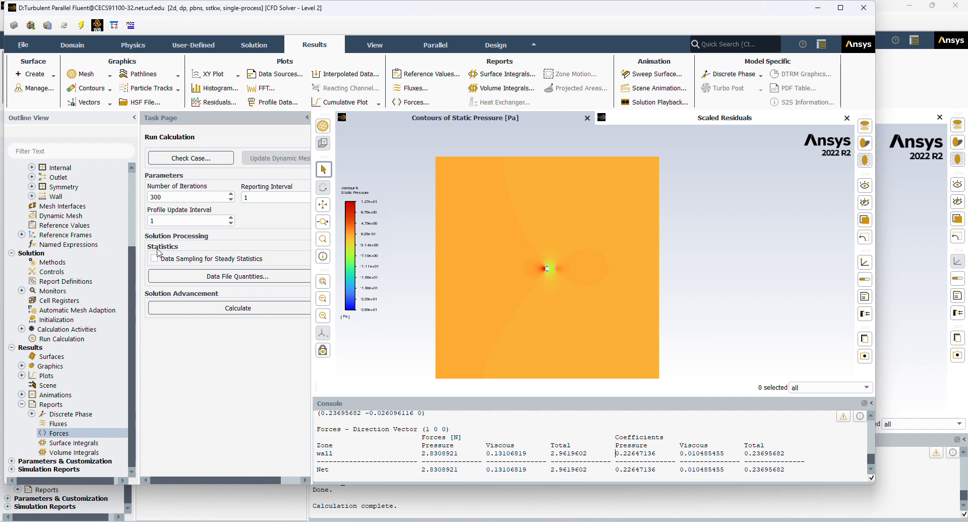
Create an XY plot of pressure coefficient against position along X for the inlet and wall surfaces.
scroll(33, 399, up, 3)
scroll(32, 402, down, 3)
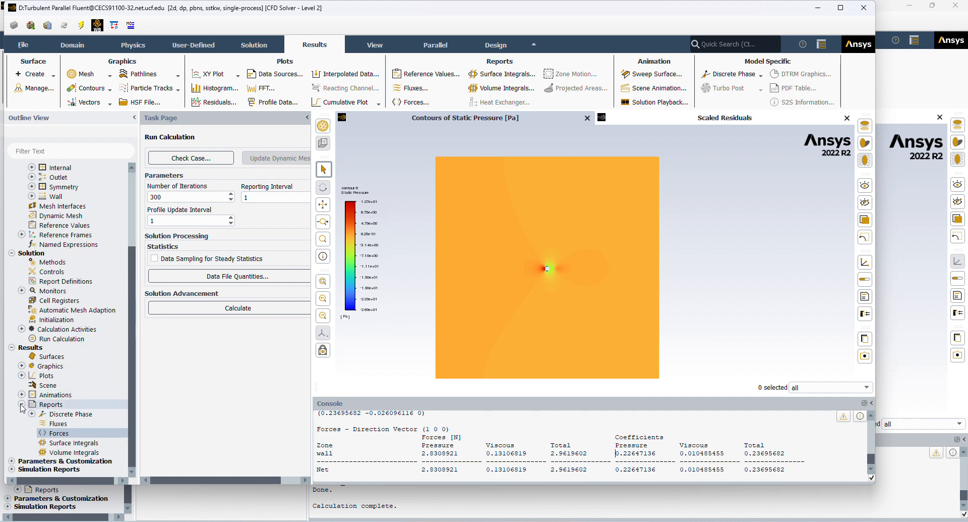
click(22, 375)
double_click(58, 395)
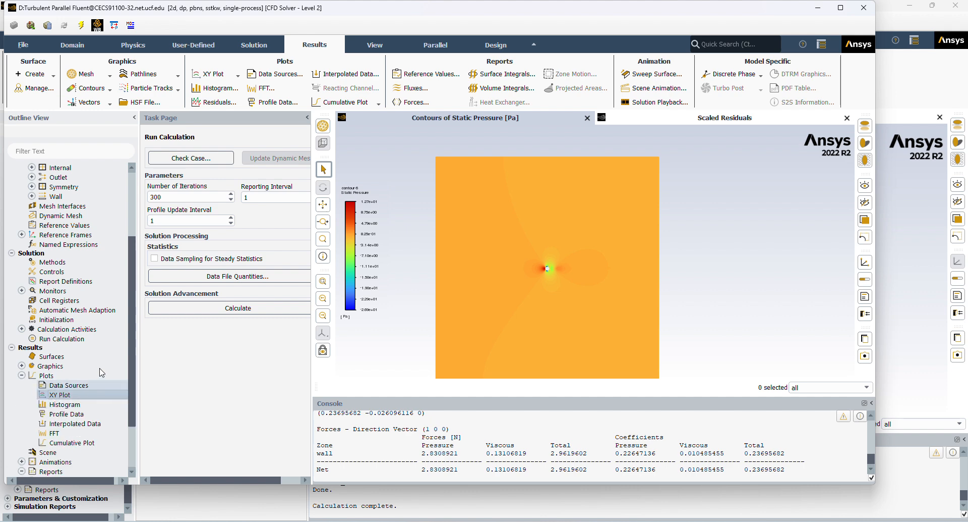
mouse_move(372, 371)
mouse_down()
mouse_move(370, 433)
mouse_move(360, 366)
mouse_up()
click(348, 413)
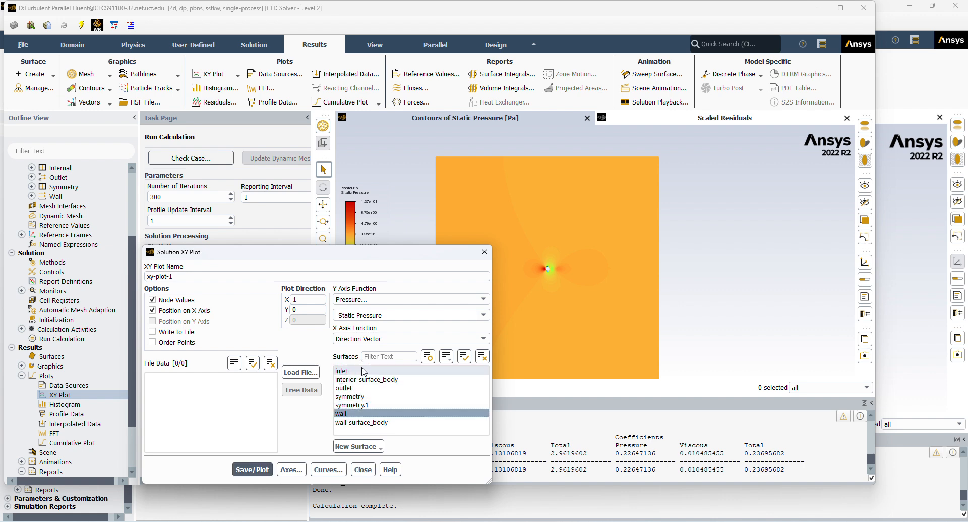
click(379, 301)
click(381, 313)
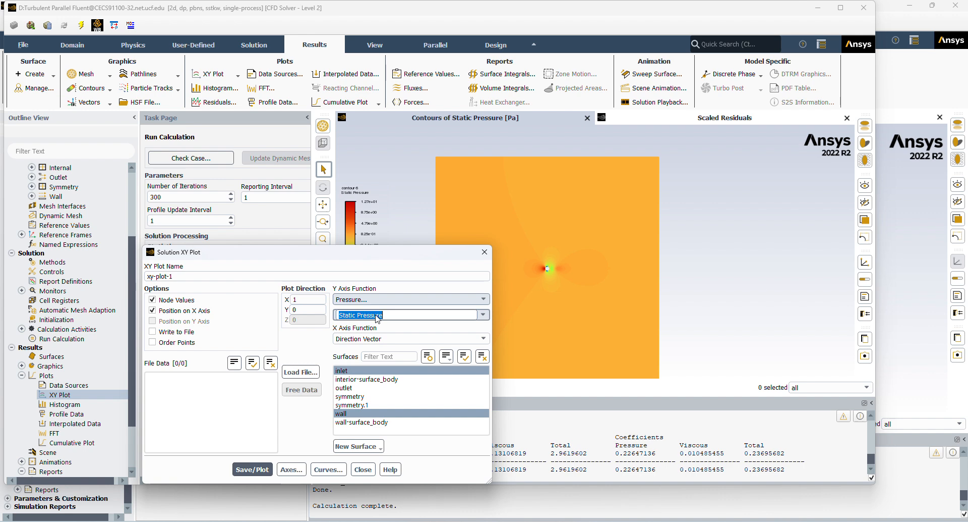
click(375, 334)
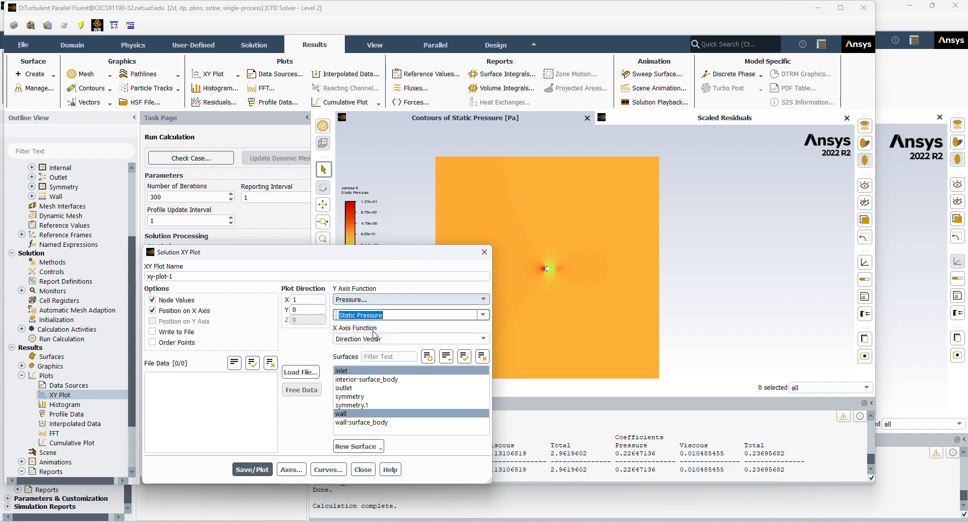
click(482, 315)
click(452, 333)
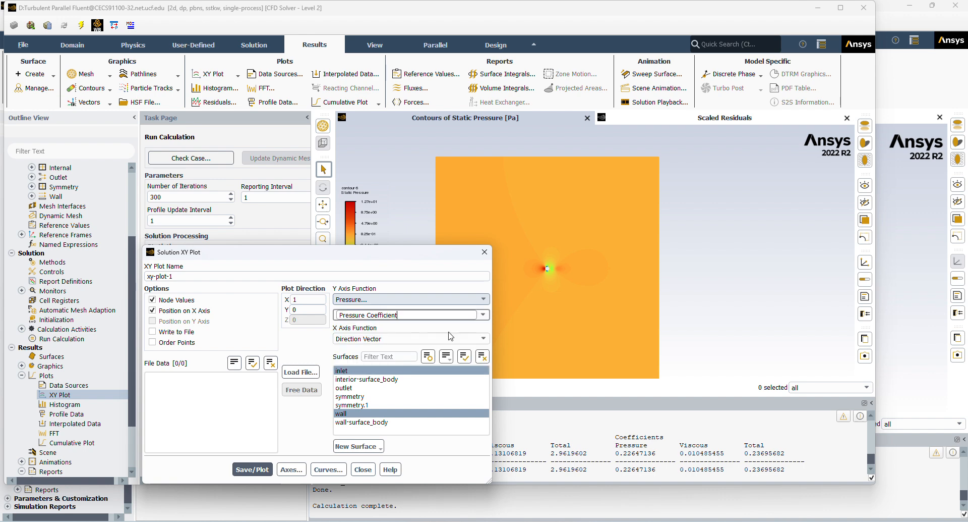
click(265, 472)
click(361, 471)
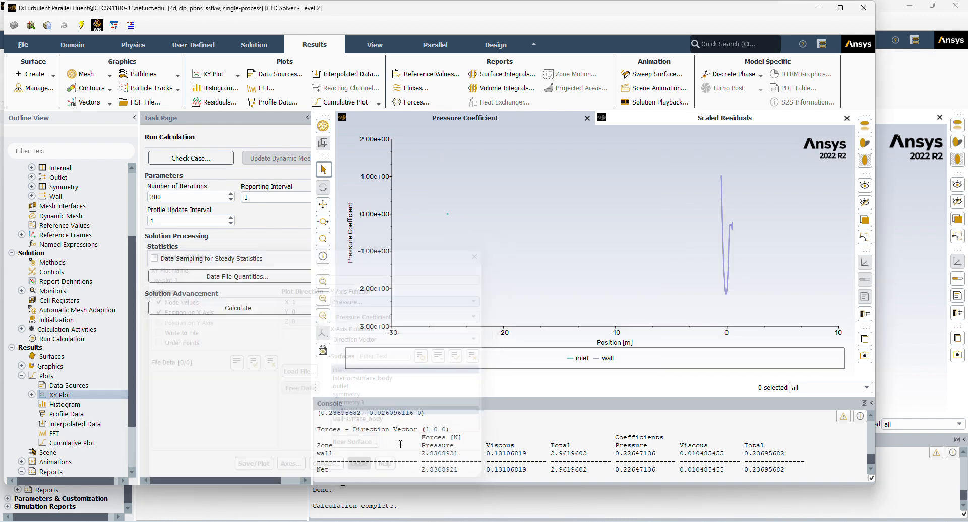
Enlarge the wall curve in the pressure coefficient plot to examine its shape along the circle.
middle_drag(700, 171, 807, 304)
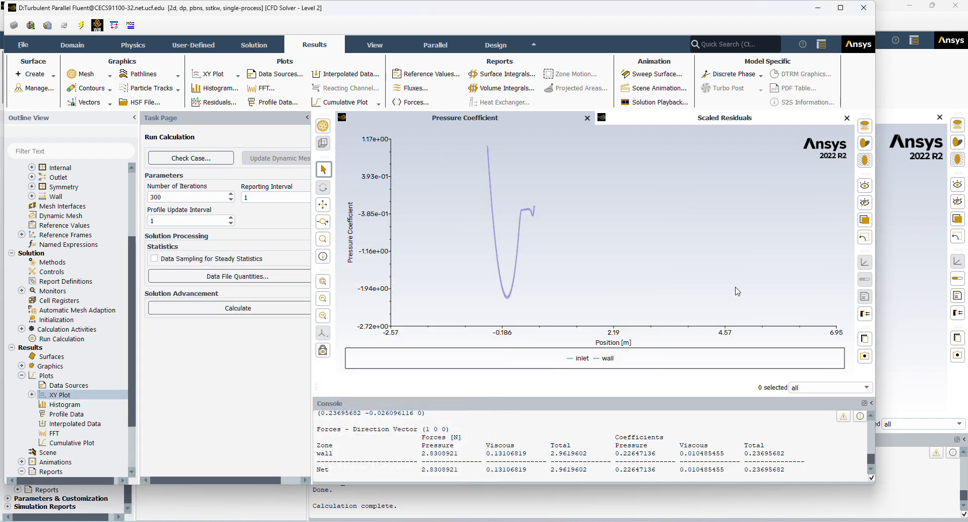
middle_drag(447, 149, 596, 337)
middle_drag(489, 148, 656, 301)
mouse_move(400, 156)
middle_down()
mouse_move(730, 251)
mouse_move(805, 339)
middle_up()
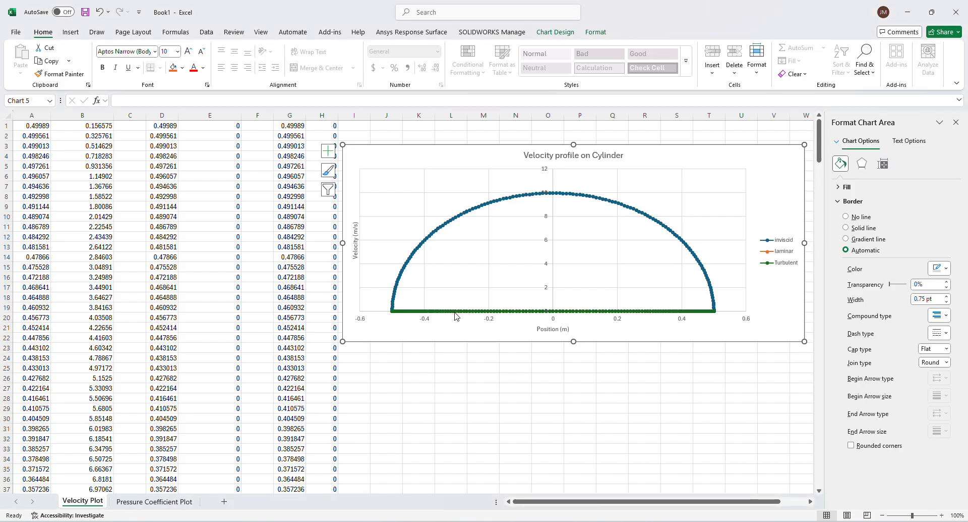
scroll(461, 384, down, 5)
scroll(461, 383, up, 5)
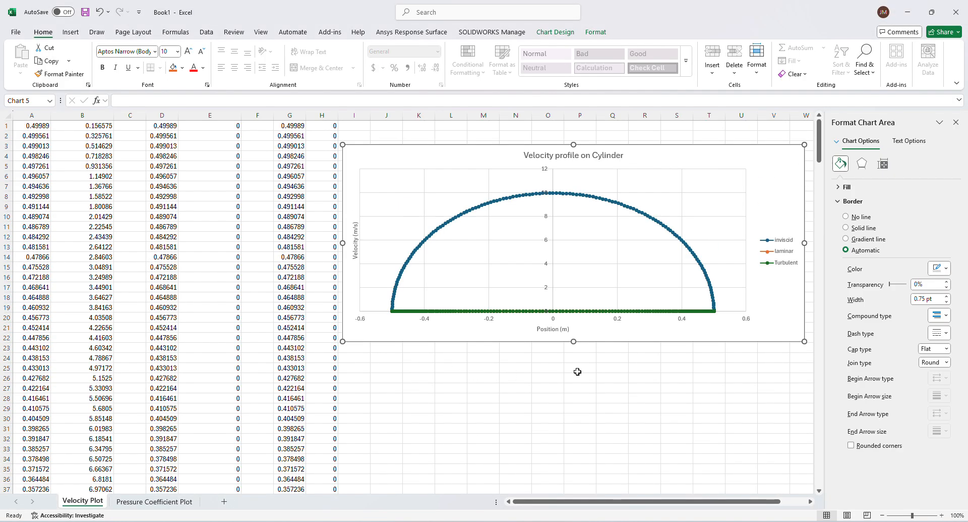
In the Excel workbook, compare the laminar and turbulent curves on the Pressure Coefficient Plot sheet with the first series.
click(154, 501)
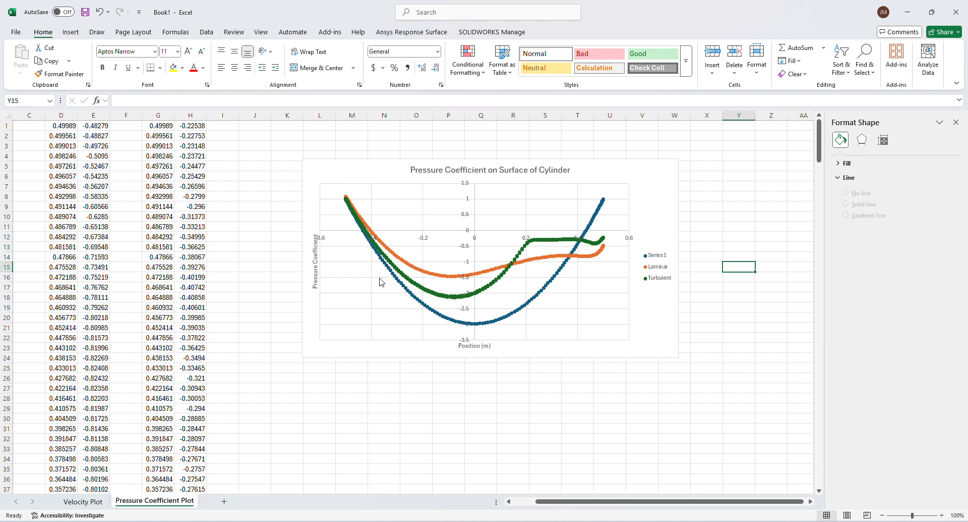
click(658, 257)
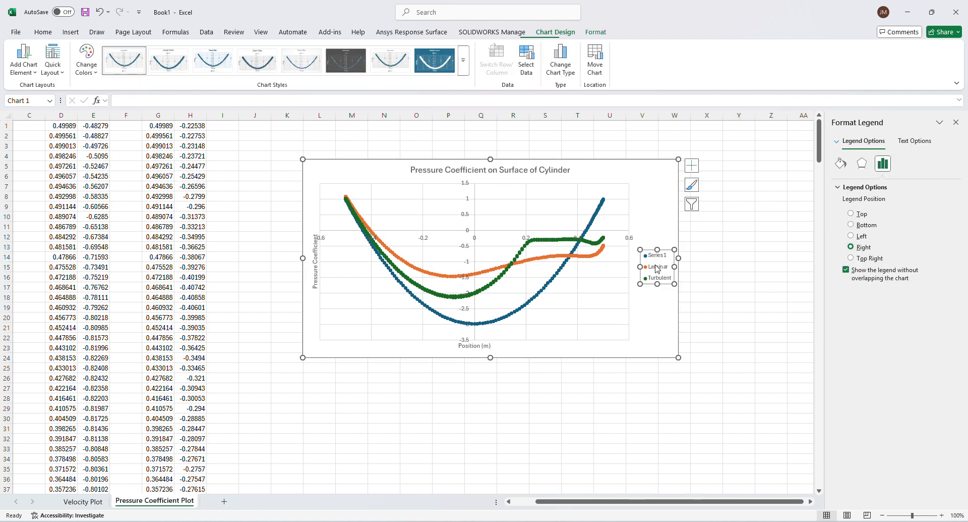
click(514, 339)
click(468, 407)
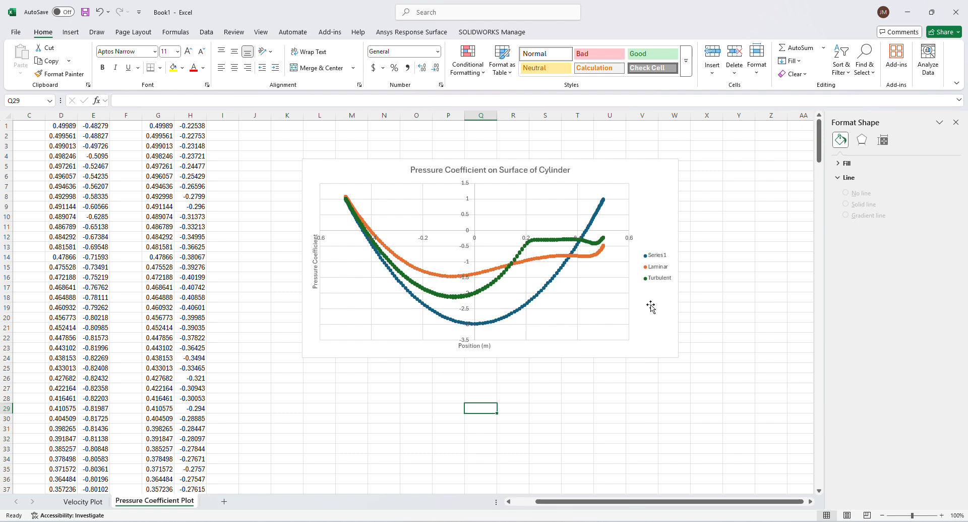
Return to the Turbulent Fluent session and create an XY plot of velocity magnitude against position for the wall surface.
click(530, 521)
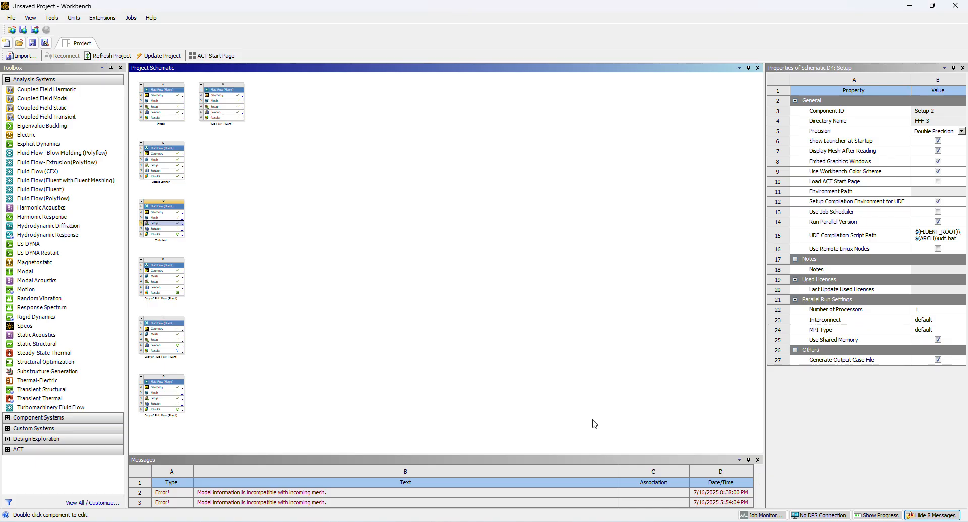
click(635, 519)
mouse_move(619, 519)
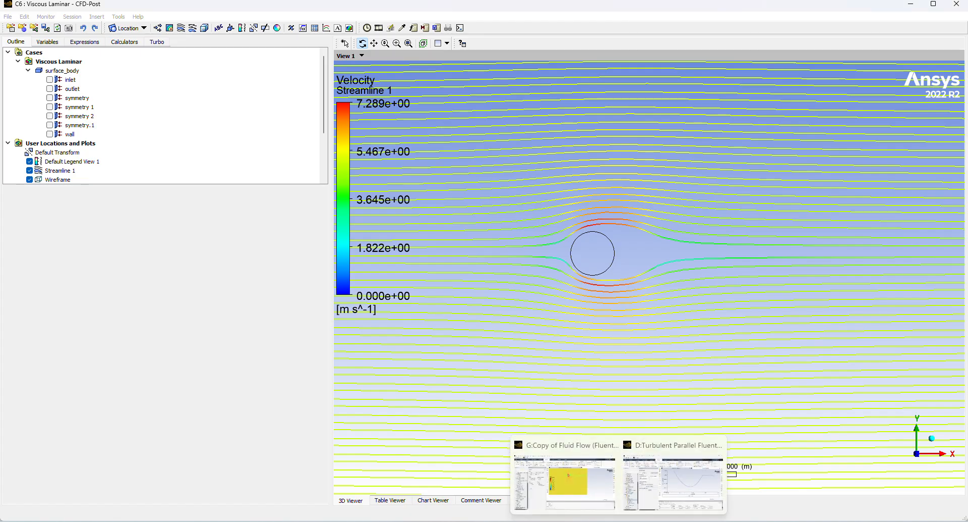
click(591, 485)
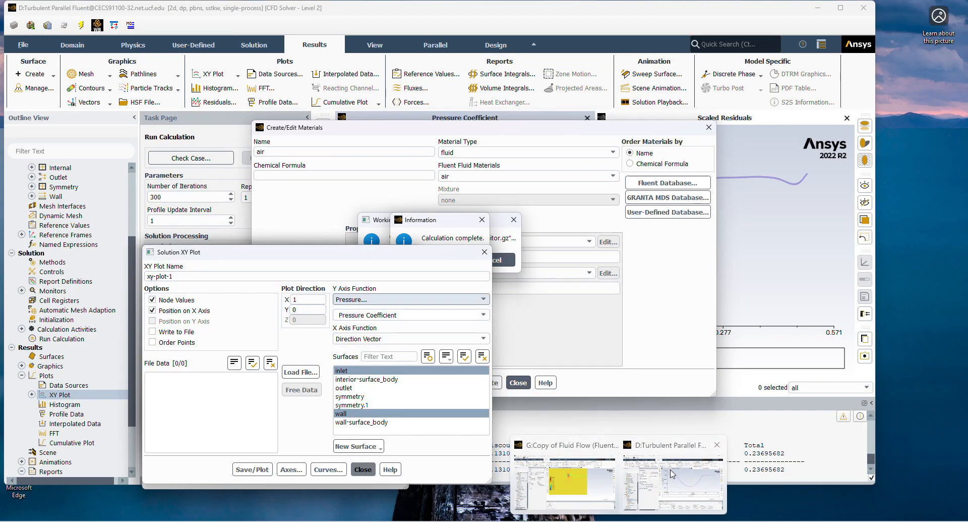
click(671, 483)
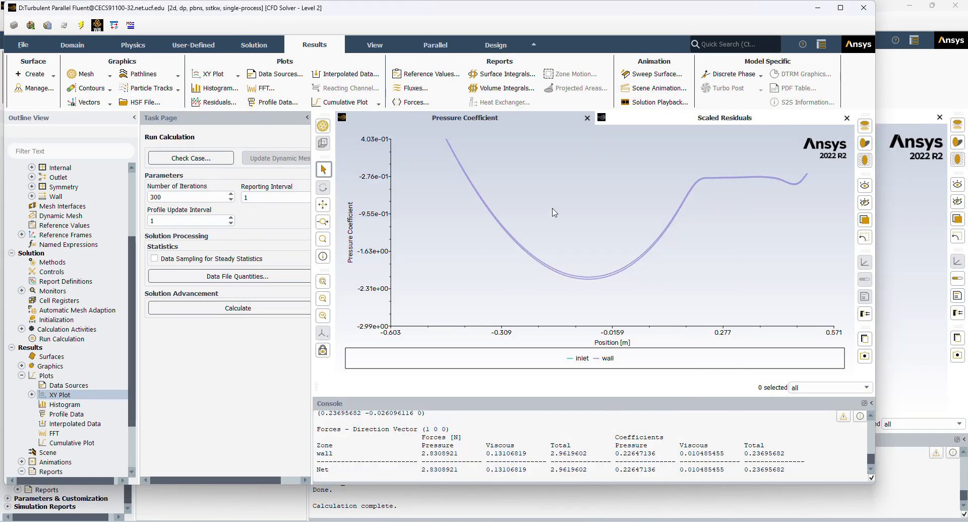
right_click(45, 397)
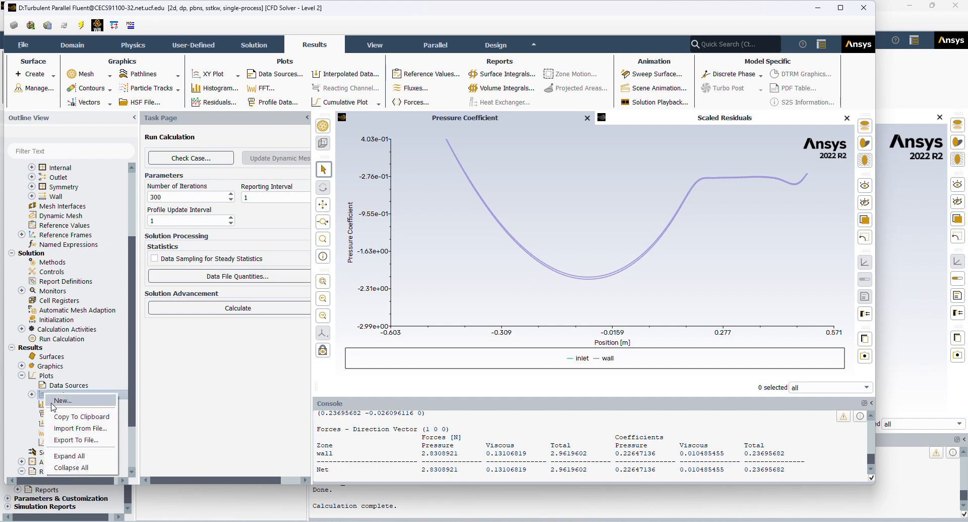
click(62, 400)
click(338, 299)
click(356, 325)
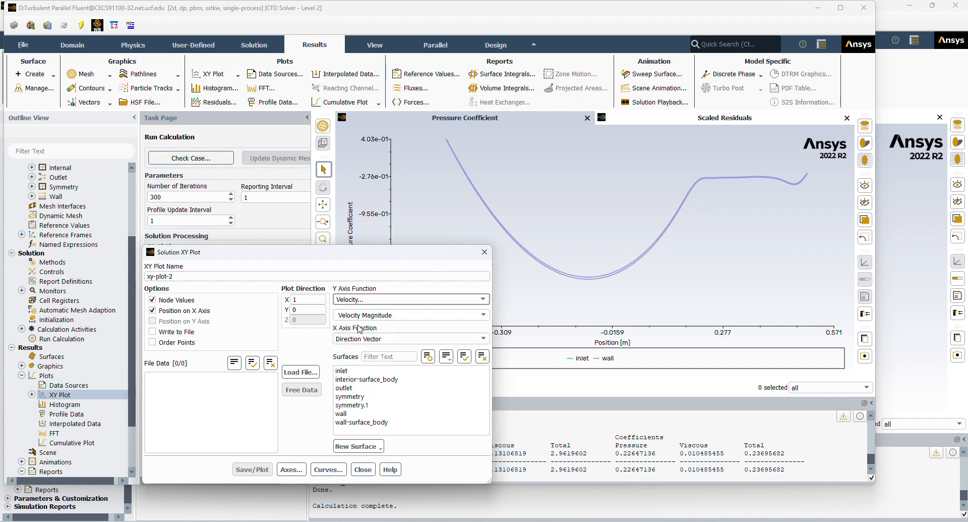
click(364, 413)
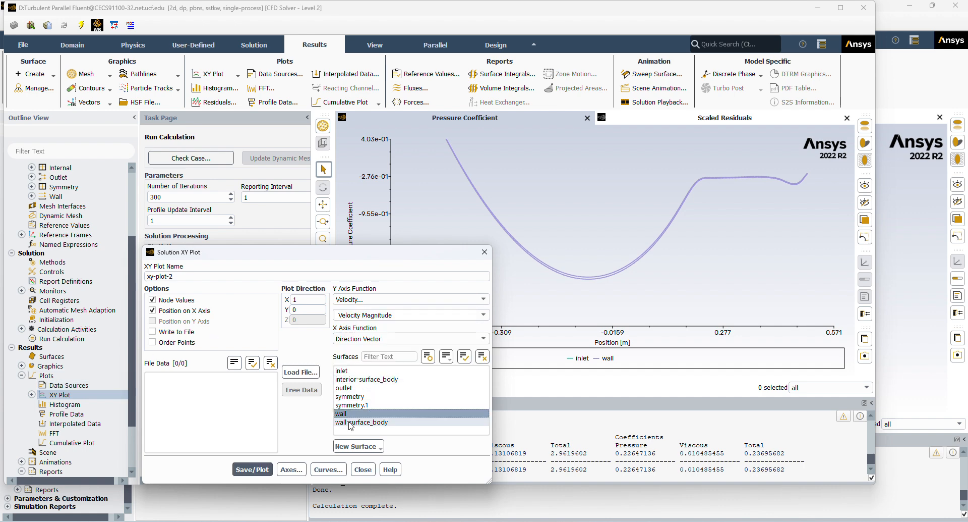
click(252, 469)
click(363, 469)
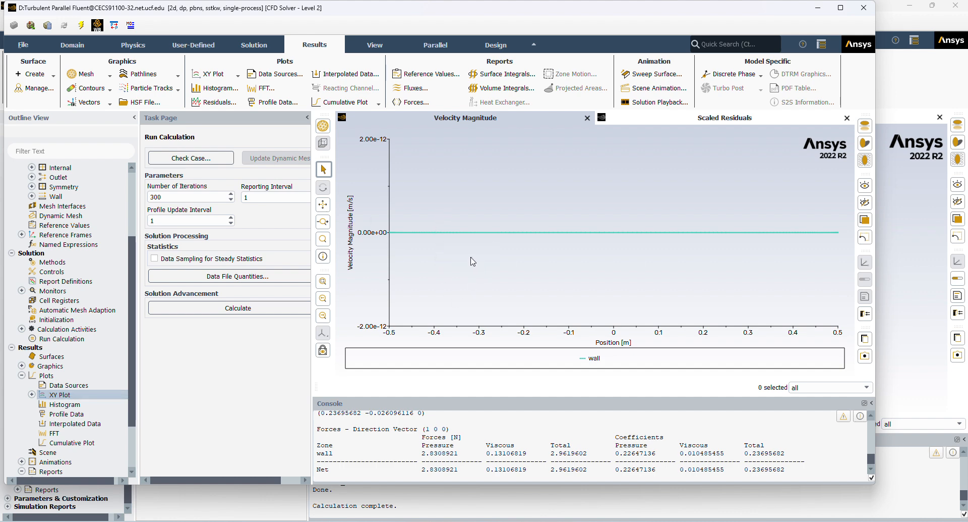
Examine the velocity streamlines around the circle and in its wake in the Turbulent CFD-Post results.
click(429, 21)
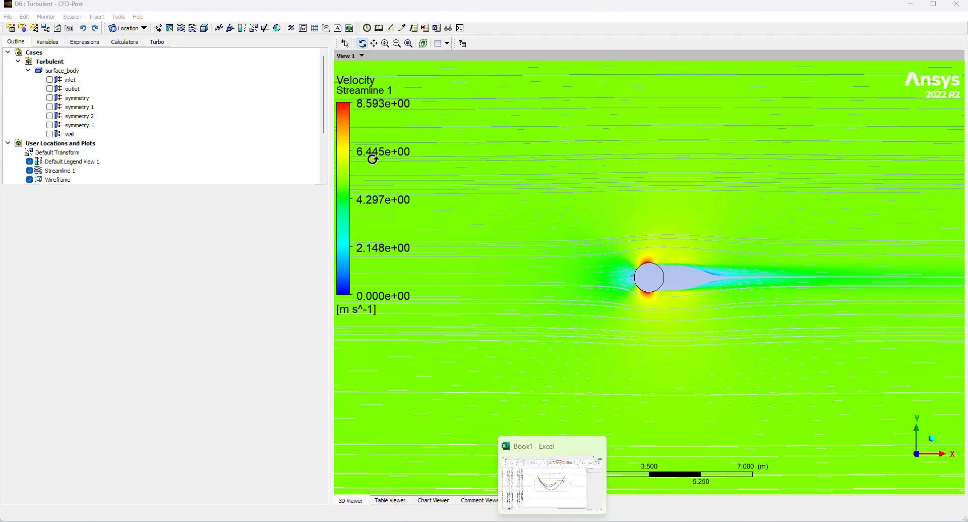
scroll(683, 318, down, 3)
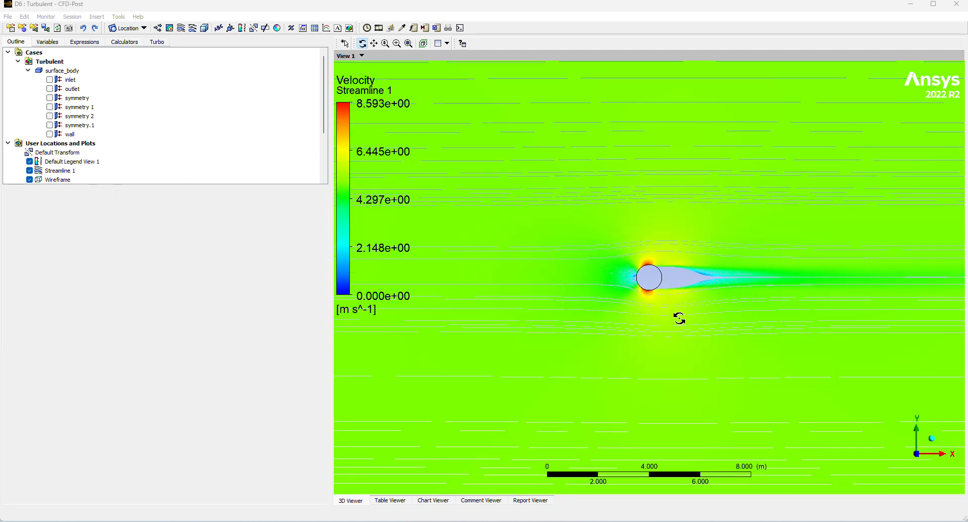
scroll(690, 294, up, 6)
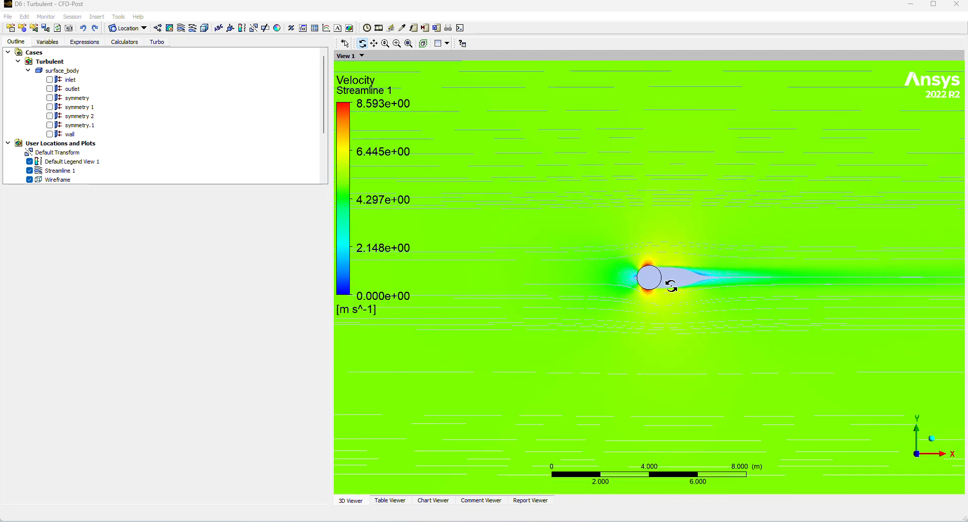
scroll(621, 278, up, 1)
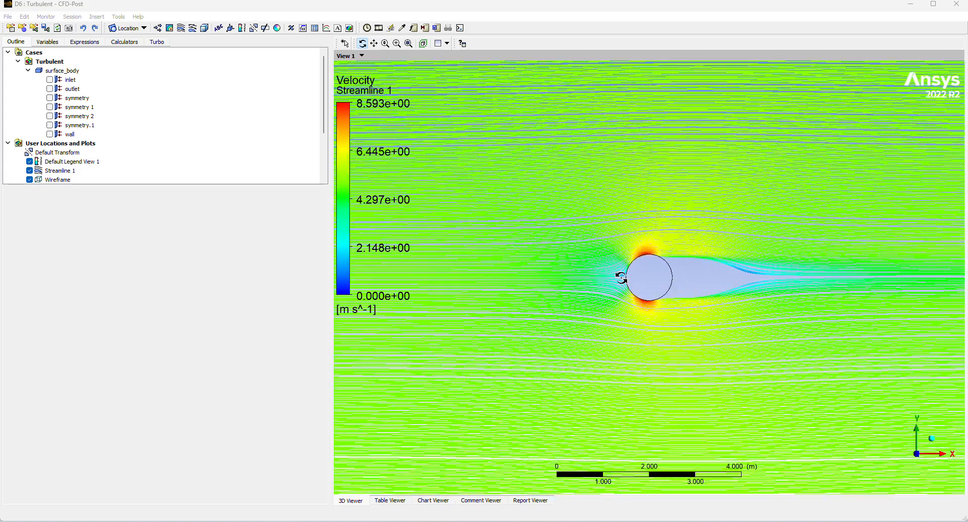
scroll(713, 303, up, 3)
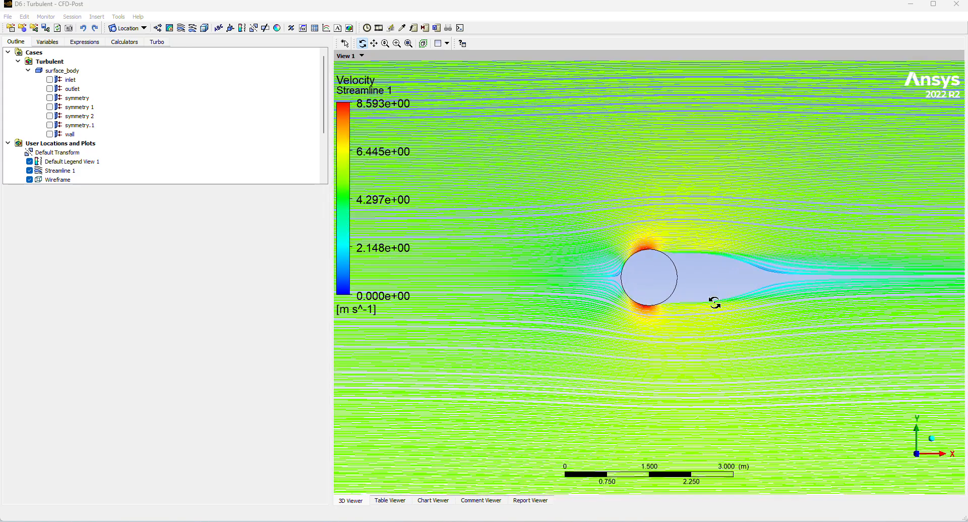
scroll(714, 268, down, 4)
scroll(636, 250, down, 1)
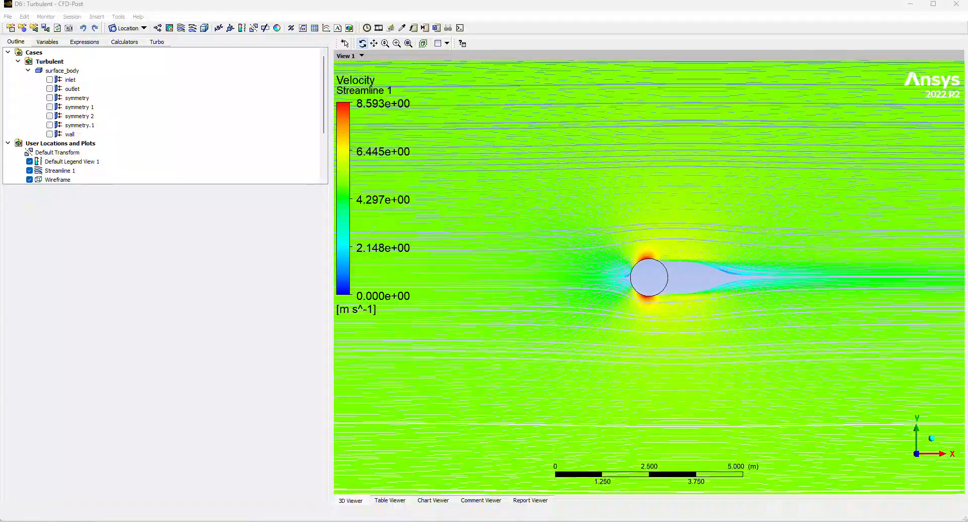